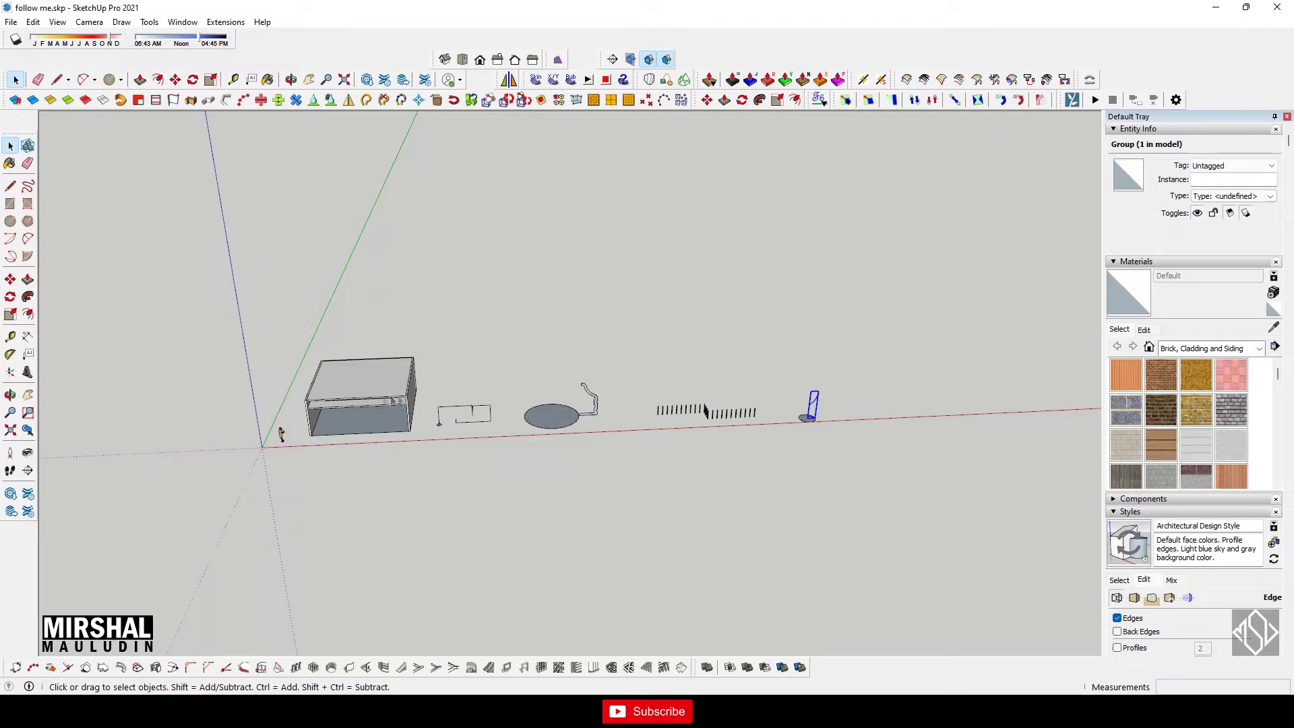
- Orbit and zoom in on the room box's upper inner corner at the shelf
scroll(317, 414, up, 2)
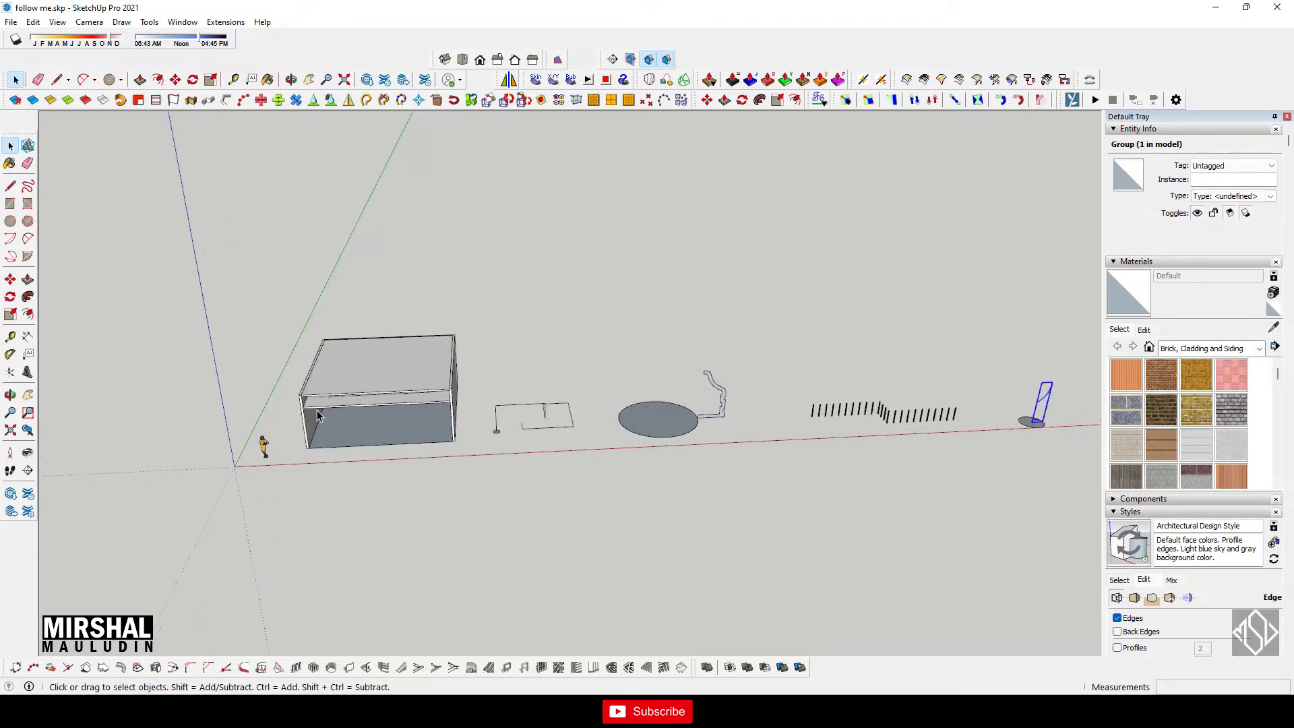
scroll(317, 414, up, 1)
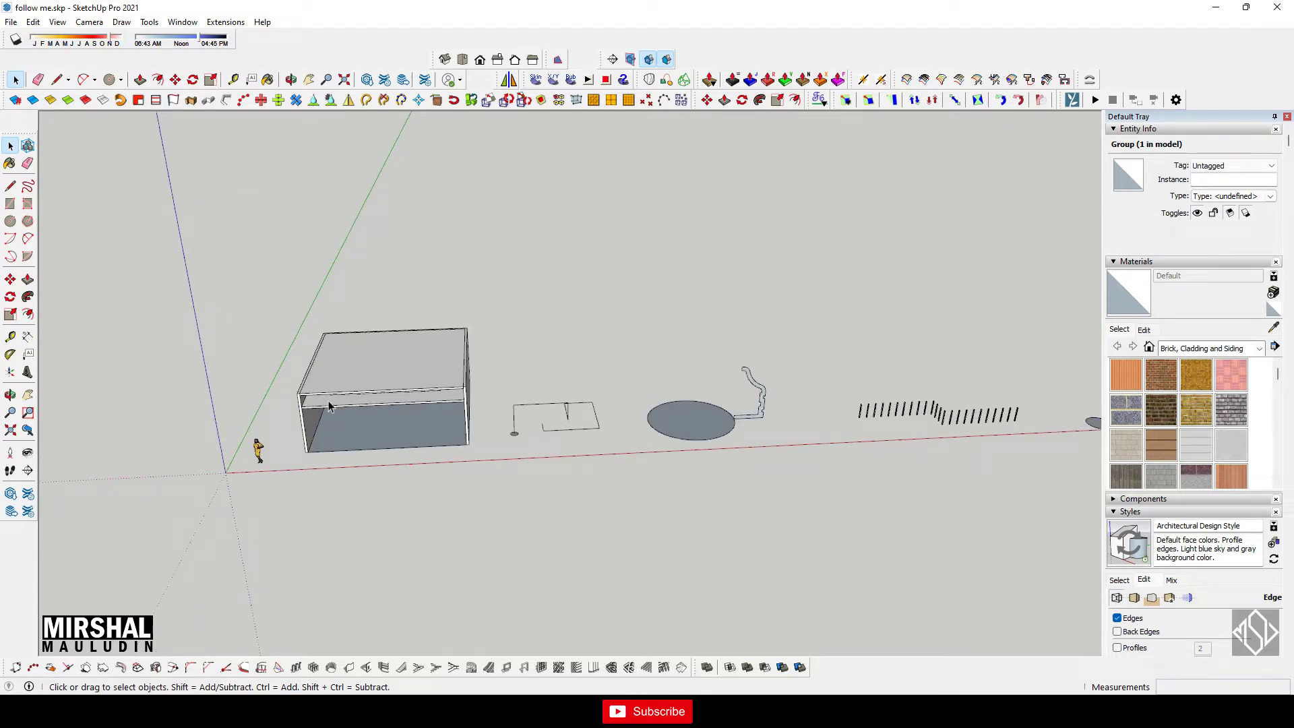
middle_drag(329, 406, 564, 605)
scroll(433, 396, up, 2)
scroll(477, 428, up, 2)
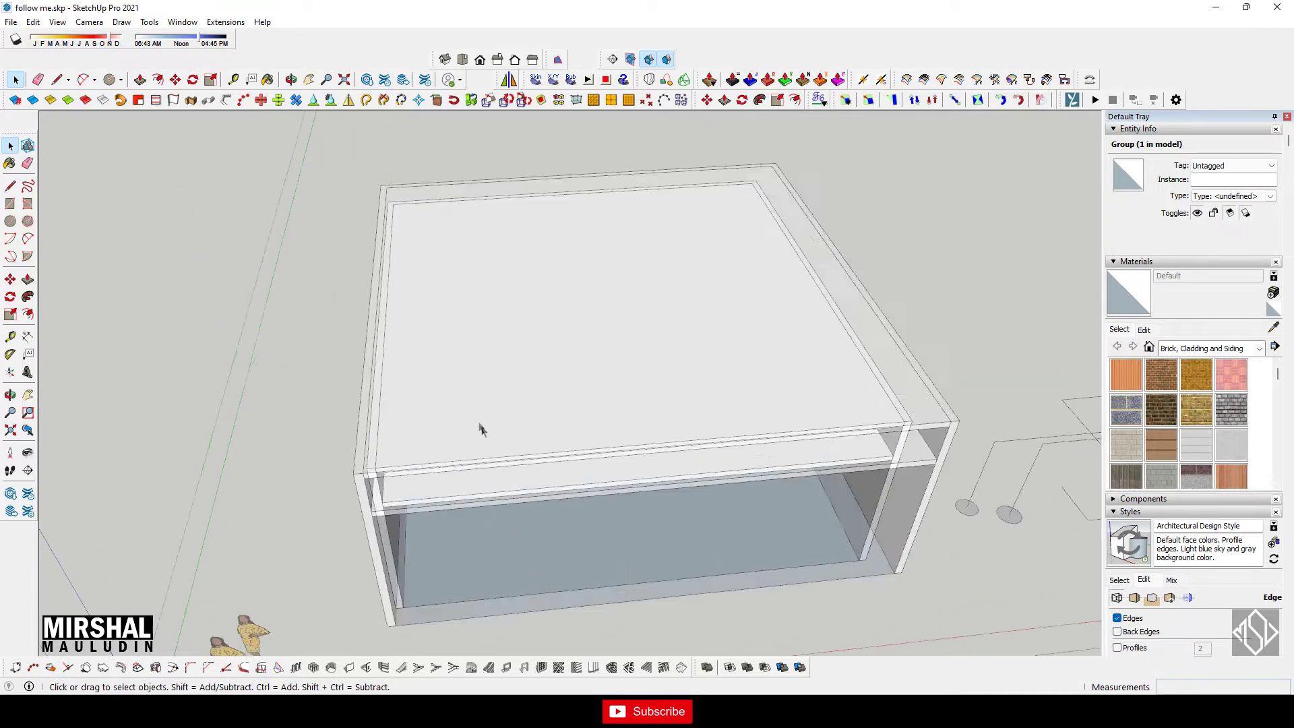
middle_drag(477, 427, 401, 237)
scroll(394, 364, up, 3)
mouse_move(394, 364)
middle_down()
mouse_move(404, 303)
mouse_move(370, 269)
mouse_move(396, 265)
middle_up()
middle_drag(485, 451, 568, 525)
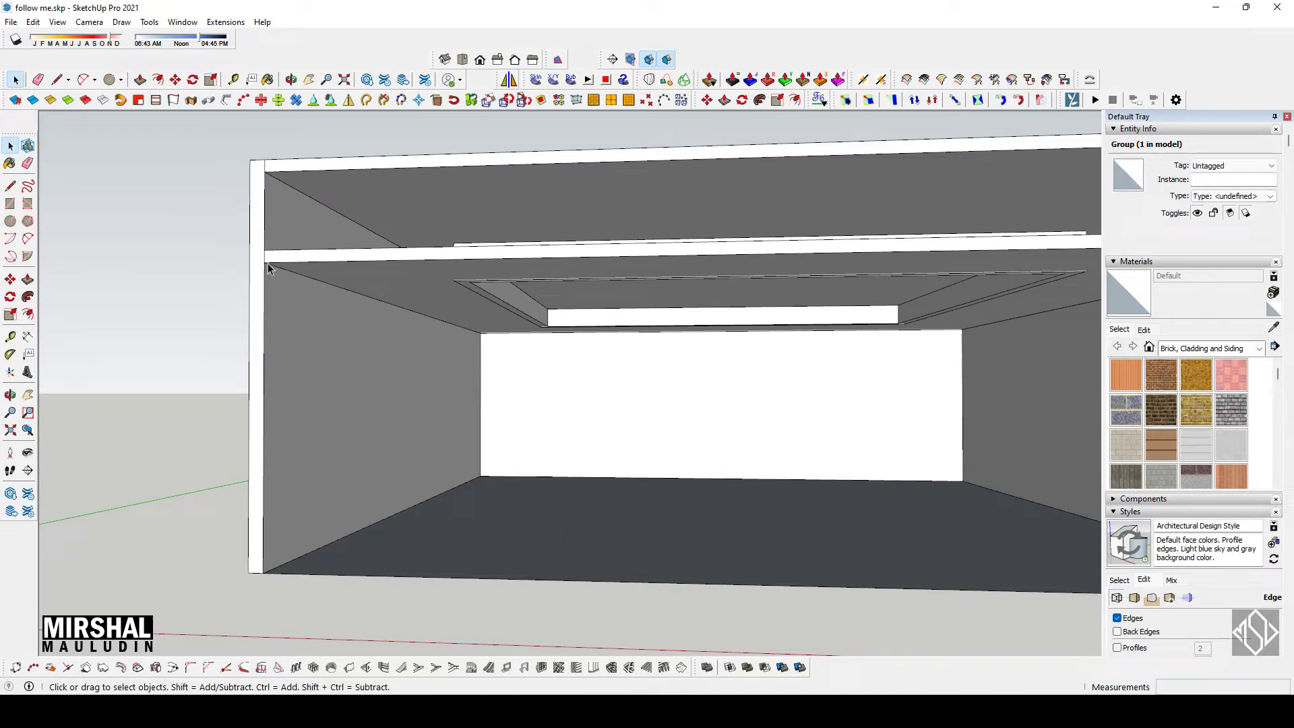
scroll(809, 360, down, 3)
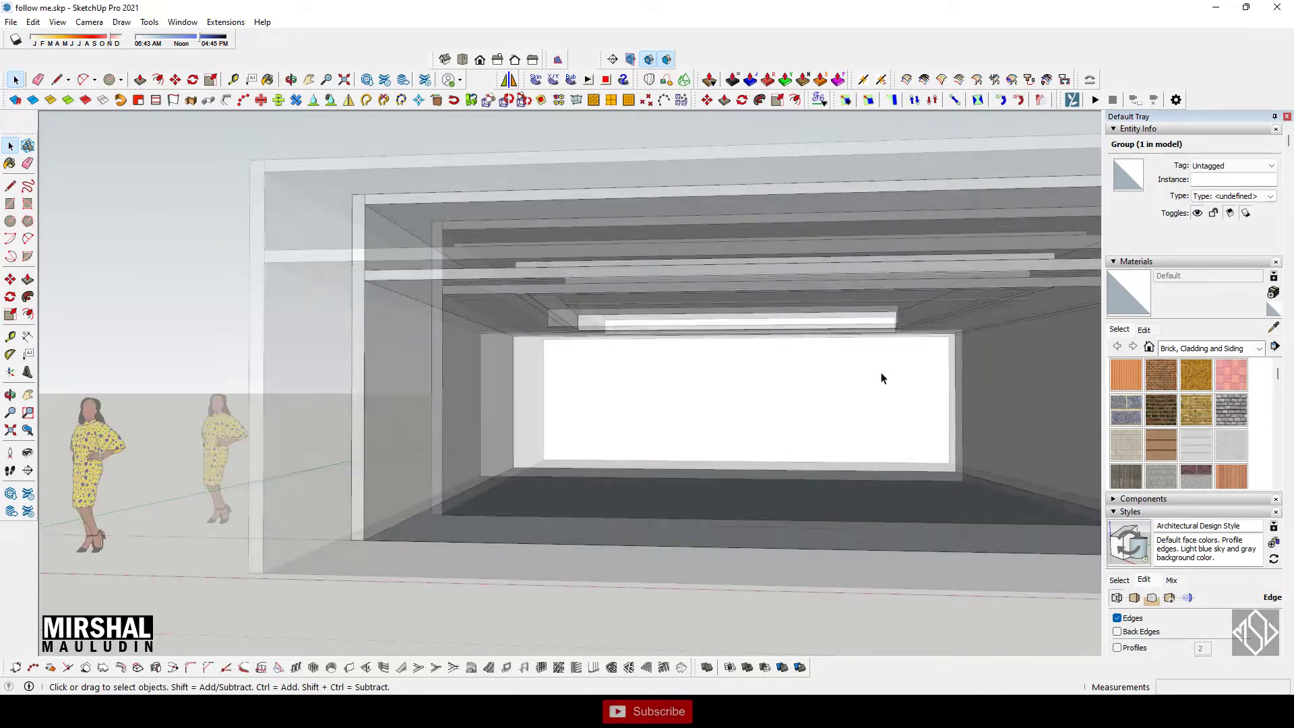
scroll(775, 364, down, 3)
scroll(674, 351, up, 2)
scroll(647, 344, up, 2)
scroll(620, 338, up, 2)
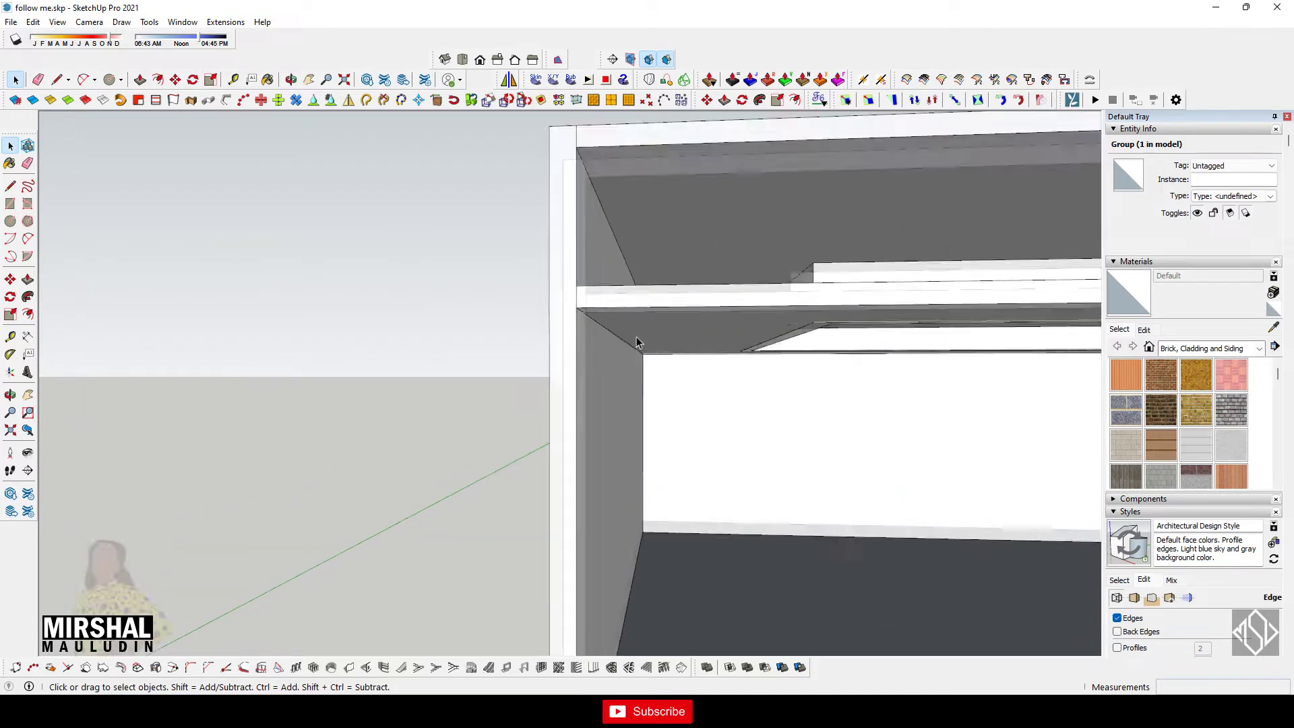
scroll(635, 332, up, 2)
- Draw the cornice profile rectangle at the shelf corner
key(r)
scroll(588, 300, up, 1)
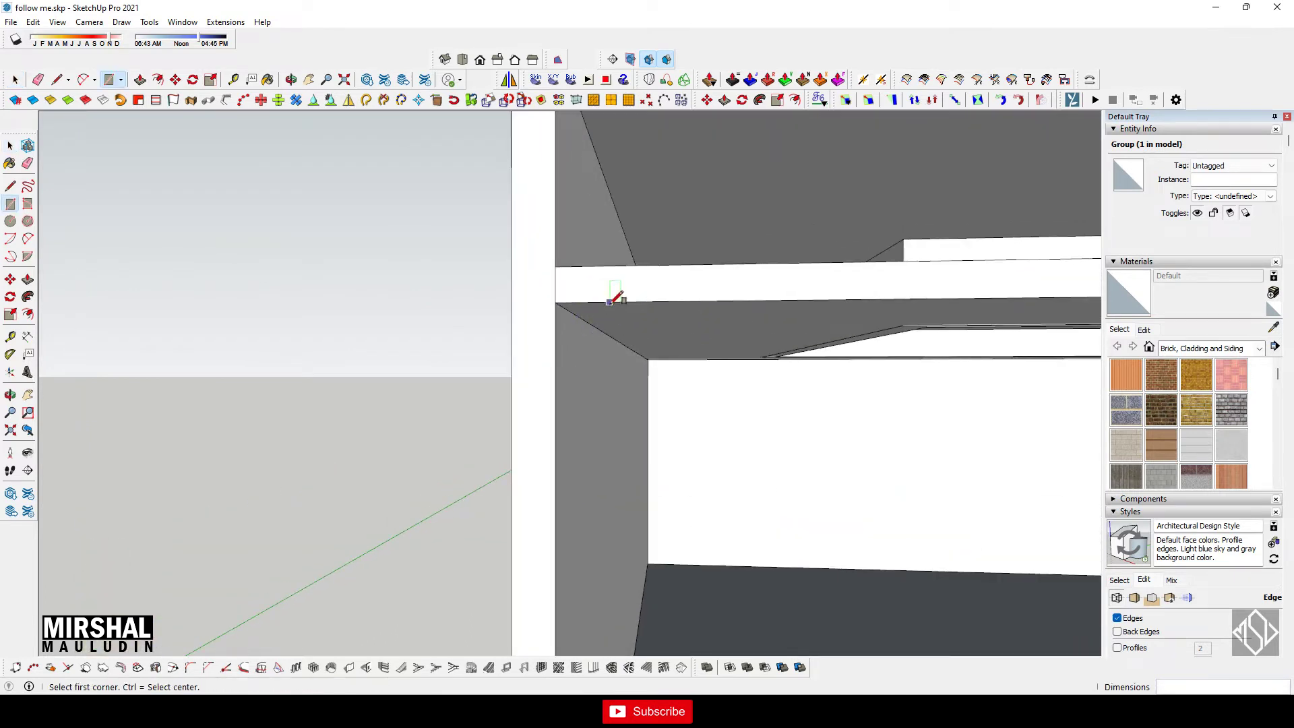
click(609, 302)
click(556, 356)
key(space)
scroll(593, 340, up, 1)
scroll(580, 371, up, 1)
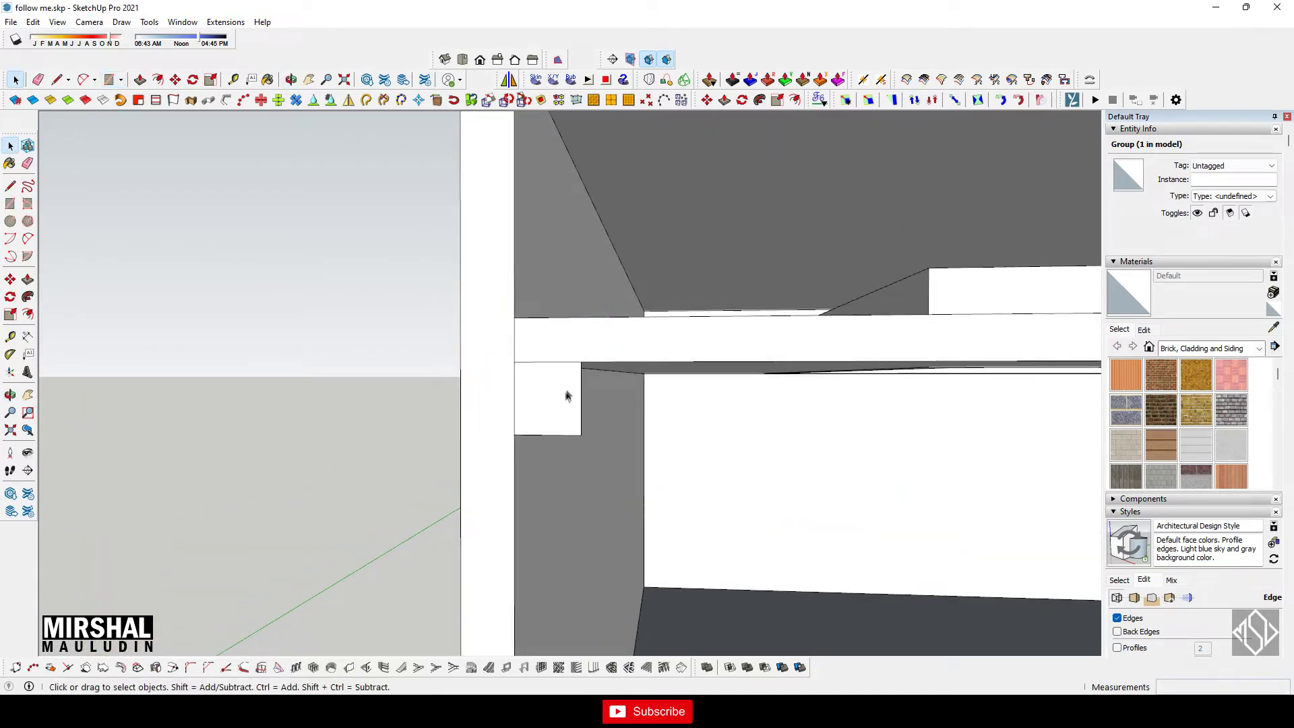
- Cut a semicircular notch into the profile's lower right corner with a 2-Point Arc
key(a)
scroll(579, 398, up, 1)
click(581, 398)
click(556, 435)
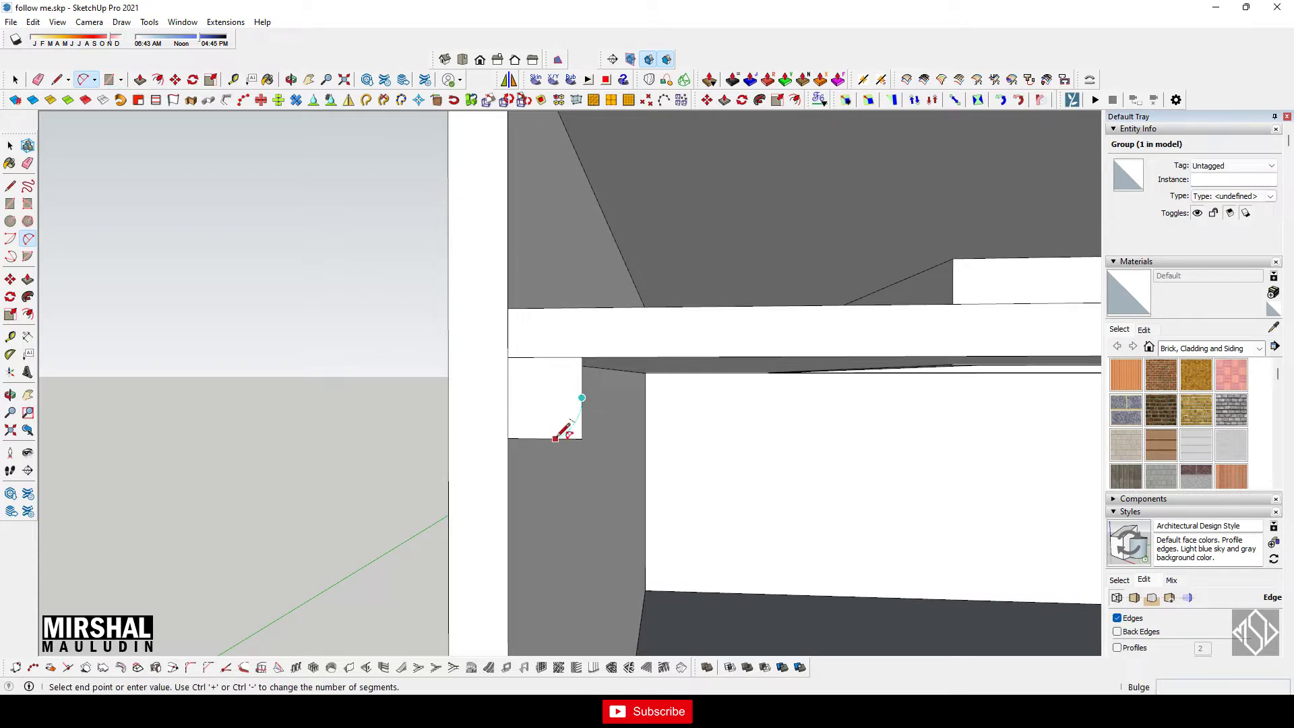
scroll(558, 416, up, 2)
scroll(556, 409, up, 1)
click(549, 418)
scroll(579, 342, up, 1)
scroll(595, 337, up, 1)
- Add a small step rectangle above the notch, erase stray edges, and select the profile
key(r)
click(593, 339)
click(572, 372)
scroll(584, 359, down, 1)
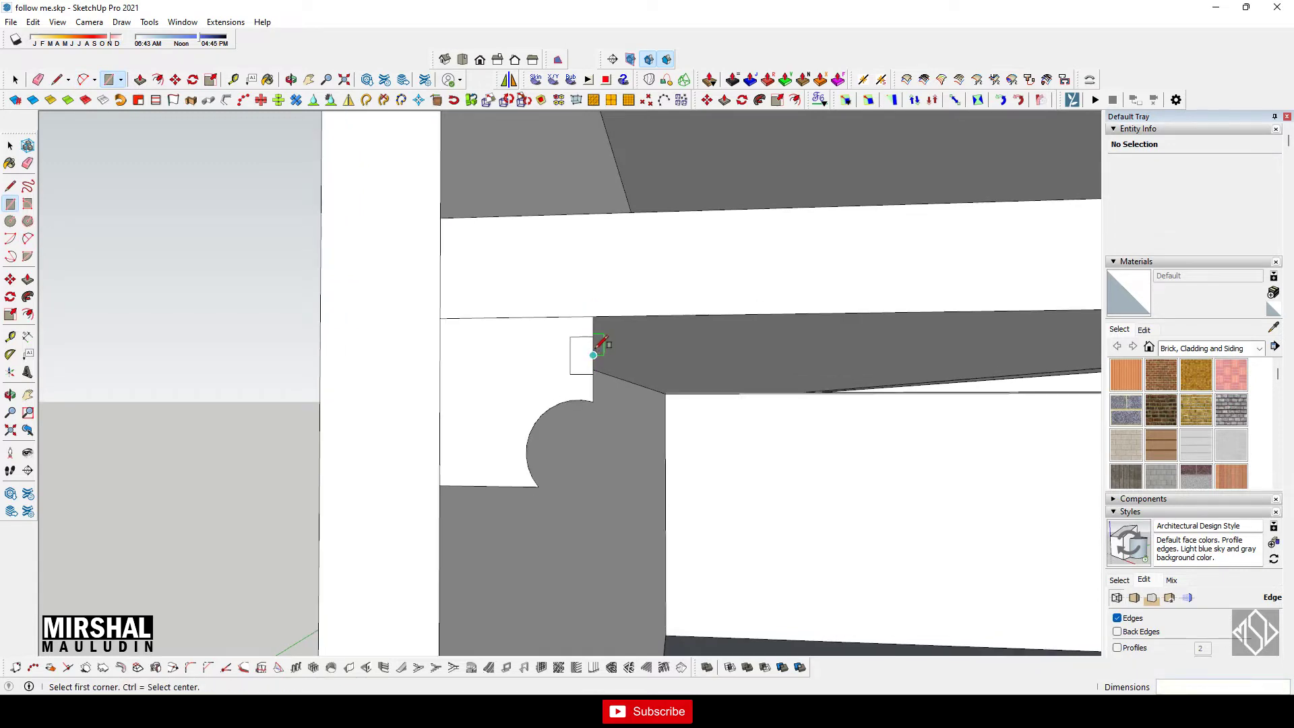
key(e)
key(space)
double_click(519, 386)
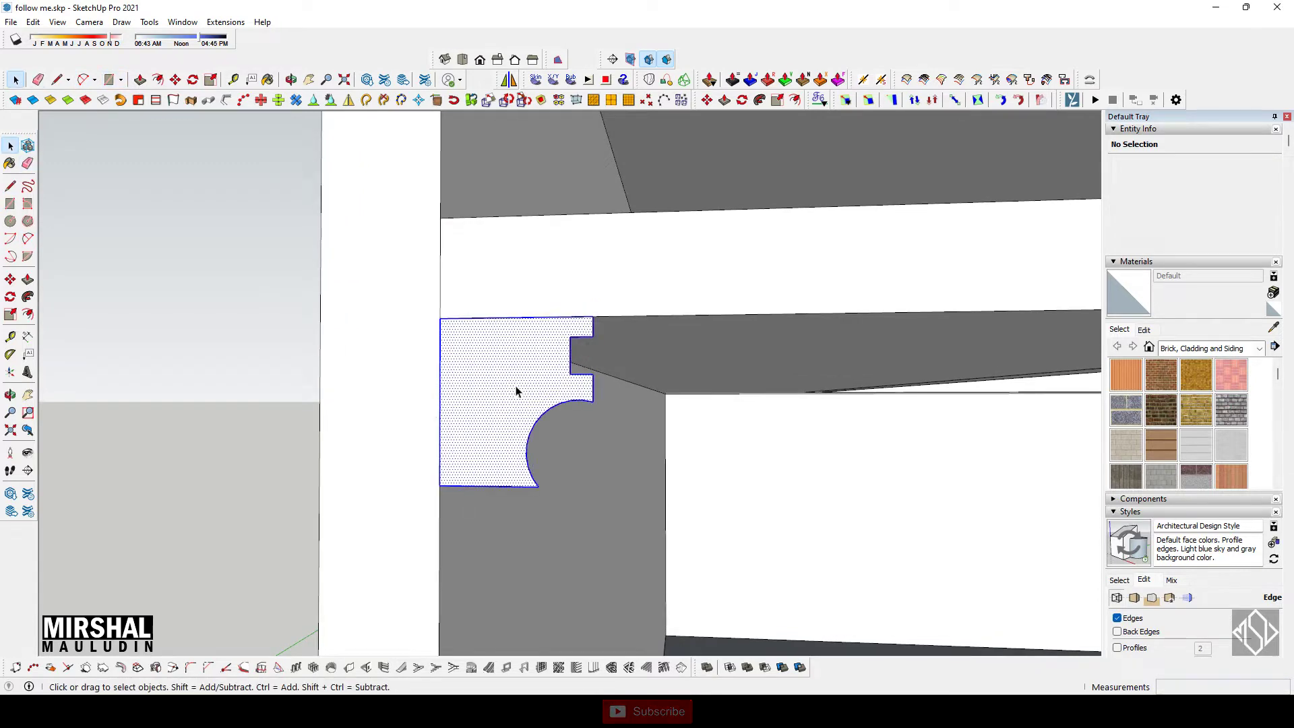
- Make the notched profile a group and open the group for editing
right_click(519, 388)
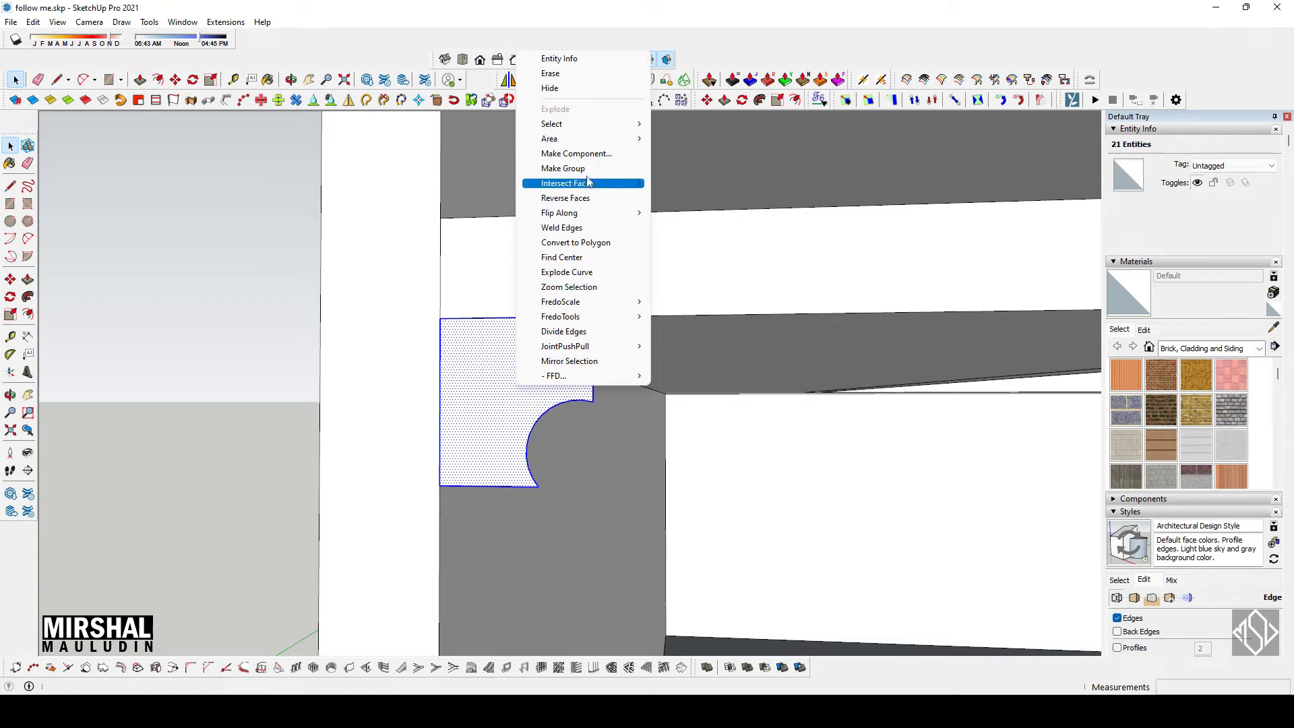
click(562, 168)
scroll(512, 380, down, 3)
scroll(511, 384, down, 1)
scroll(511, 385, down, 2)
double_click(519, 401)
scroll(604, 447, down, 2)
mouse_move(603, 447)
middle_down()
mouse_move(569, 378)
mouse_move(591, 414)
mouse_move(509, 380)
mouse_move(530, 385)
middle_up()
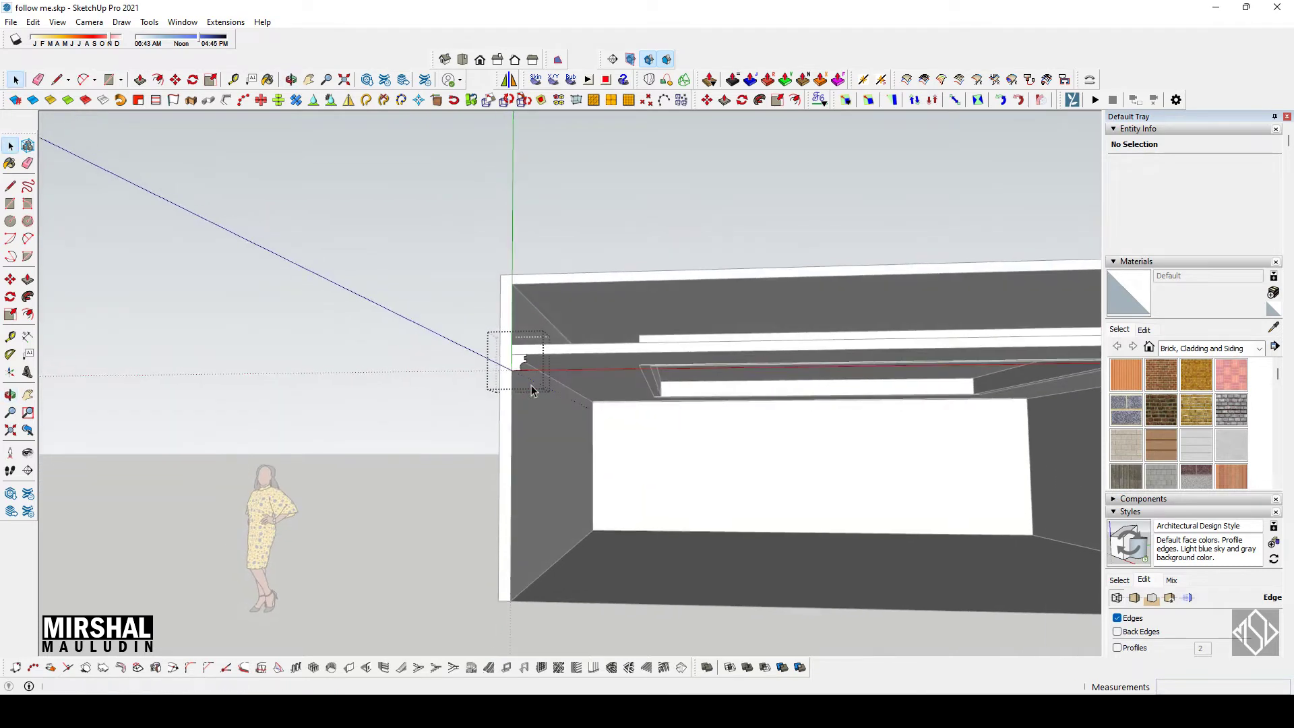
scroll(530, 378, down, 2)
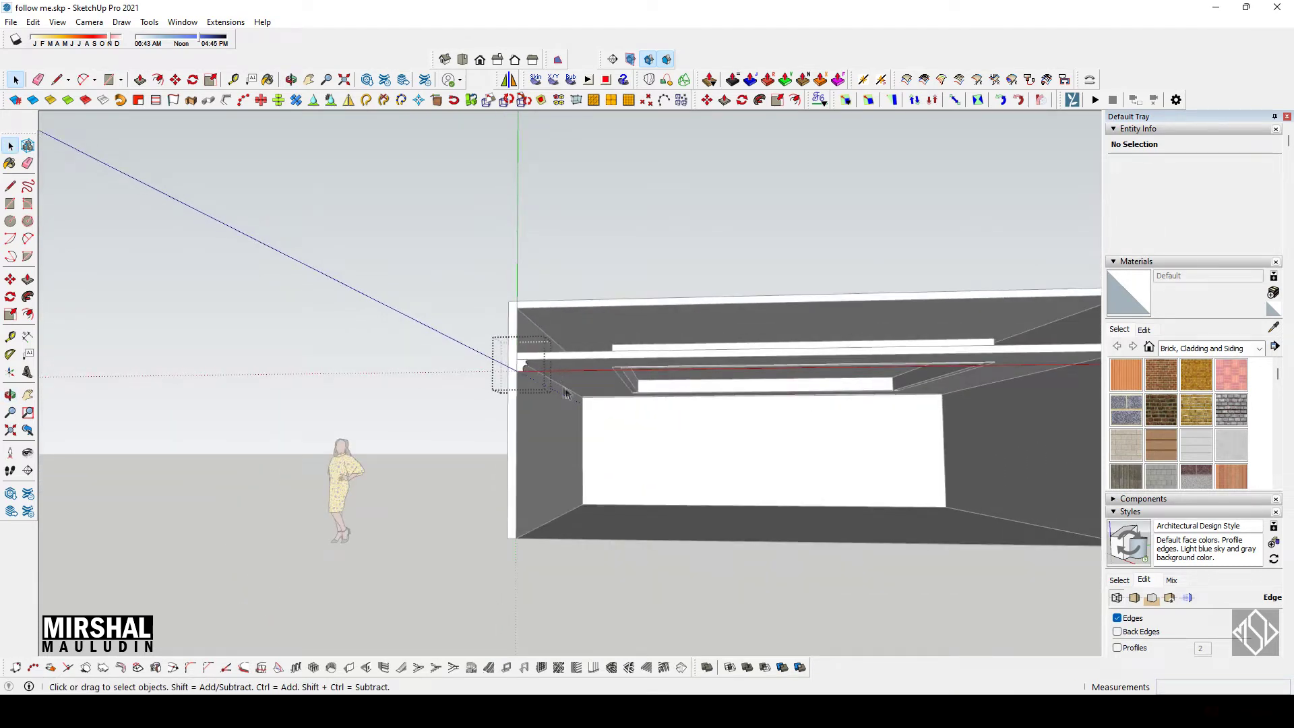
scroll(930, 404, down, 2)
scroll(876, 396, down, 1)
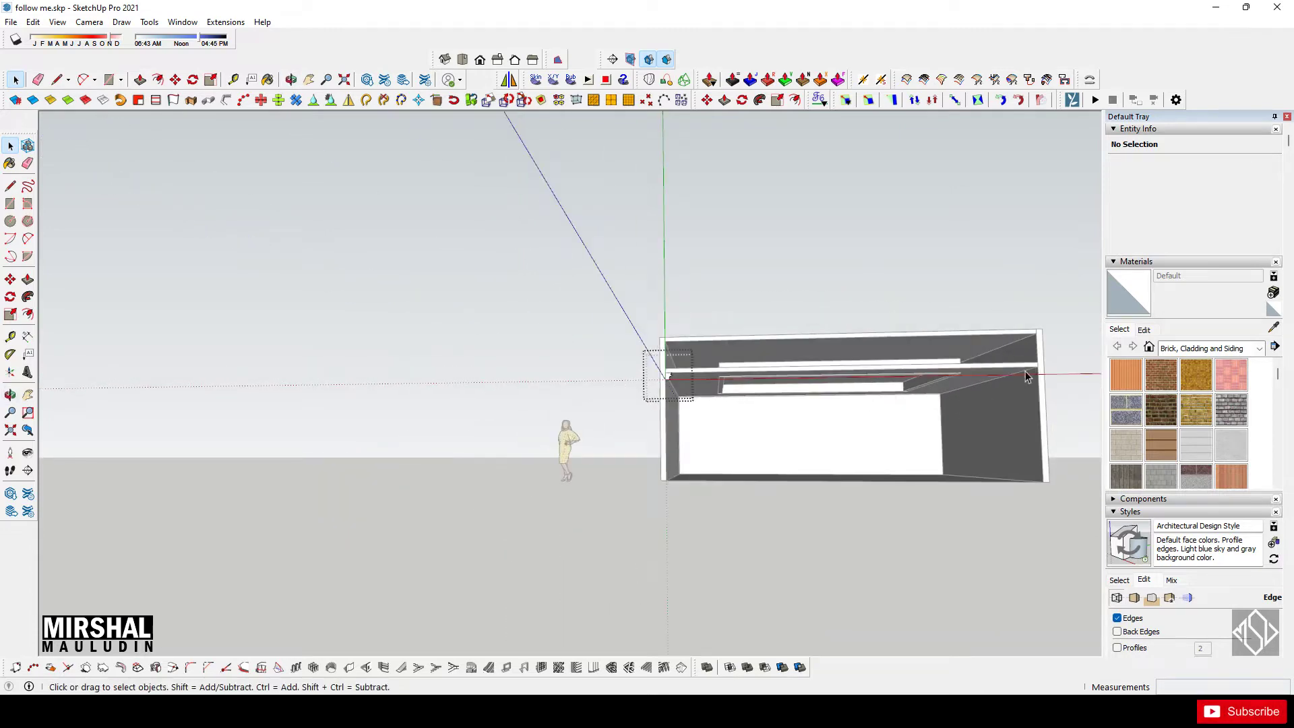
scroll(1026, 376, up, 3)
- Push/pull the profile as a trial extrusion along the room's edge
key(p)
drag(559, 370, 719, 433)
scroll(738, 441, up, 2)
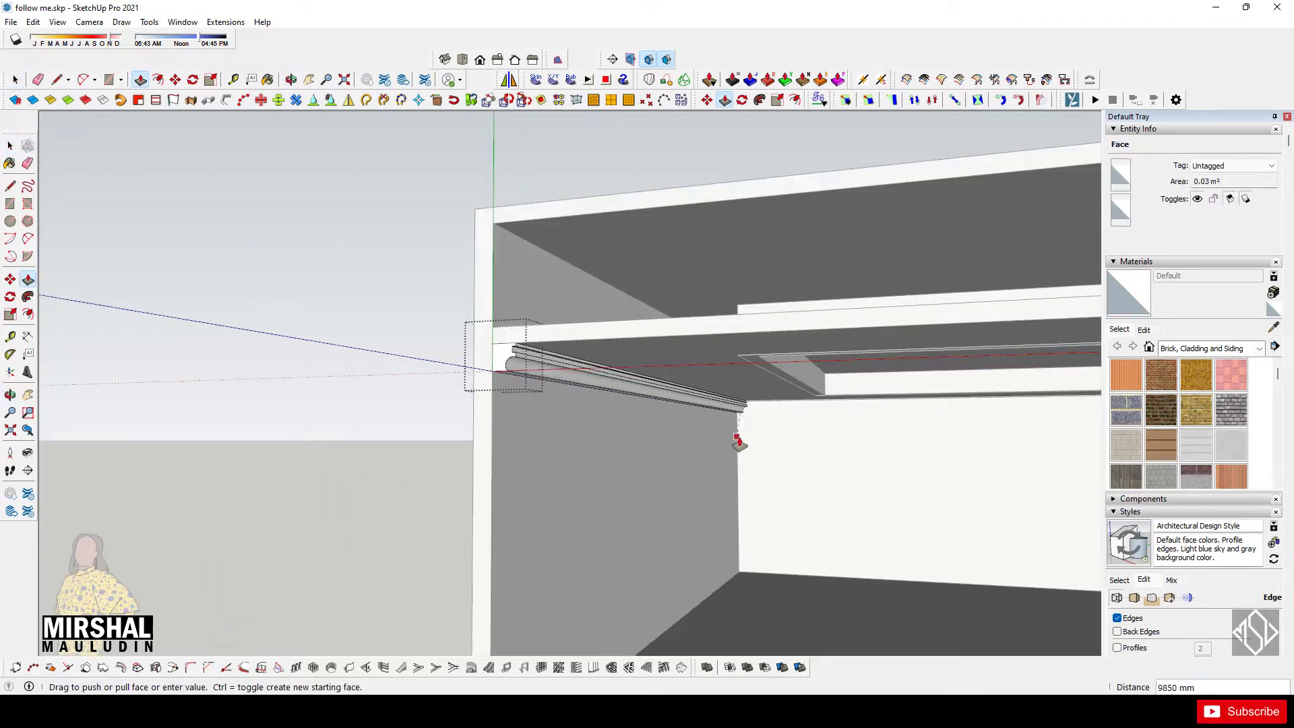
click(737, 439)
scroll(736, 440, up, 3)
mouse_move(746, 410)
middle_down()
mouse_move(717, 347)
mouse_move(733, 393)
mouse_move(742, 384)
mouse_move(552, 291)
mouse_move(820, 395)
mouse_move(804, 455)
middle_up()
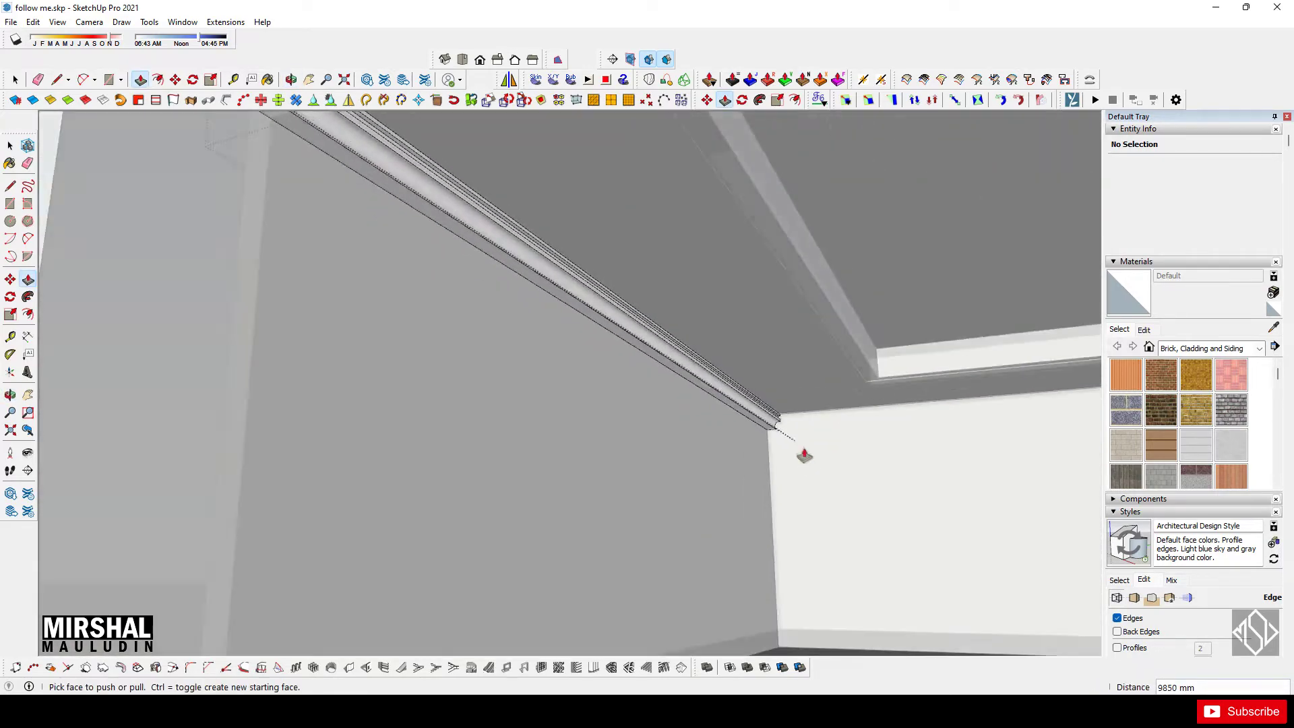
scroll(804, 455, down, 5)
middle_drag(773, 390, 739, 385)
- Begin a Line path from the profile's corner along the ceiling edge
key(l)
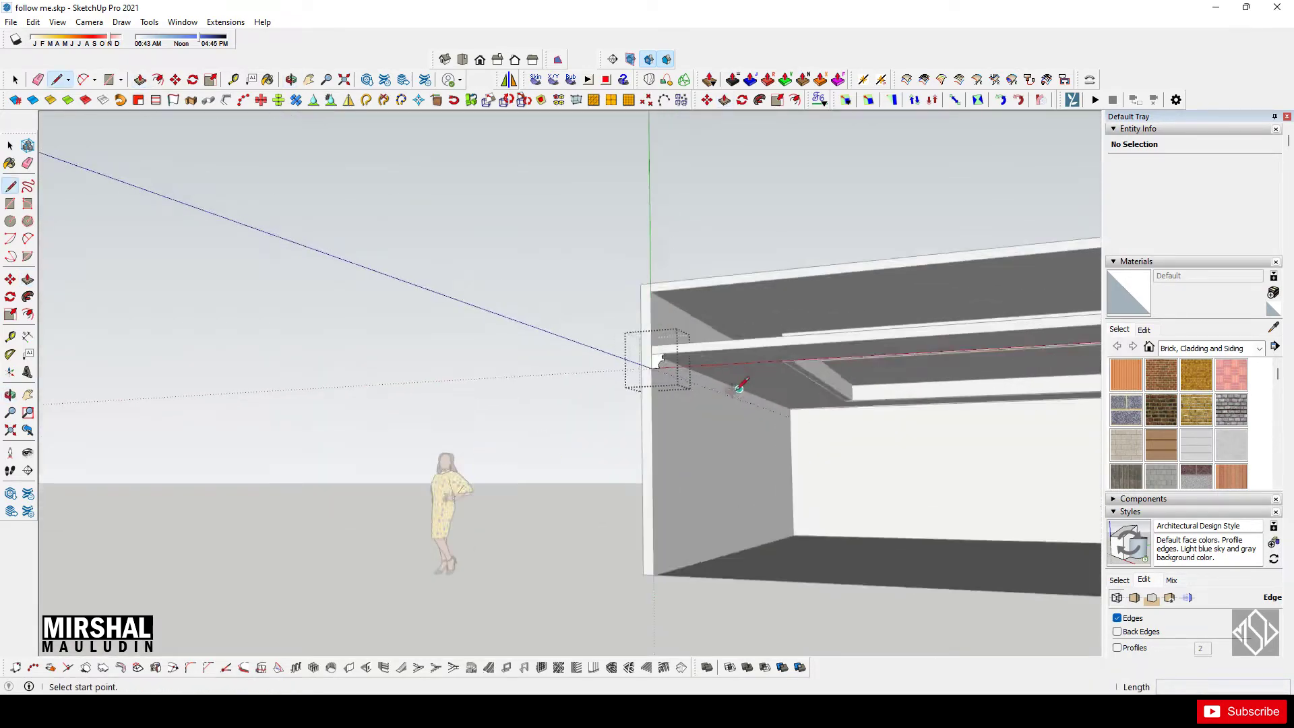
scroll(650, 369, up, 2)
scroll(651, 365, up, 3)
middle_drag(632, 375, 623, 343)
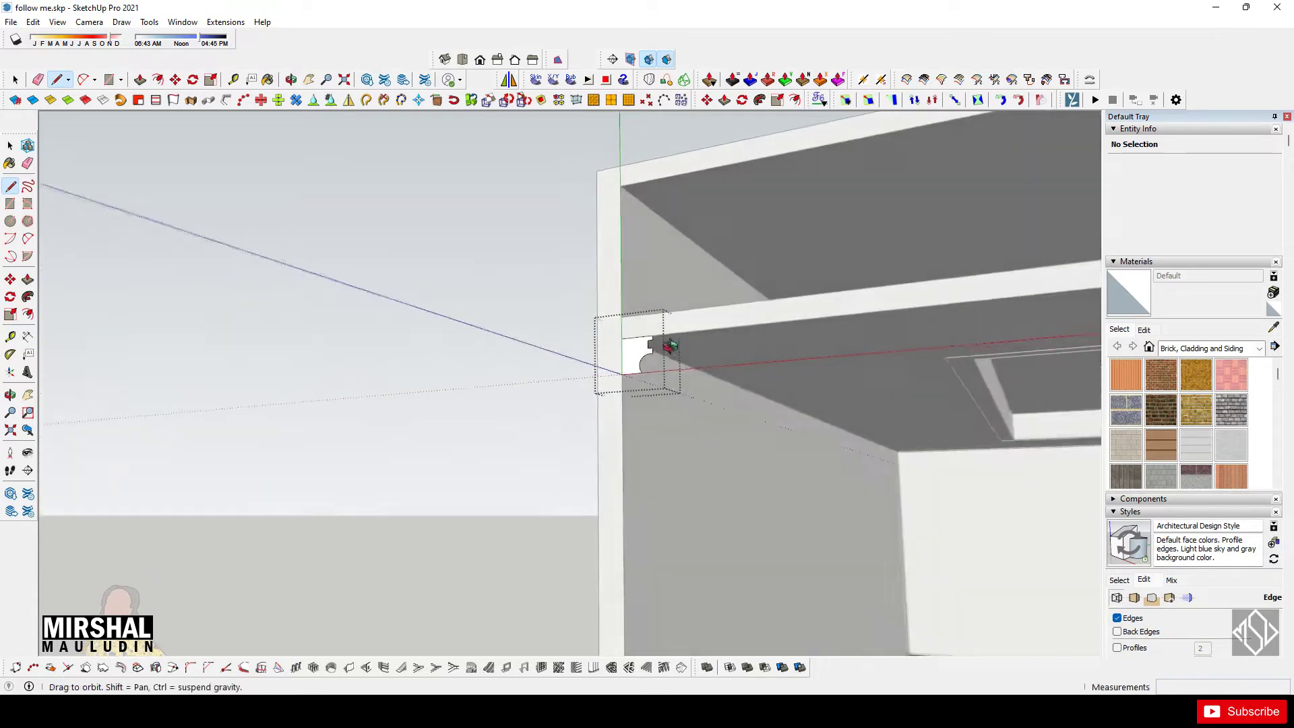
click(620, 337)
scroll(674, 405, down, 2)
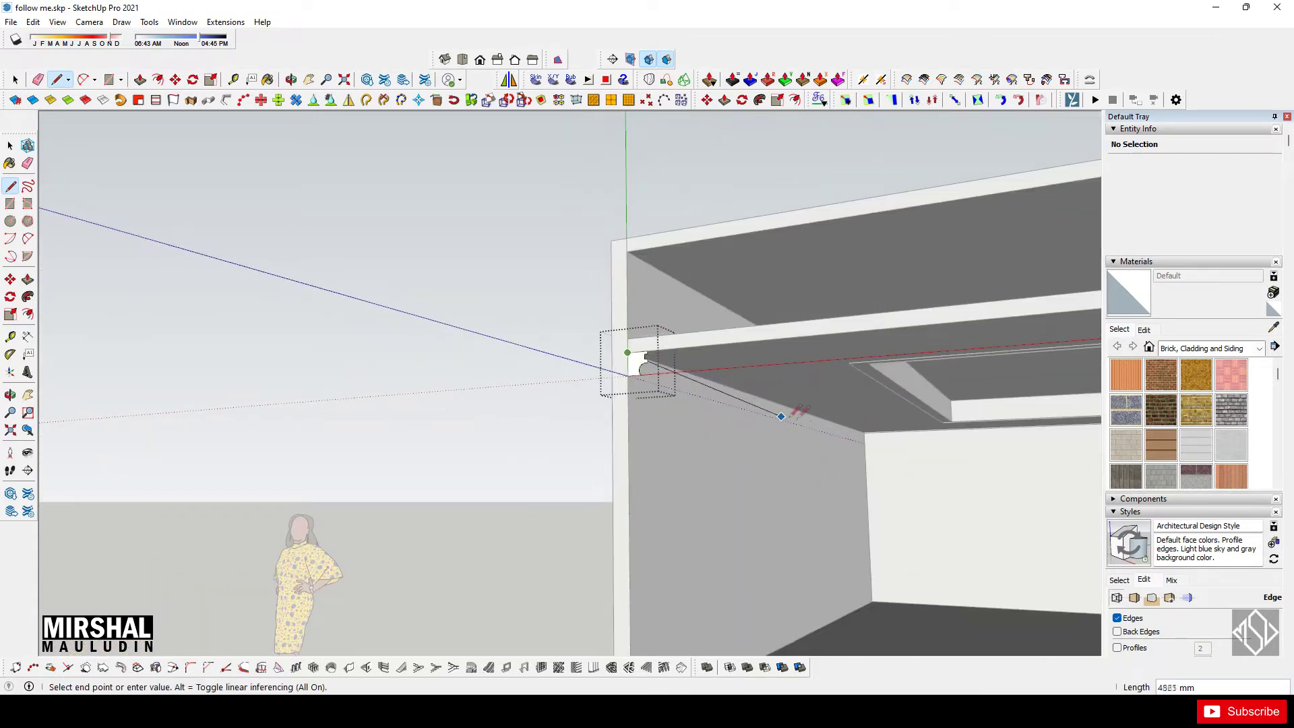
scroll(674, 431, down, 2)
middle_drag(658, 433, 641, 453)
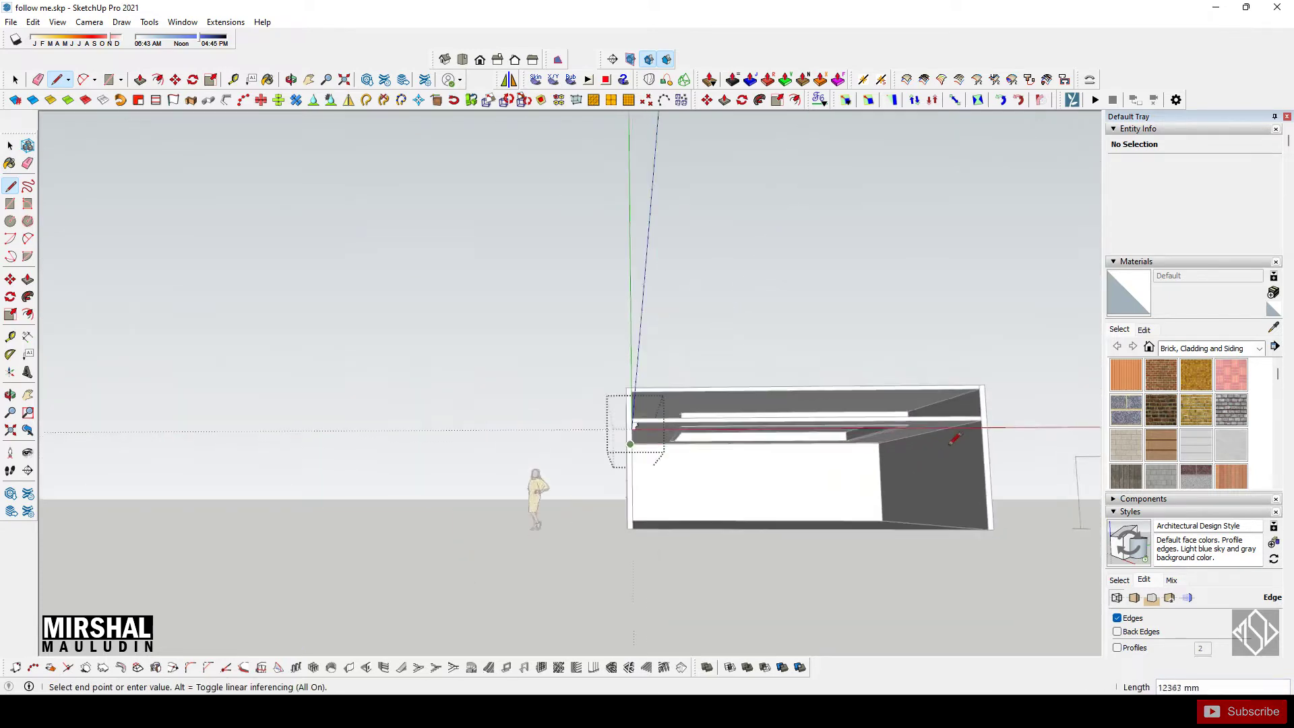
scroll(876, 440, up, 3)
scroll(875, 440, up, 1)
scroll(876, 431, down, 2)
scroll(879, 411, down, 1)
scroll(869, 397, up, 1)
- Cancel the line, undo the last change, and select the ceiling-edge path
key(space)
scroll(781, 414, up, 2)
scroll(711, 425, down, 2)
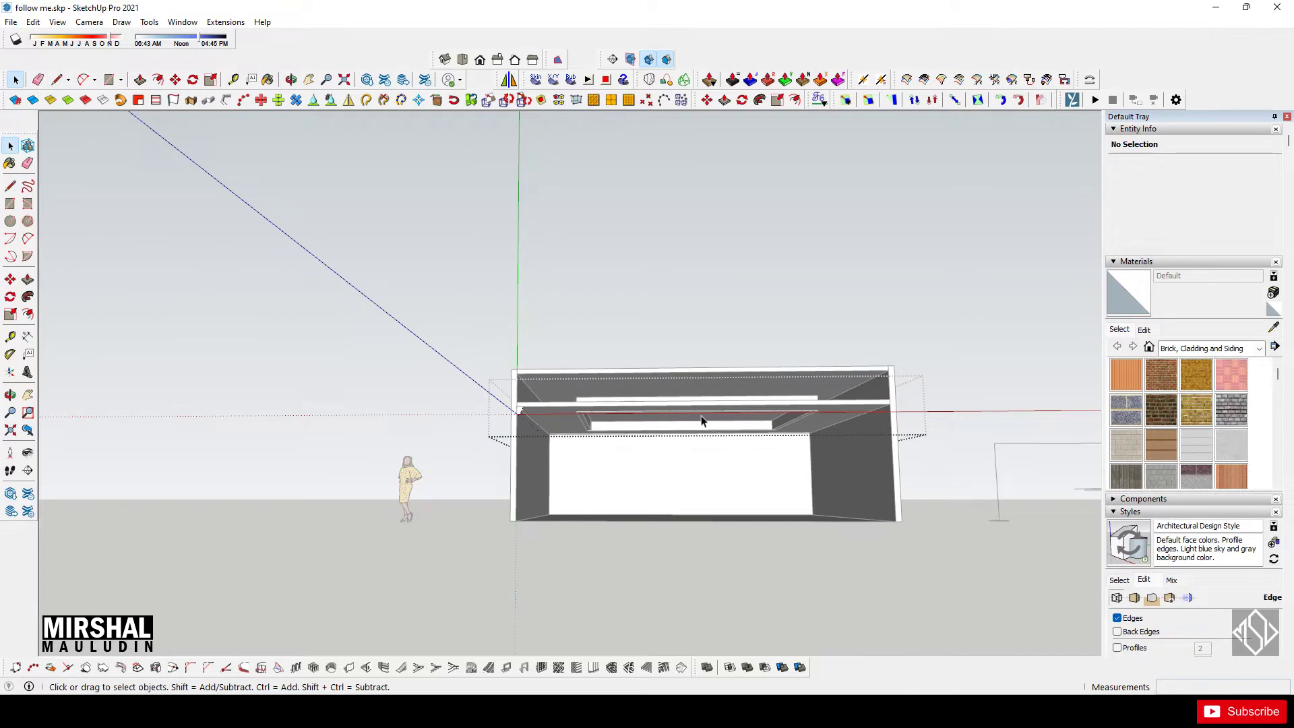
key(ctrl+z)
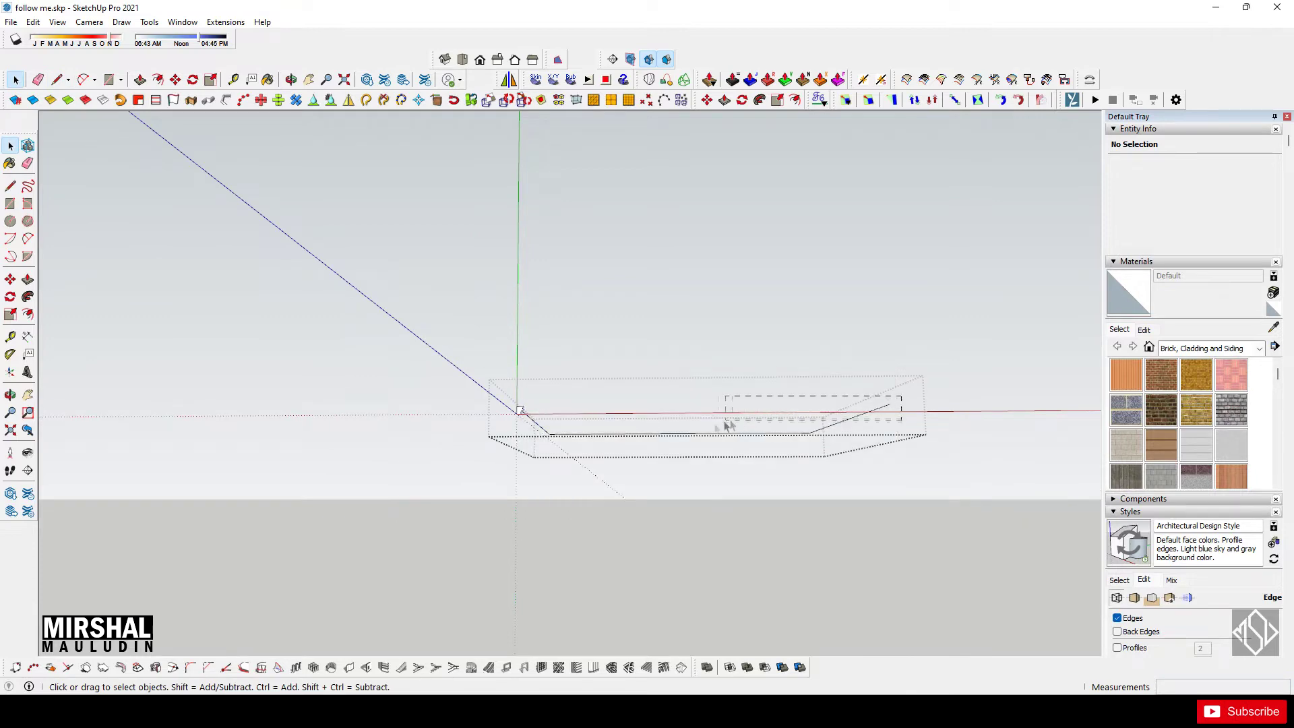
click(566, 447)
- Restore the room's faces and Follow Me the notched profile along the three-edge ceiling path
key(ctrl+y)
scroll(528, 419, up, 3)
scroll(526, 415, up, 2)
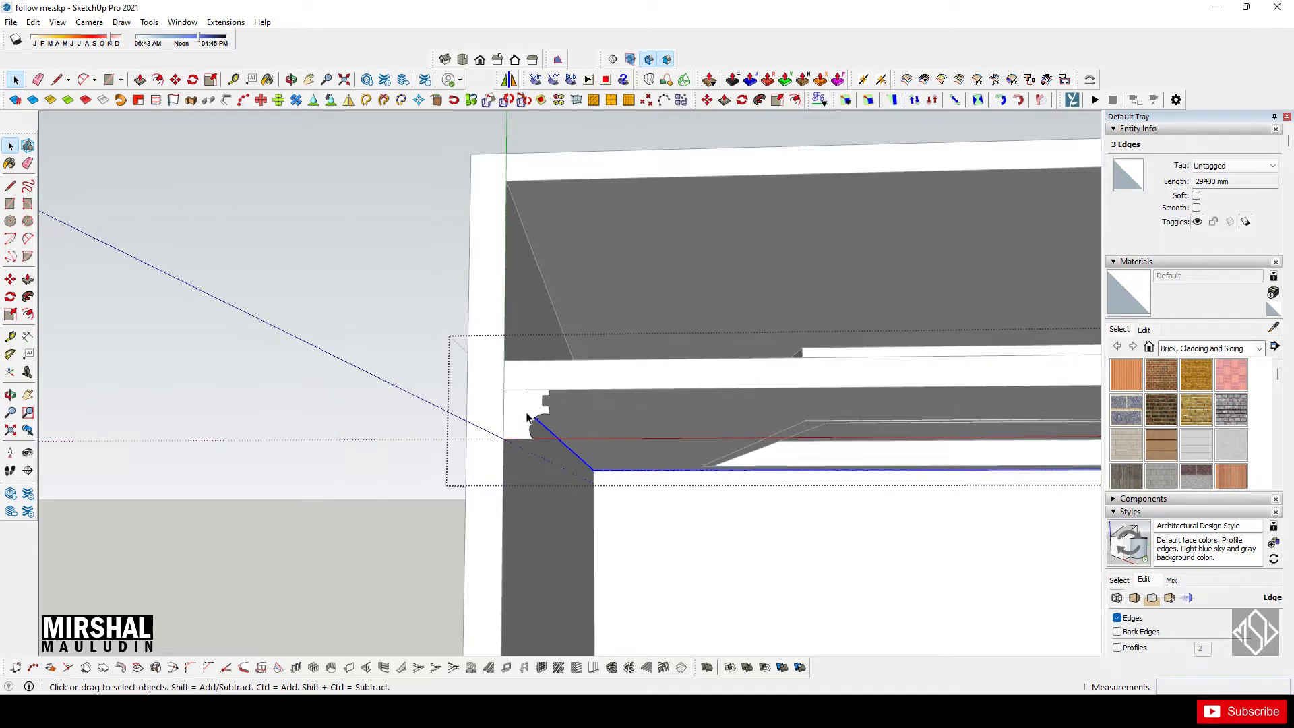
click(28, 297)
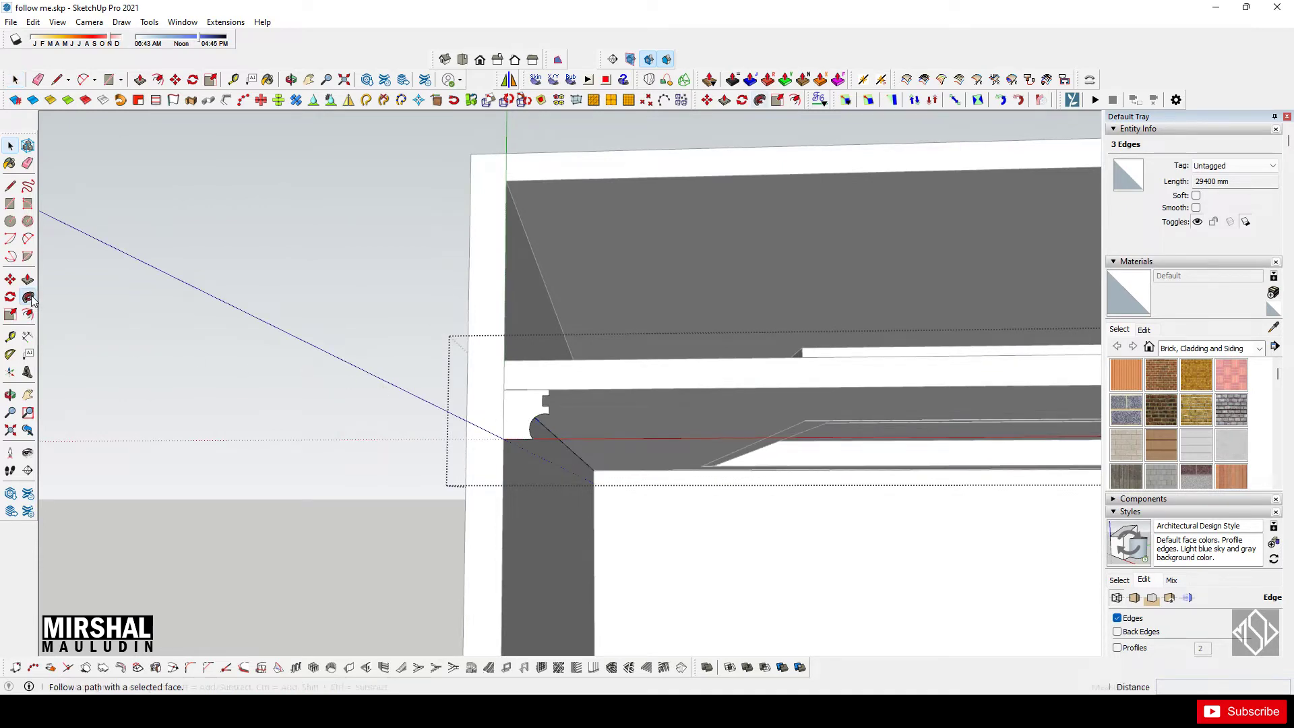
scroll(532, 414, up, 3)
scroll(526, 412, up, 1)
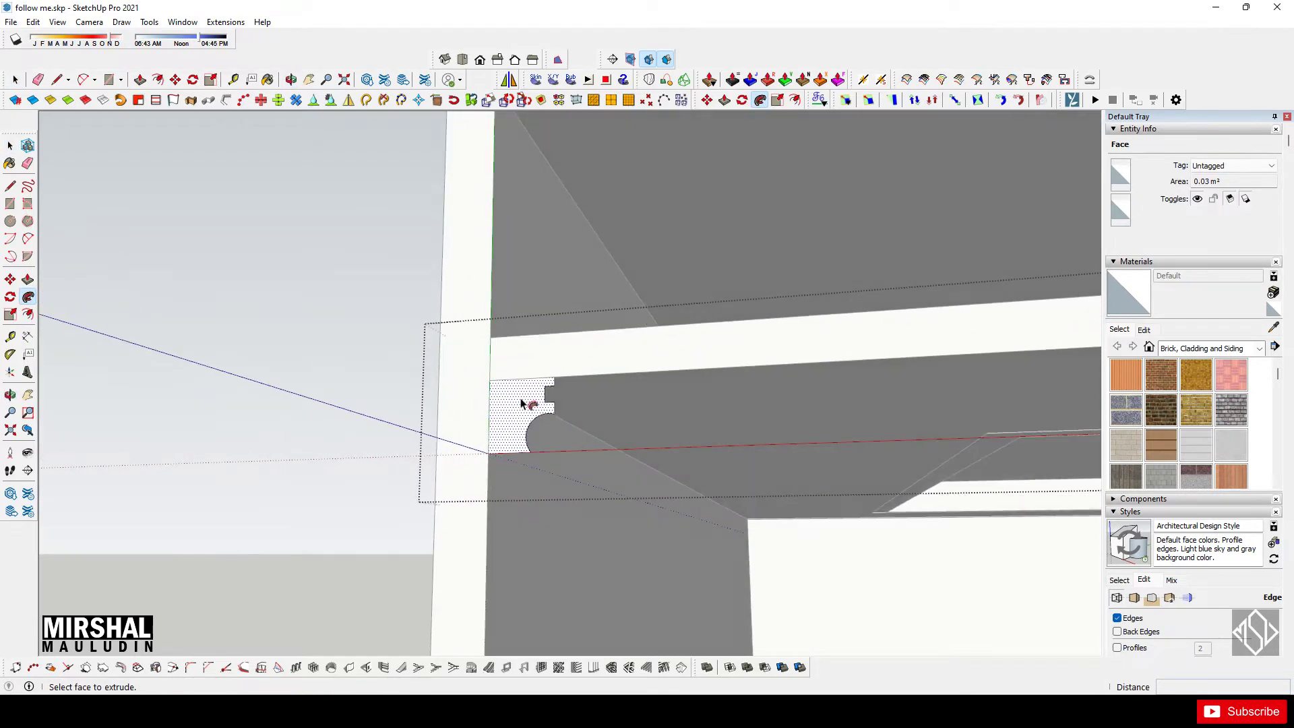
click(518, 415)
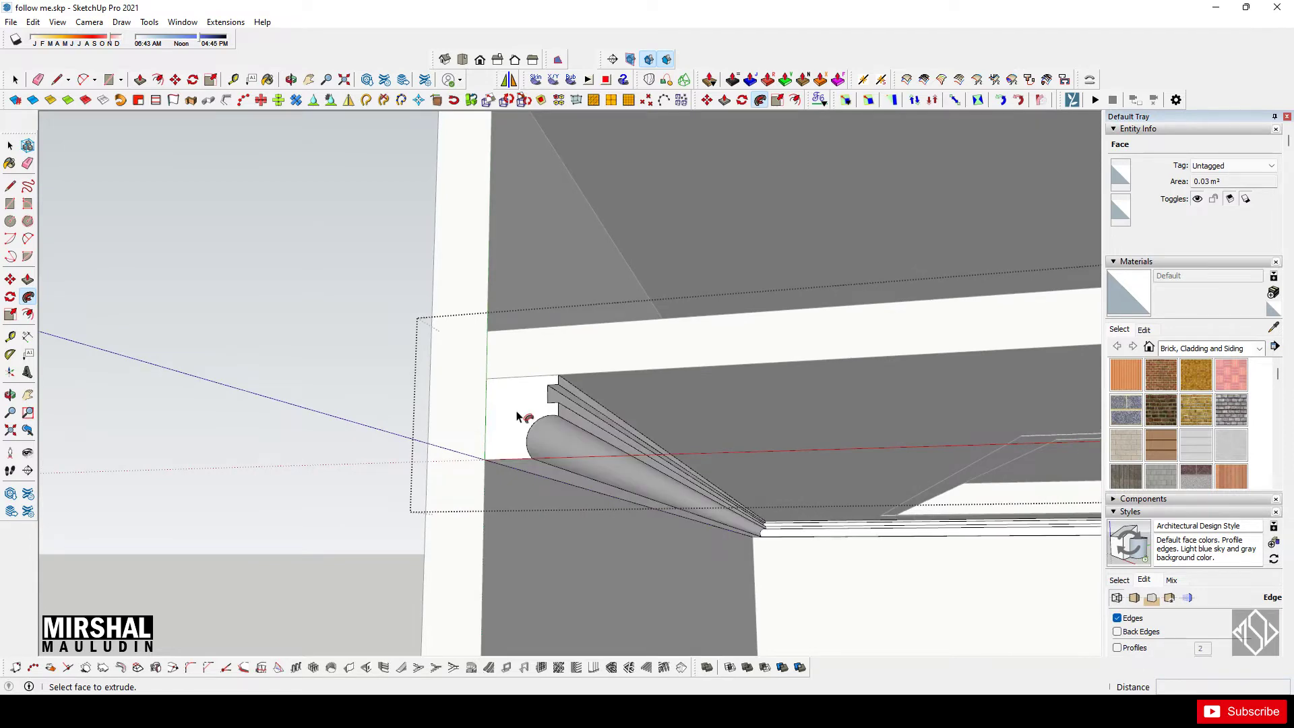
key(space)
scroll(520, 407, down, 4)
scroll(522, 414, down, 2)
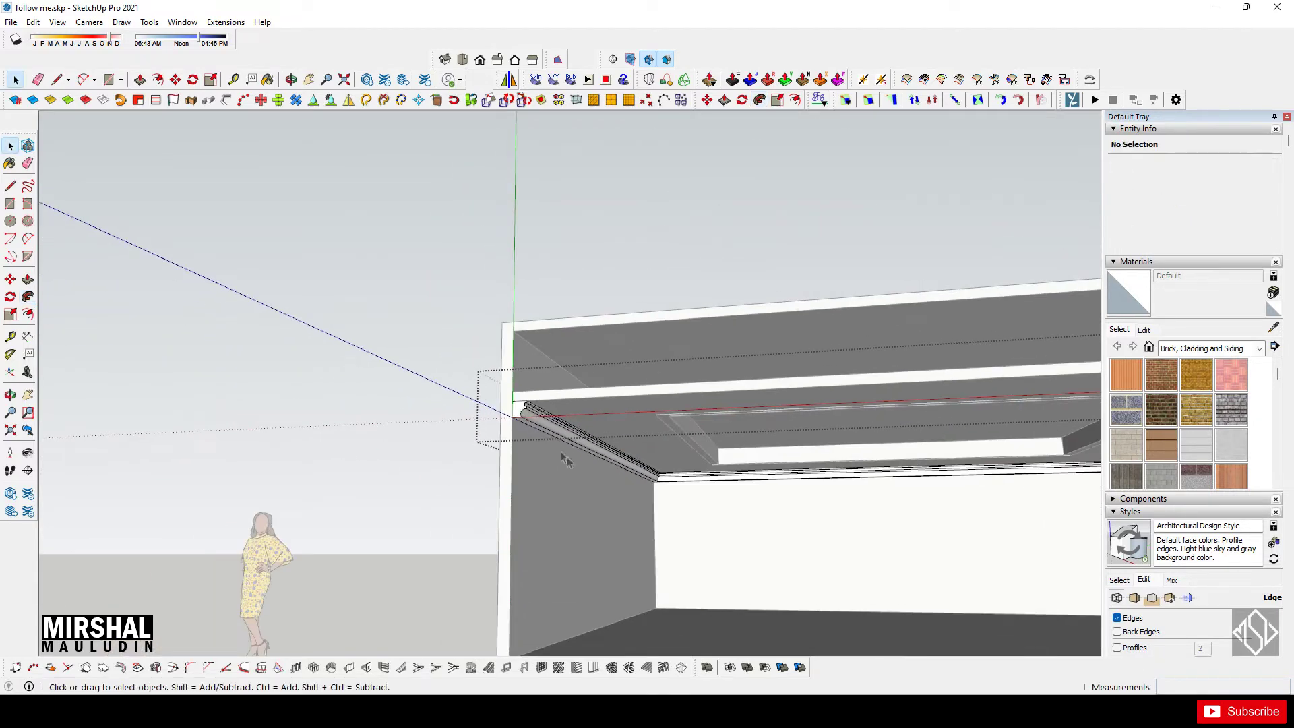
scroll(567, 456, up, 3)
scroll(661, 485, up, 3)
scroll(585, 461, up, 2)
scroll(585, 462, down, 3)
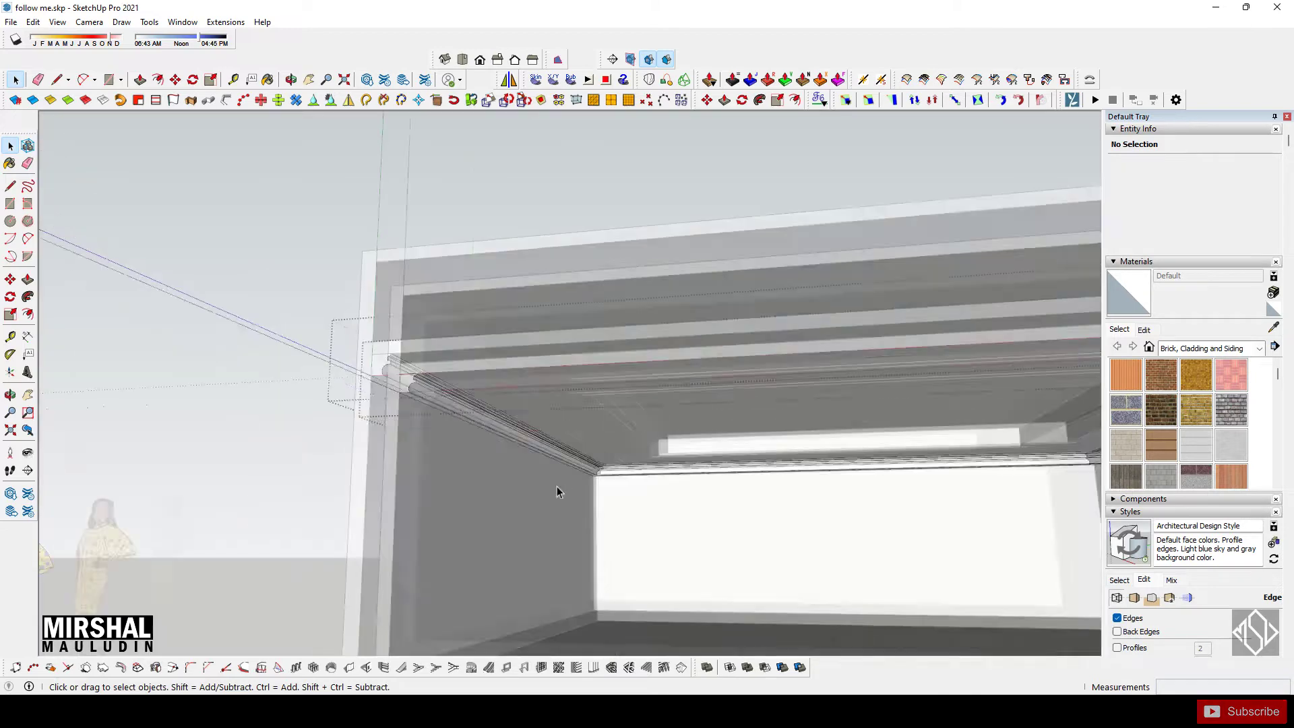
scroll(556, 486, down, 3)
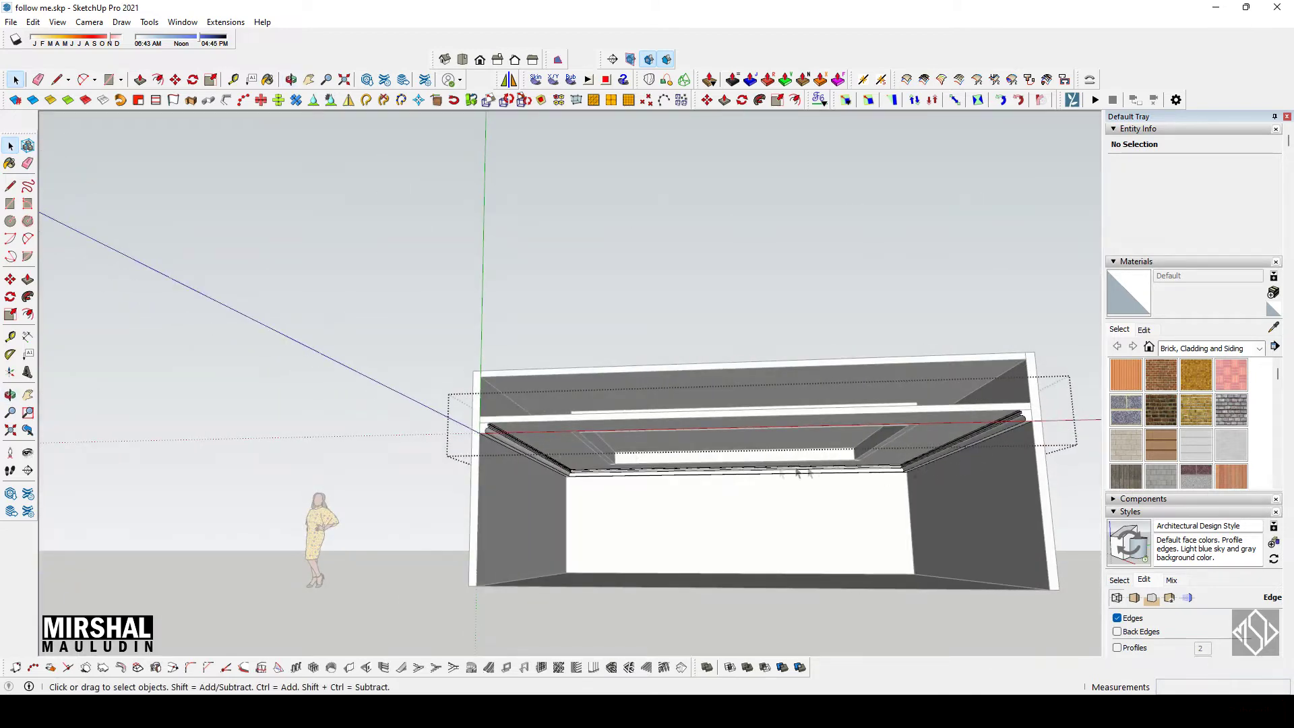
scroll(572, 475, up, 3)
scroll(575, 480, up, 1)
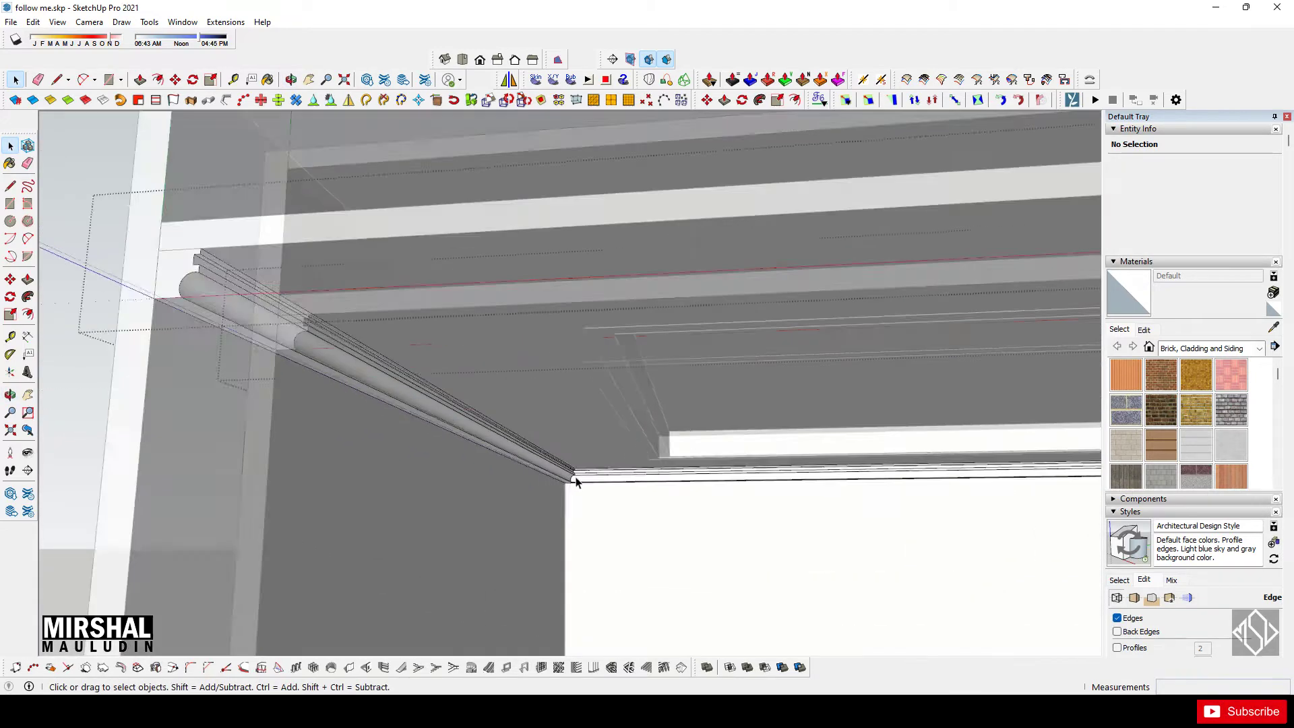
scroll(576, 480, up, 2)
scroll(573, 482, up, 2)
mouse_move(572, 481)
middle_down()
mouse_move(520, 427)
mouse_move(404, 375)
mouse_move(378, 401)
mouse_move(678, 492)
middle_up()
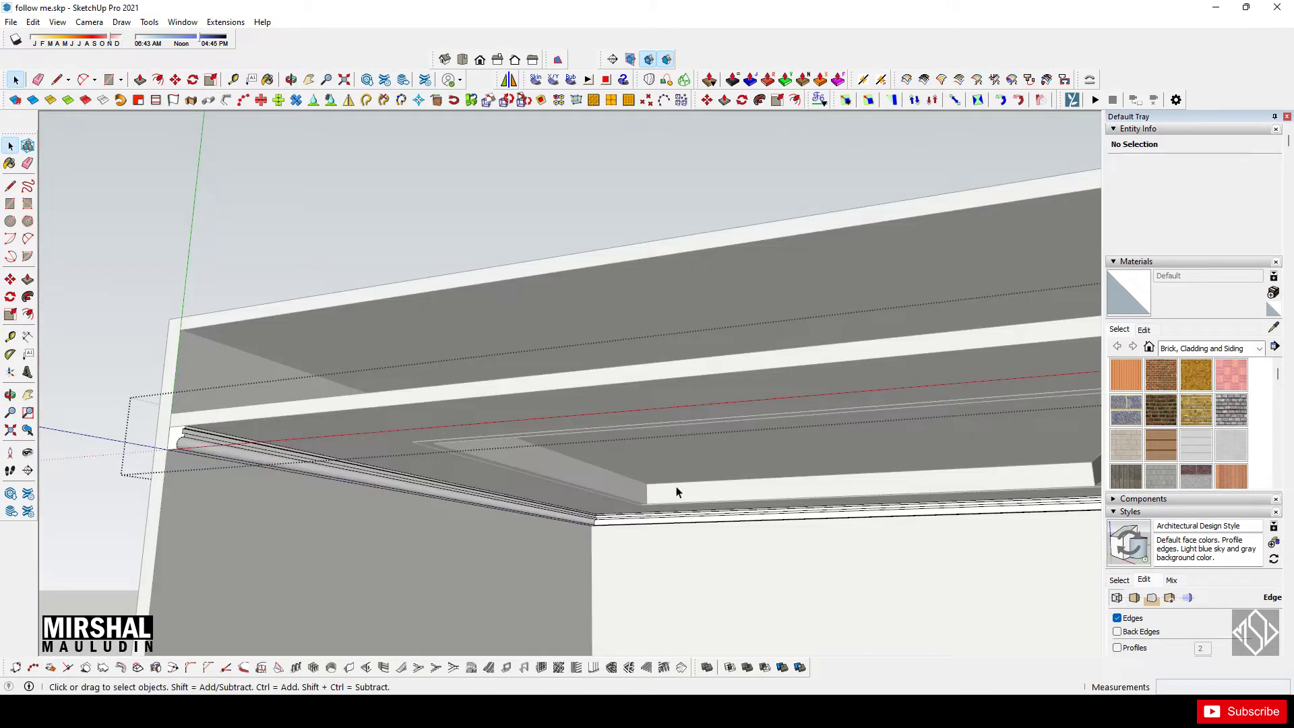
scroll(677, 492, down, 3)
scroll(701, 543, down, 3)
scroll(534, 537, up, 2)
scroll(513, 553, up, 2)
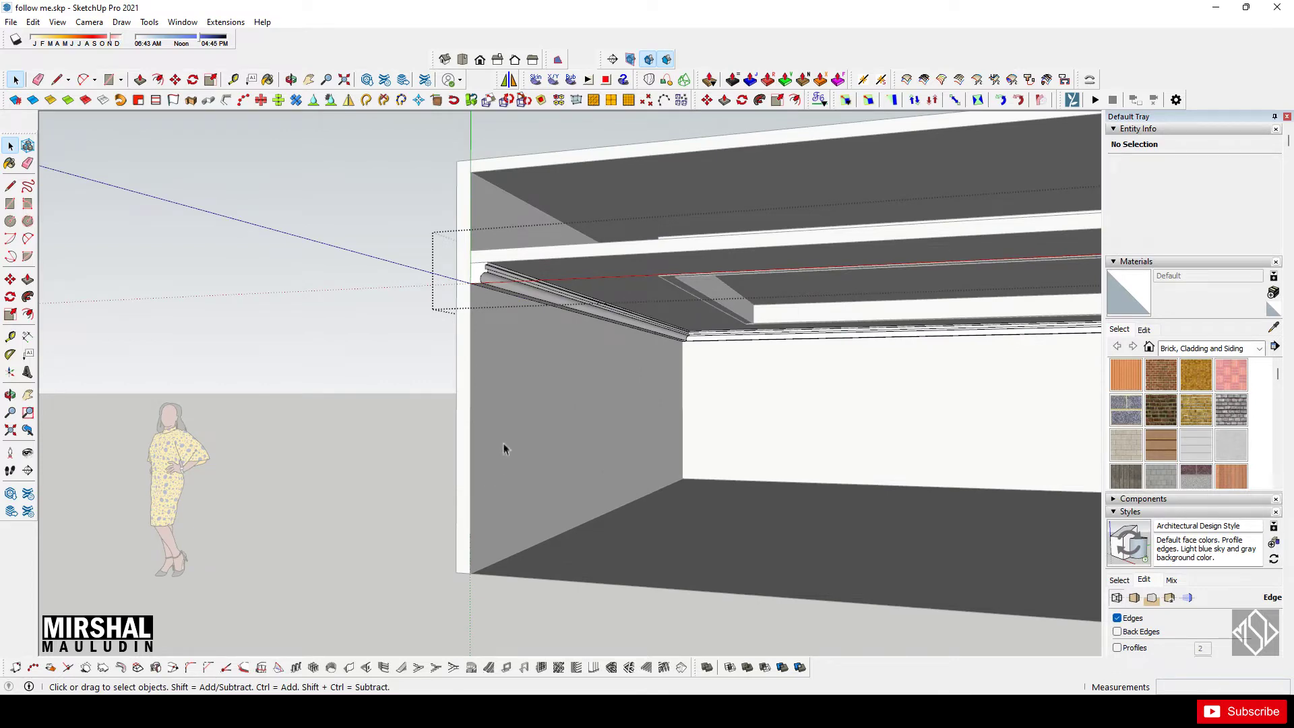
scroll(504, 451, down, 2)
scroll(479, 438, down, 3)
mouse_move(525, 462)
middle_down()
mouse_move(417, 465)
mouse_move(592, 483)
middle_up()
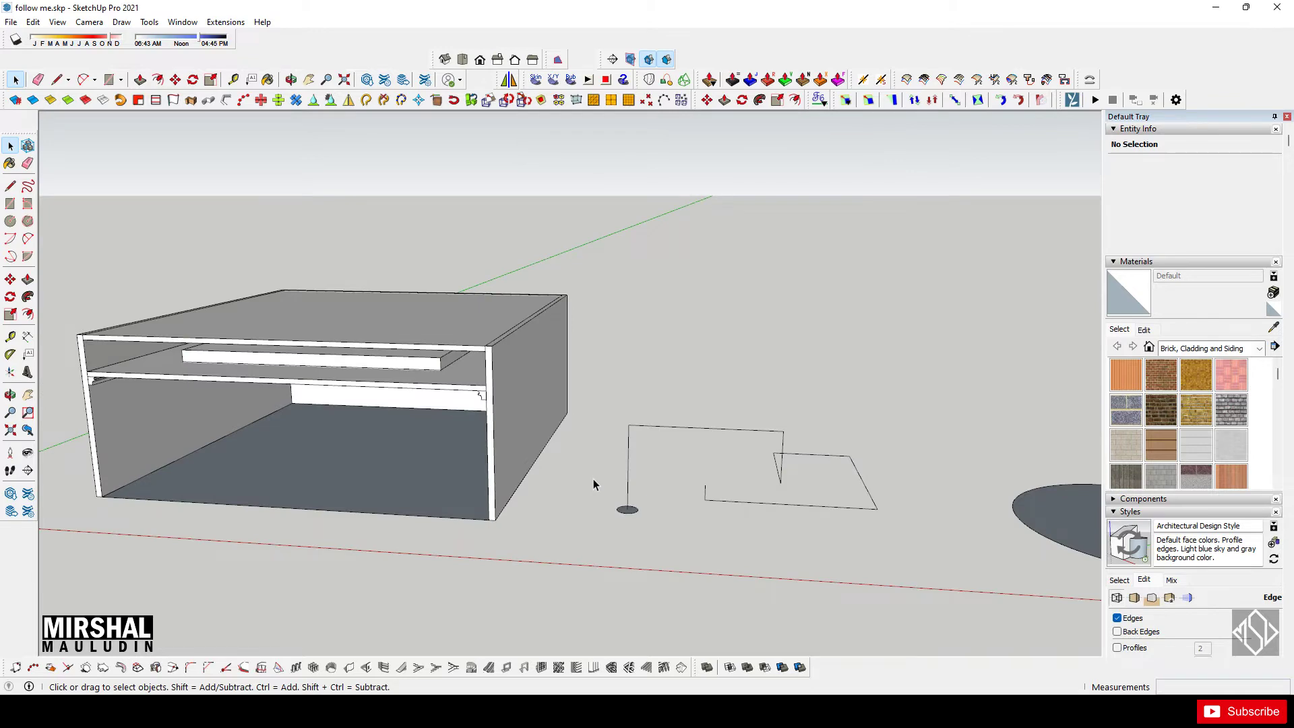
scroll(631, 510, up, 2)
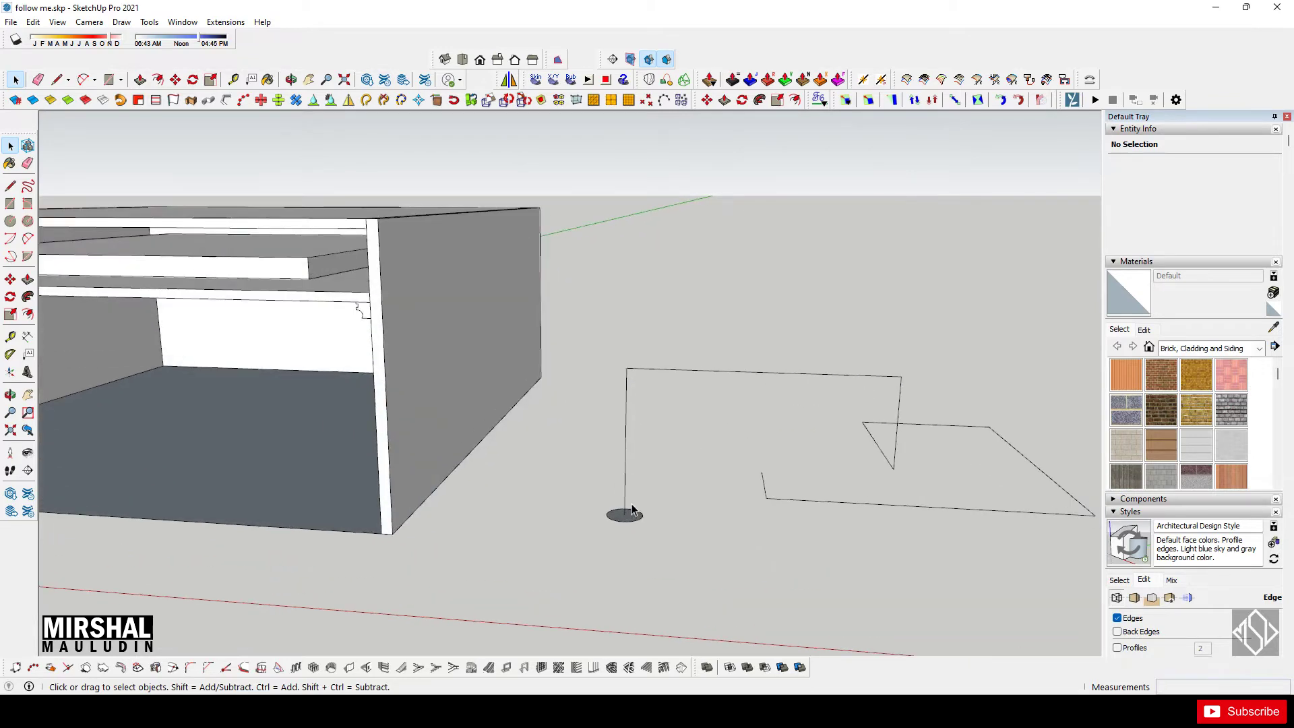
scroll(822, 483, down, 2)
mouse_move(837, 442)
middle_down()
mouse_move(514, 471)
mouse_move(612, 499)
middle_up()
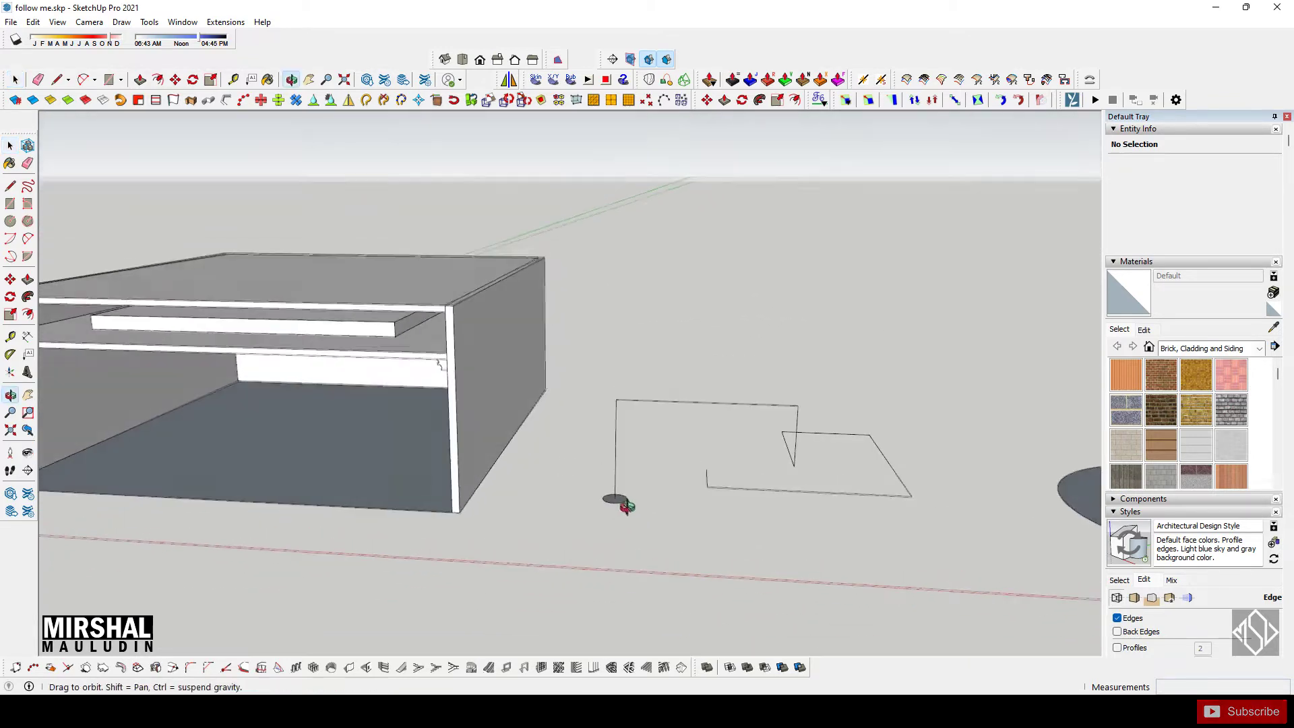
- Select the eight path edges and Follow Me the small circle into a mitred pipe
scroll(646, 502, up, 1)
scroll(647, 496, up, 1)
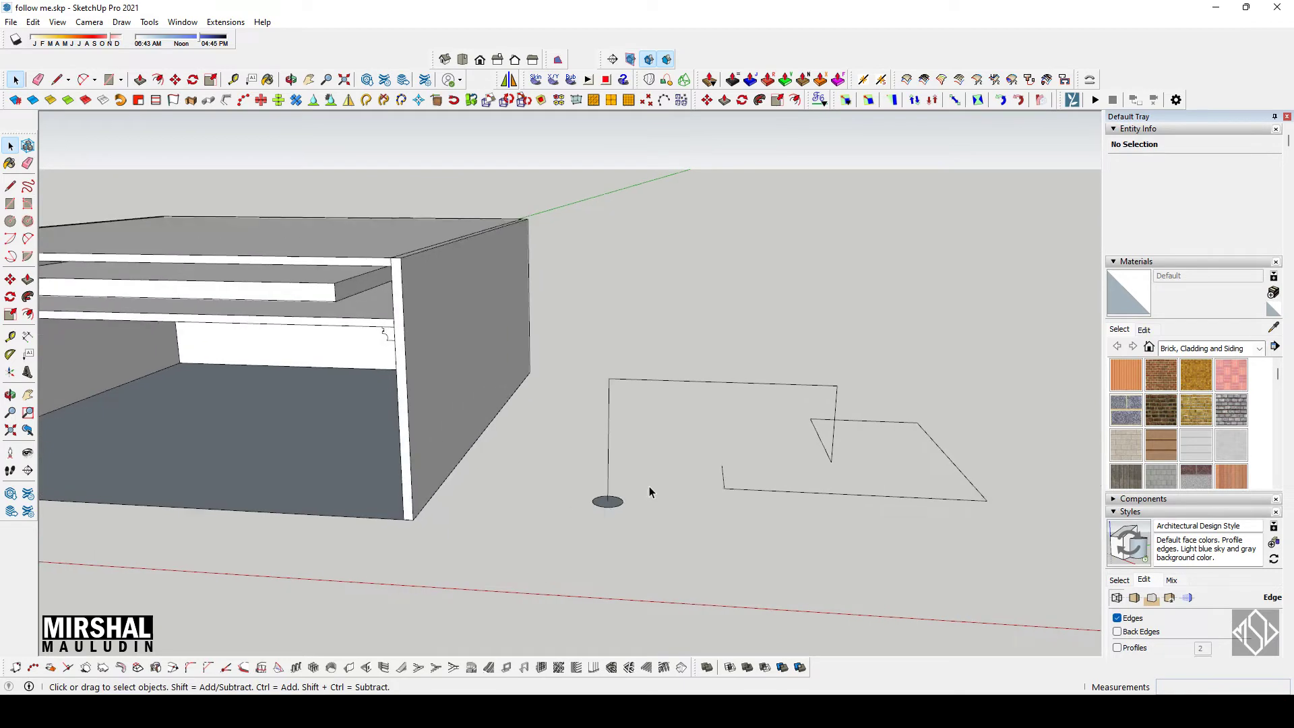
scroll(623, 491, up, 2)
mouse_move(602, 494)
middle_down()
mouse_move(563, 471)
mouse_move(605, 520)
middle_up()
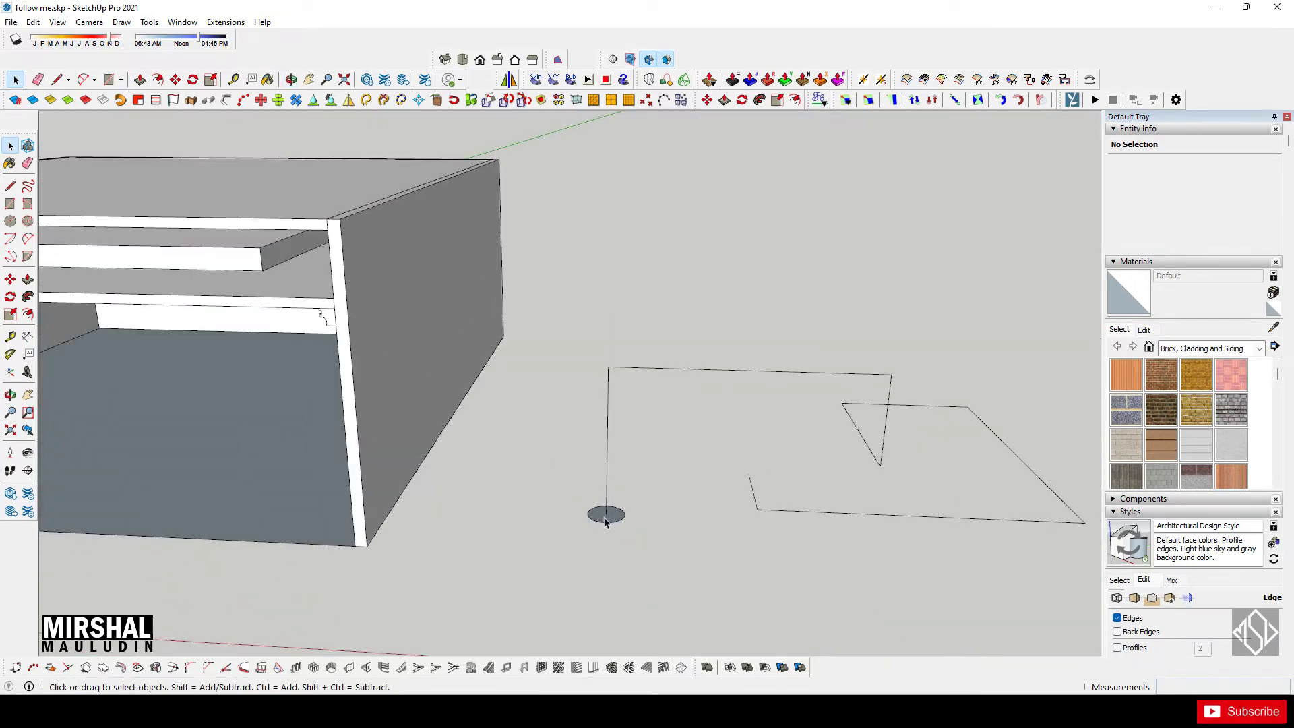
scroll(706, 445, down, 2)
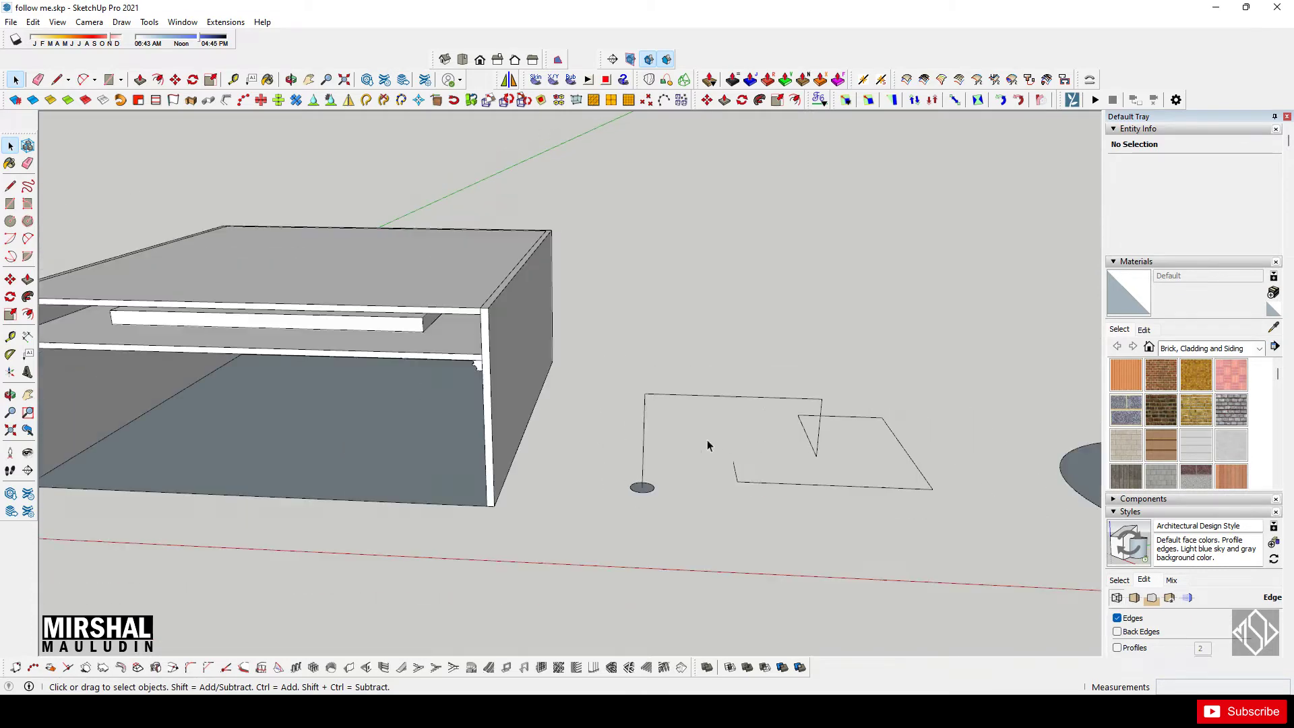
drag(764, 436, 768, 441)
mouse_move(771, 447)
middle_down()
mouse_move(598, 462)
mouse_move(572, 497)
mouse_move(626, 463)
middle_up()
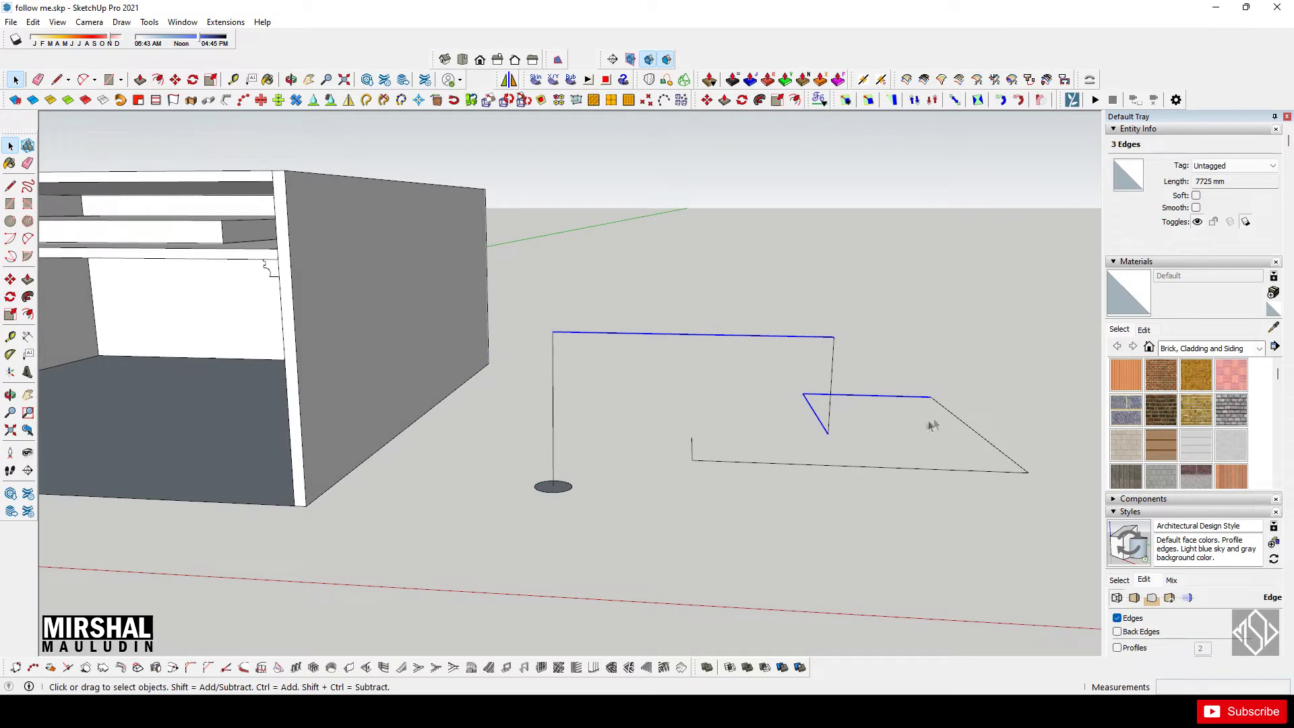
drag(711, 465, 665, 502)
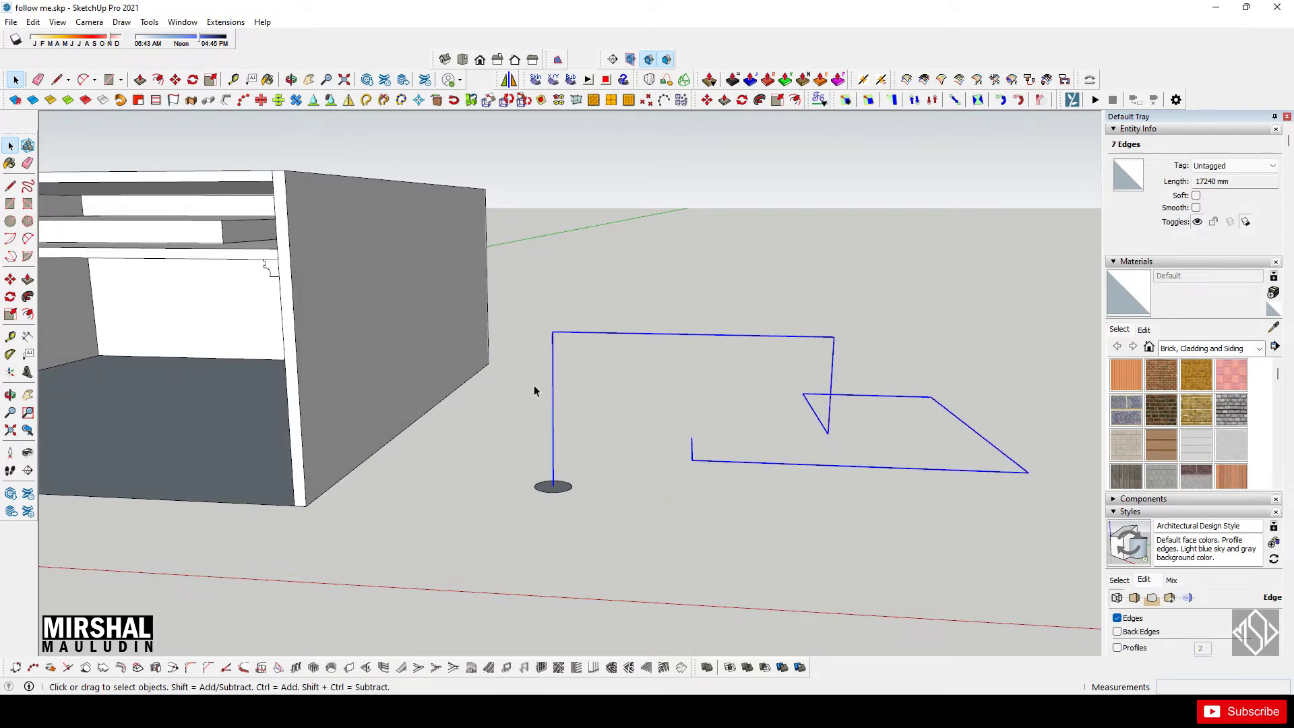
click(28, 296)
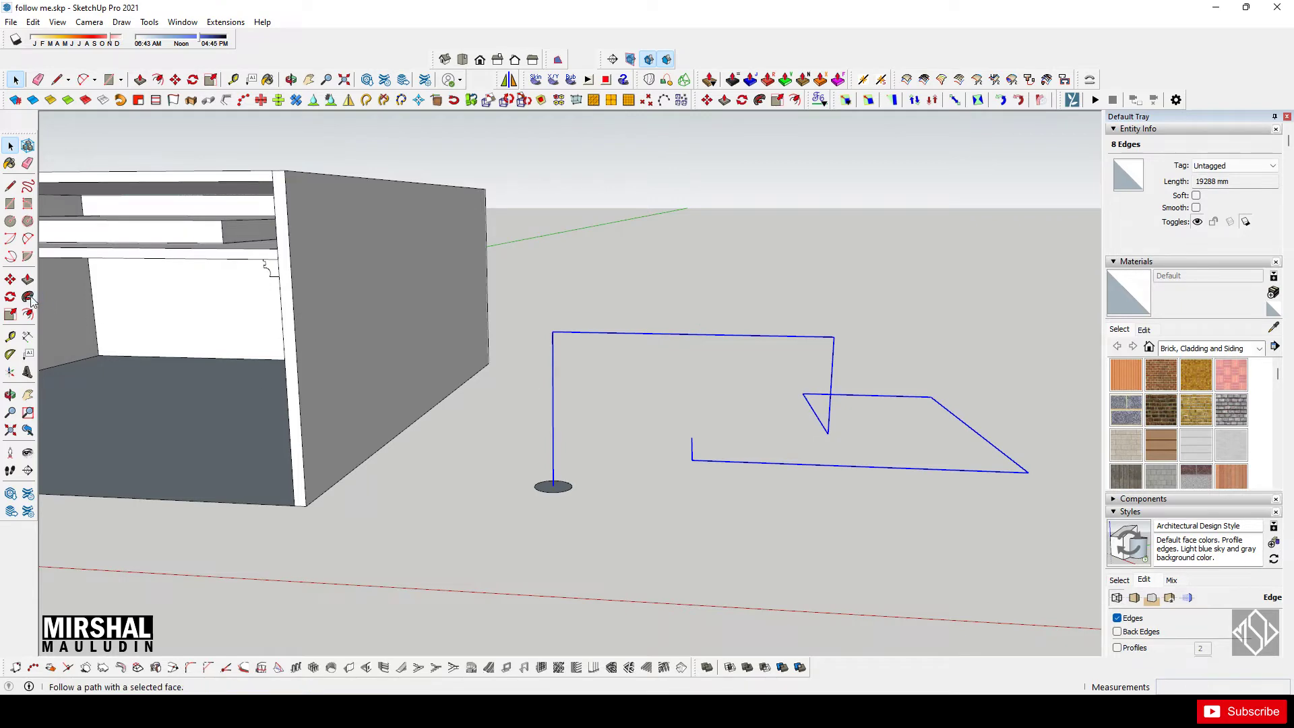
mouse_move(465, 509)
middle_down()
mouse_move(525, 525)
mouse_move(560, 514)
mouse_move(491, 489)
mouse_move(504, 497)
mouse_move(878, 367)
mouse_move(657, 264)
mouse_move(503, 413)
mouse_move(667, 511)
middle_up()
click(549, 507)
- Orbit down to the small circle, posts, and wine glass profile
scroll(504, 413, down, 2)
scroll(504, 413, down, 2)
scroll(775, 465, up, 2)
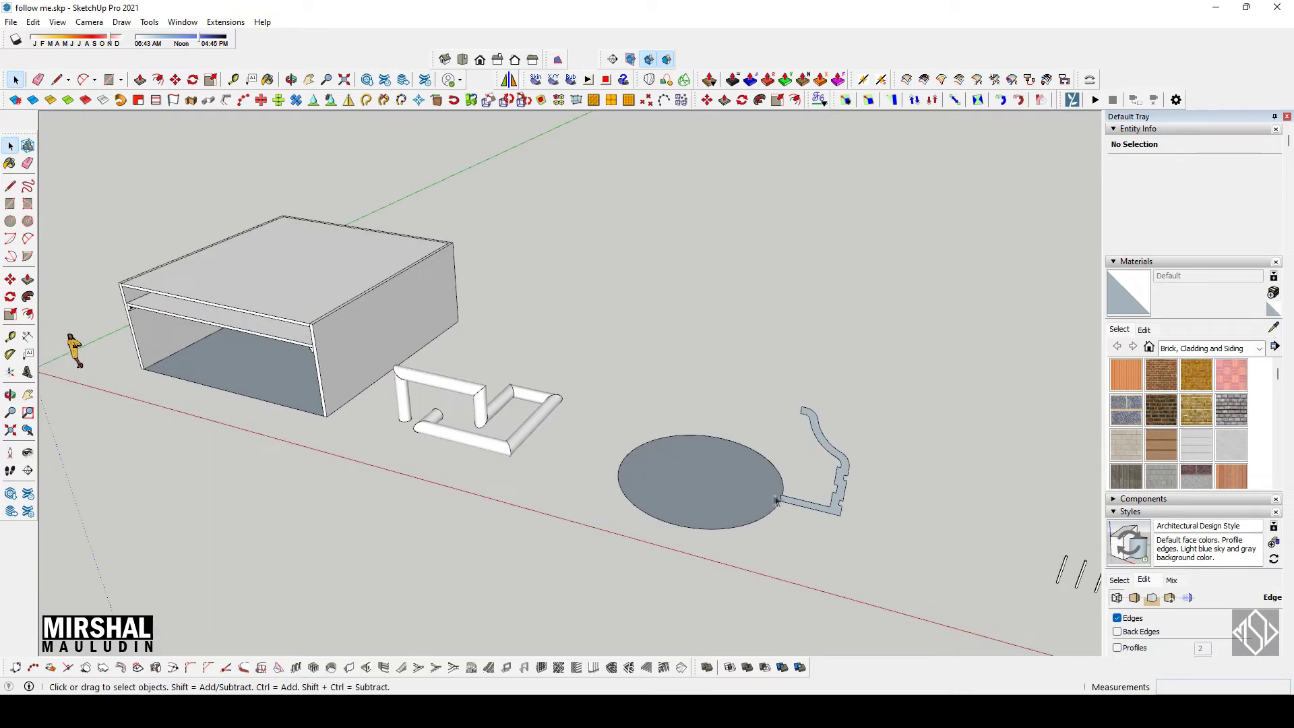
scroll(773, 462, up, 2)
scroll(771, 462, down, 3)
mouse_move(771, 463)
middle_down()
mouse_move(694, 465)
mouse_move(713, 456)
middle_up()
scroll(695, 481, up, 3)
scroll(694, 481, up, 3)
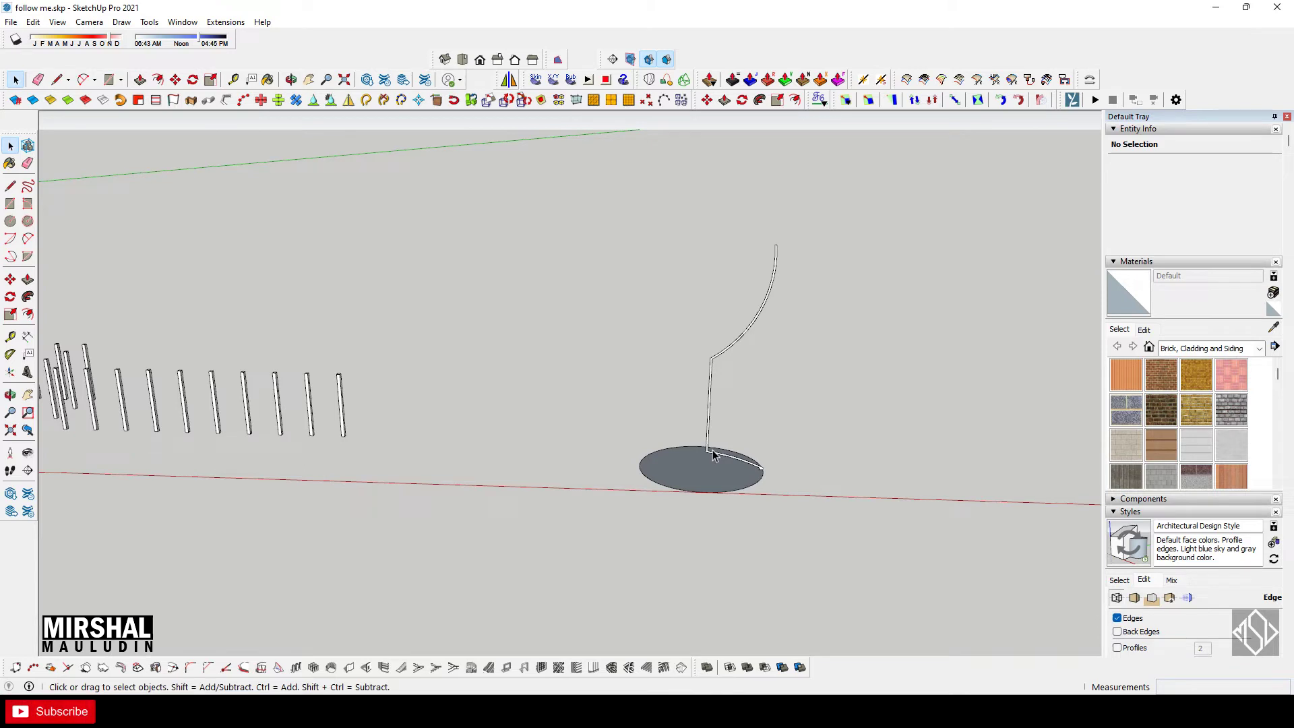
middle_drag(713, 455, 743, 449)
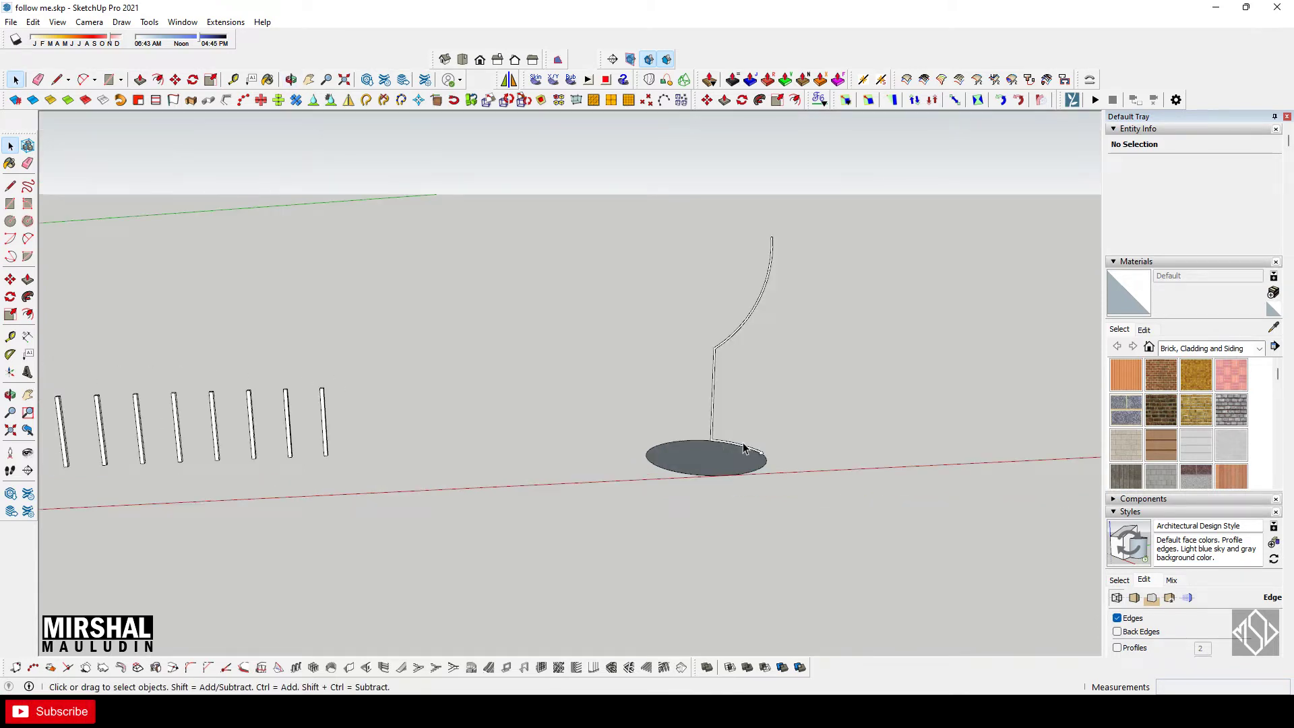
middle_drag(744, 449, 737, 497)
scroll(722, 338, up, 2)
- Explode the wine glass profile group into loose geometry
click(736, 342)
scroll(735, 342, up, 2)
right_click(742, 448)
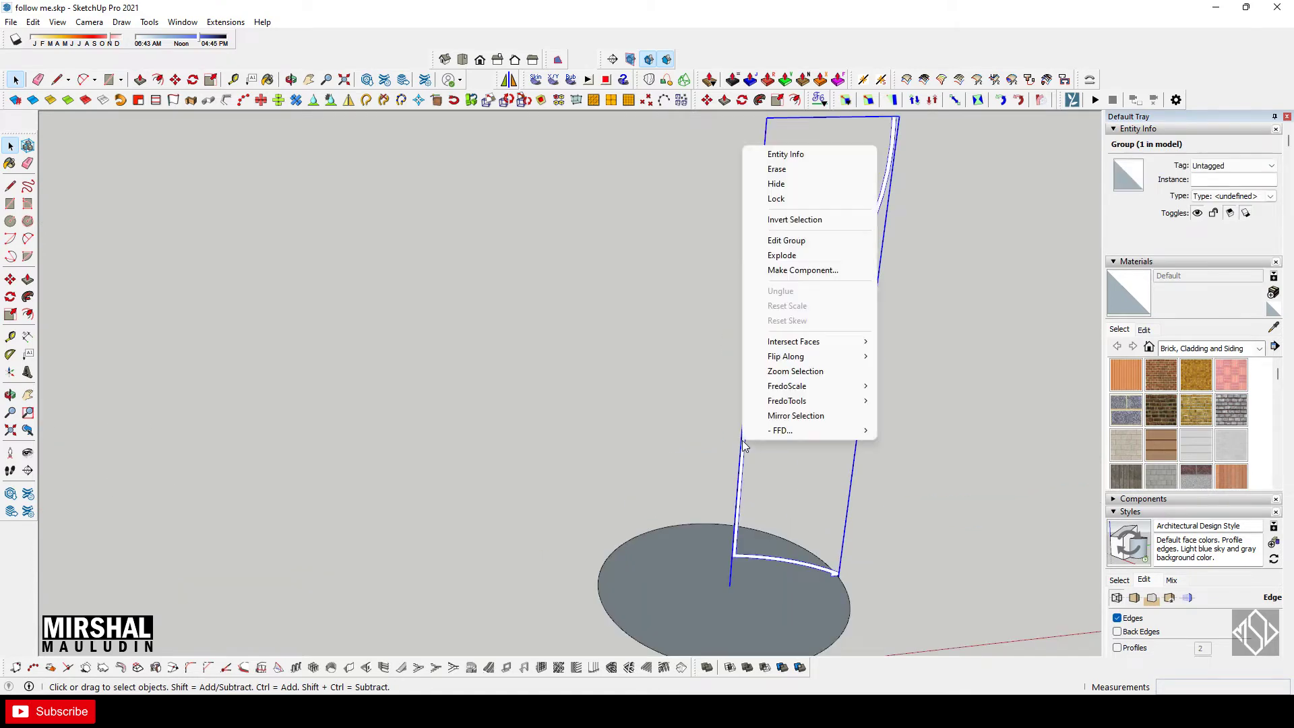
click(796, 259)
scroll(741, 496, down, 3)
scroll(742, 496, up, 2)
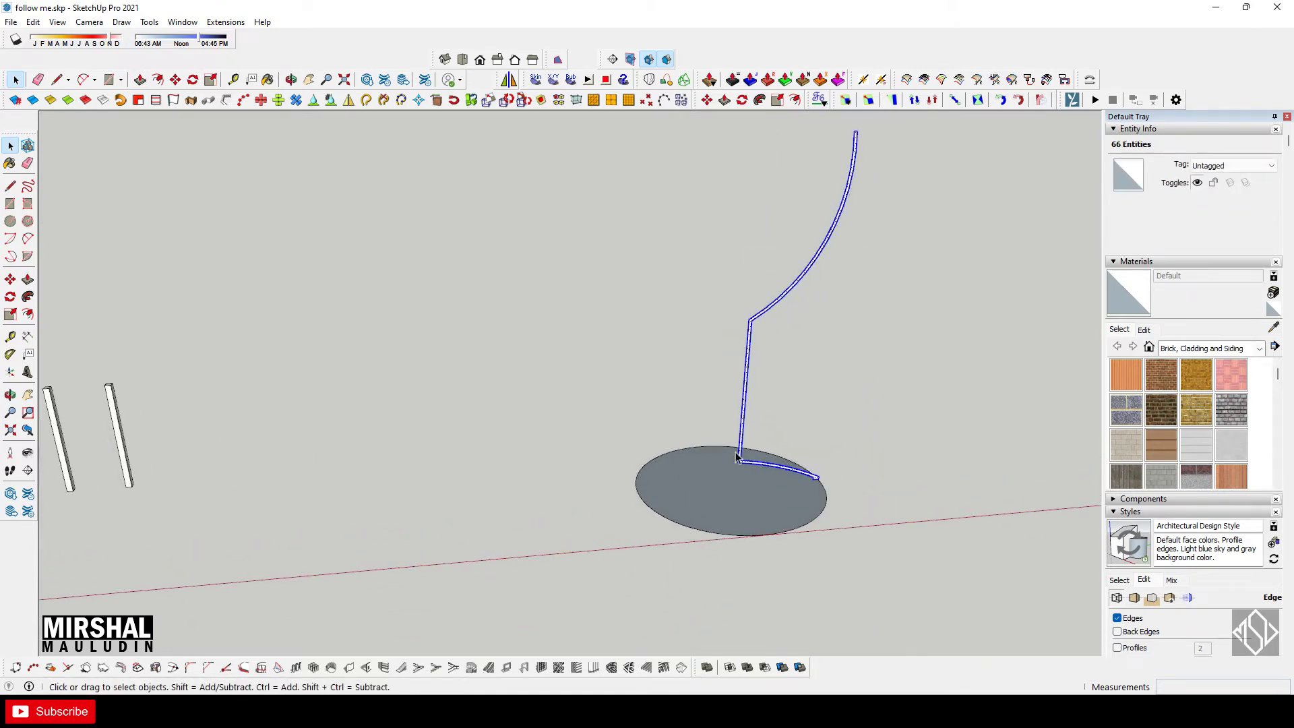
scroll(741, 497, up, 2)
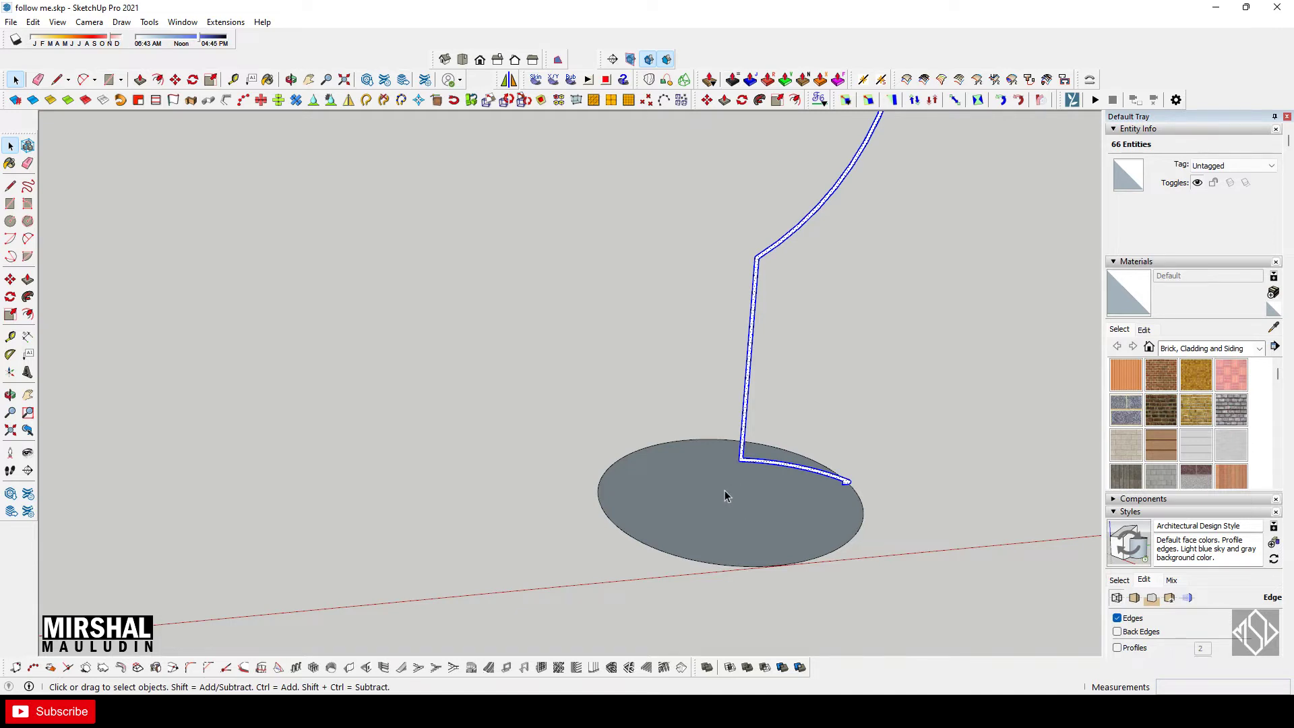
- Select only the circle's edge as the sweep path
double_click(725, 495)
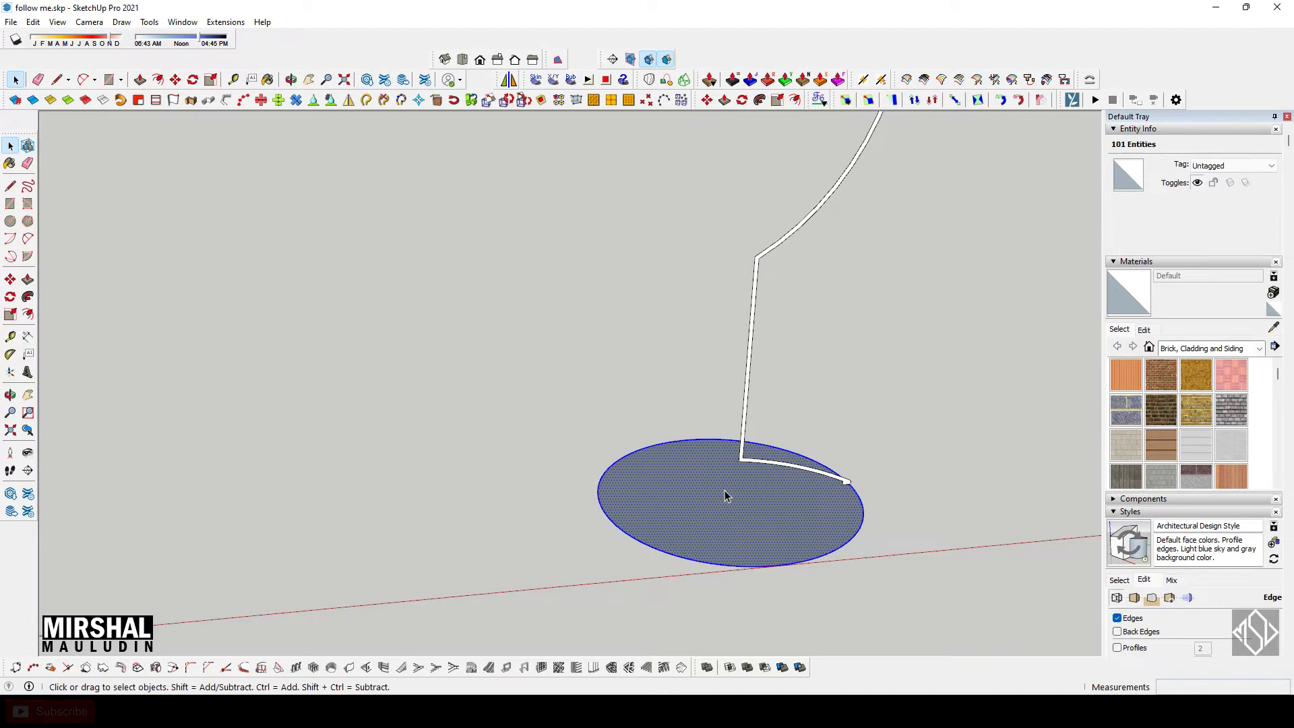
shift+click(705, 486)
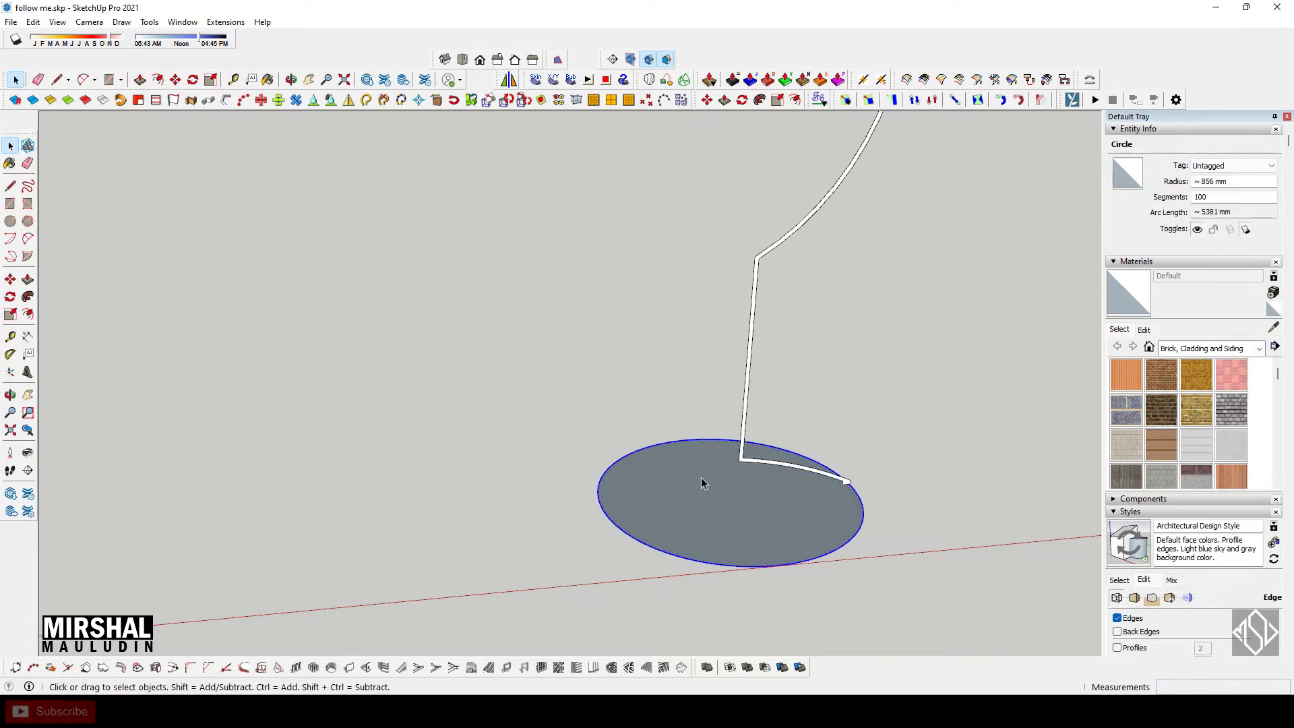
middle_drag(701, 484, 610, 433)
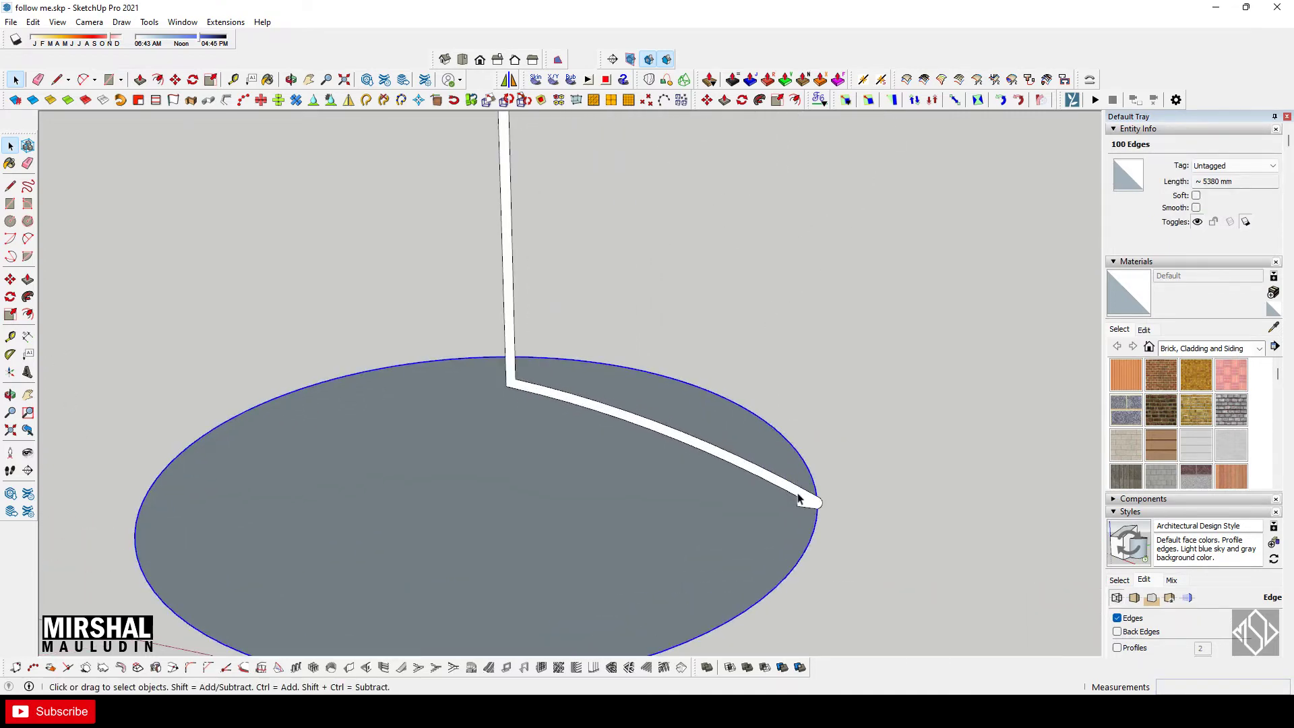
scroll(810, 511, up, 5)
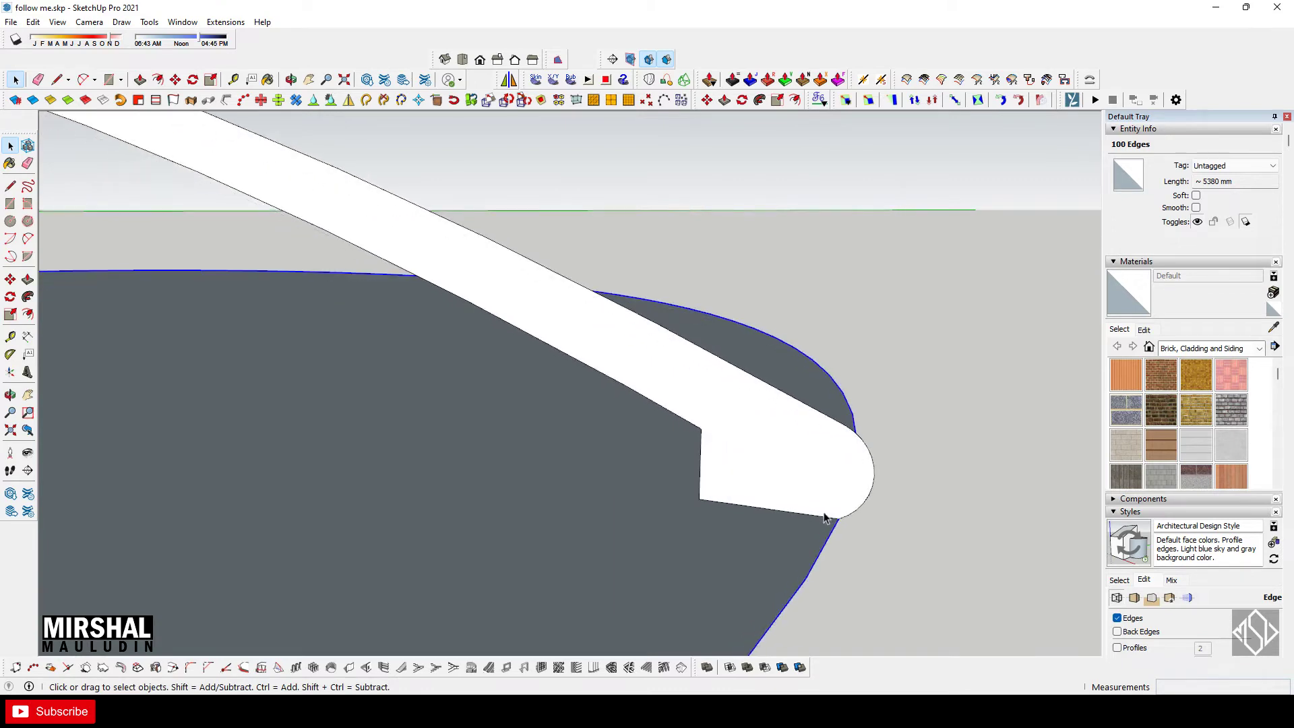
scroll(824, 553, down, 10)
- Follow Me the glass profile around the circle into a goblet with bowl, stem and foot
click(28, 296)
scroll(726, 502, up, 2)
click(739, 347)
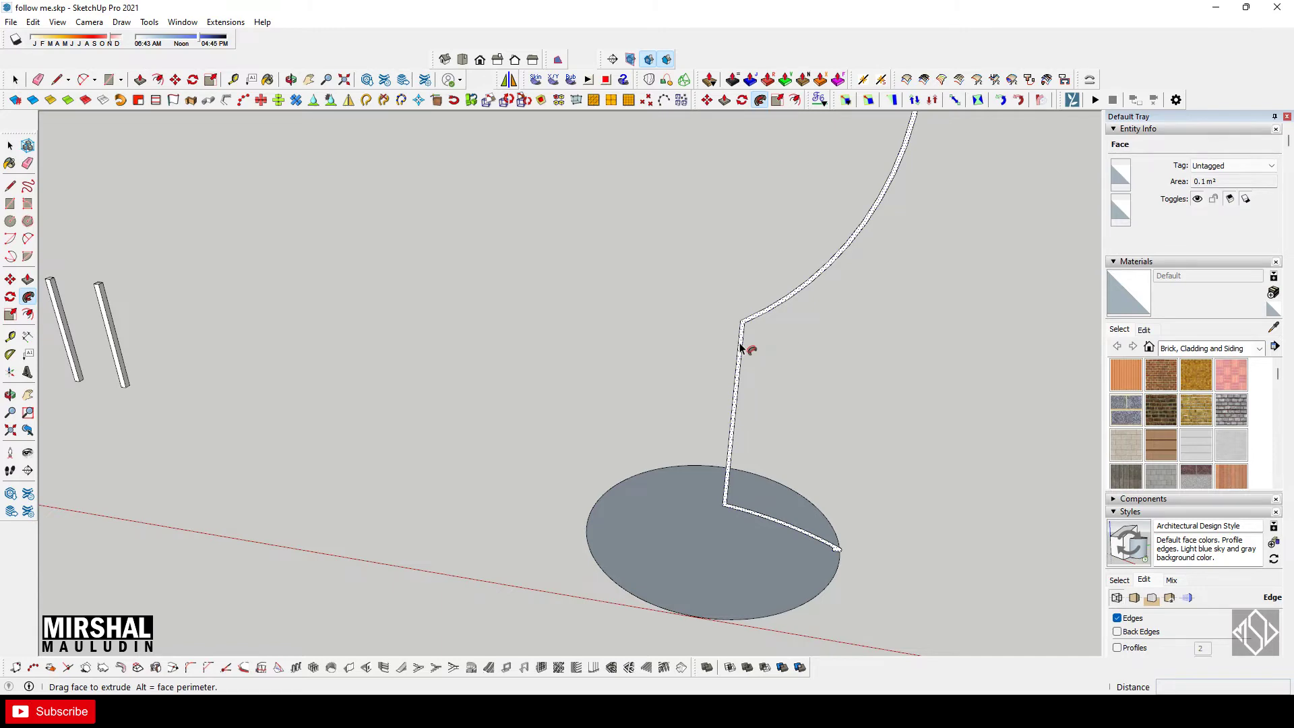
click(739, 348)
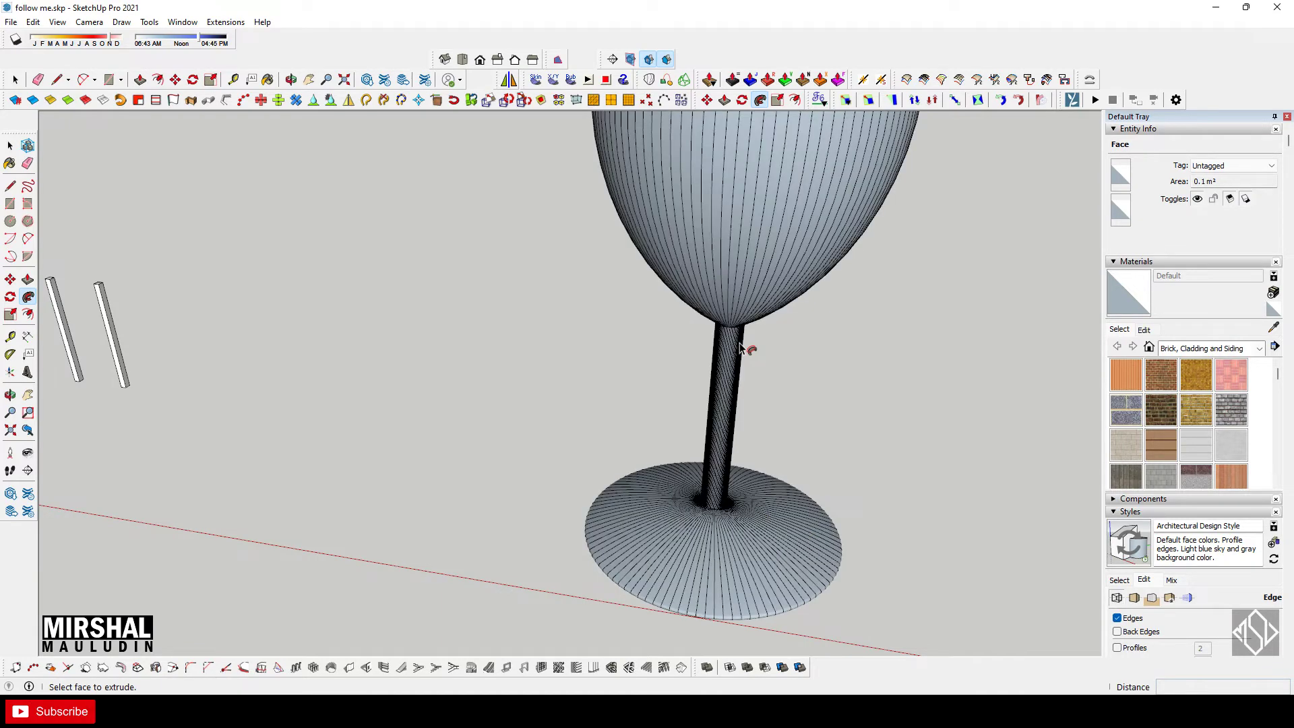
scroll(745, 346, down, 3)
mouse_move(745, 346)
middle_down()
mouse_move(780, 328)
mouse_move(697, 346)
middle_up()
- Soften and smooth the faceted edges of the goblet group
scroll(697, 345, up, 2)
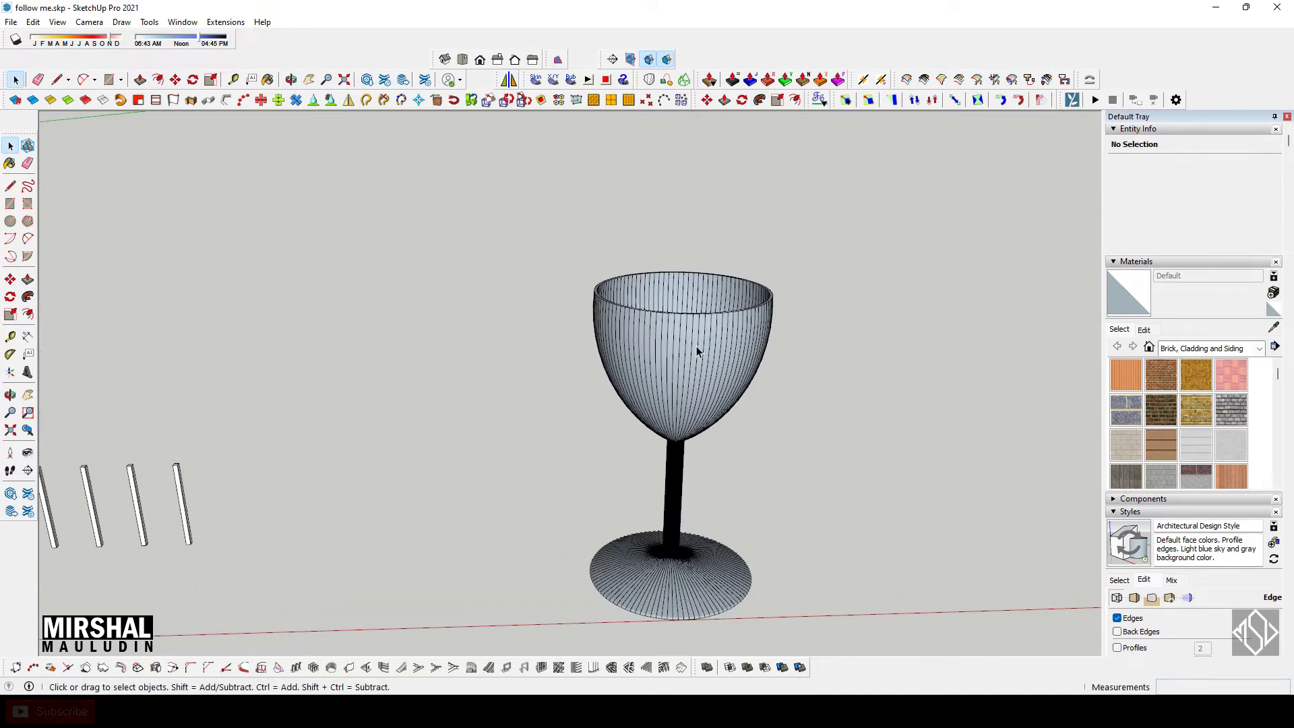
click(696, 341)
right_click(716, 368)
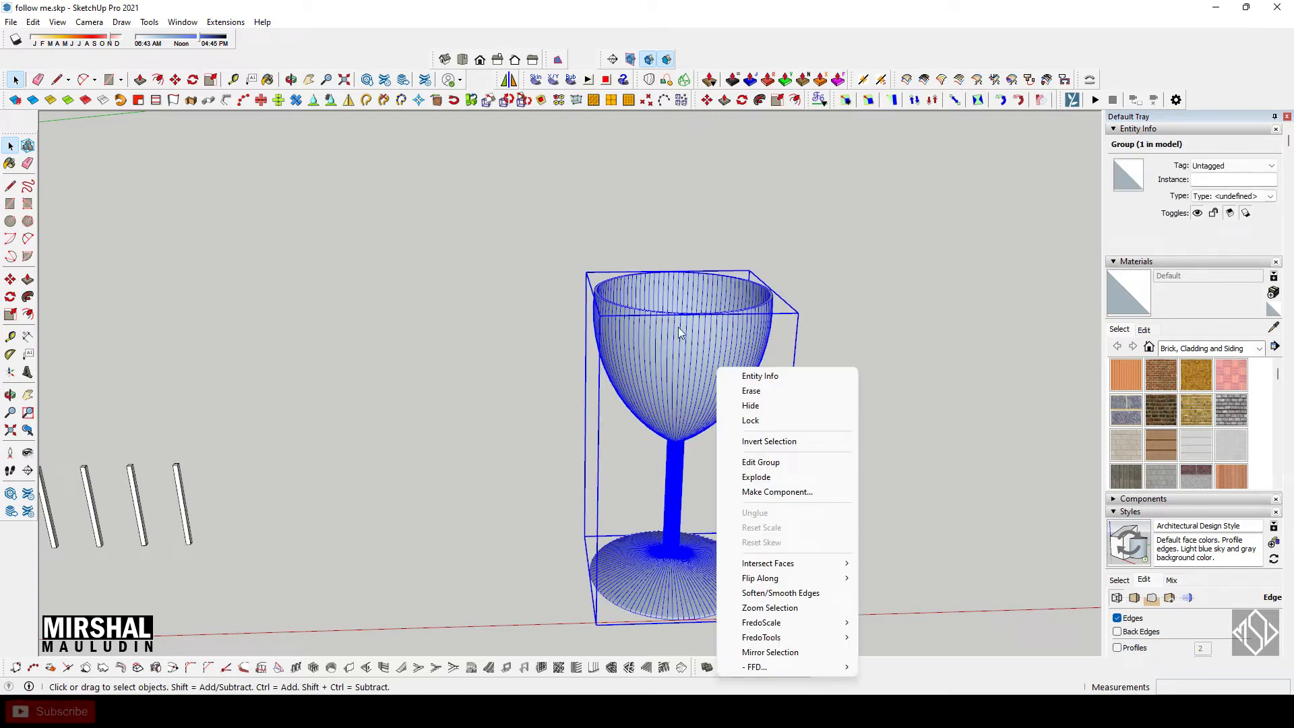
click(780, 593)
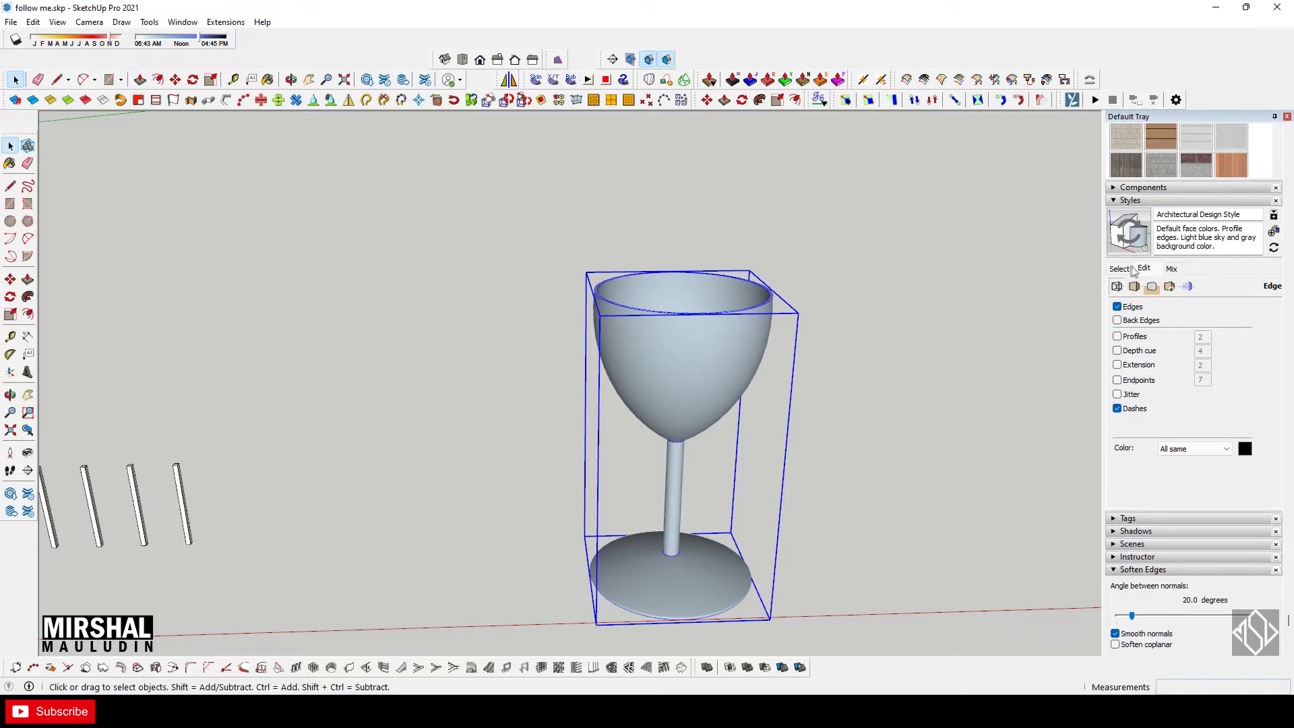
- Paint the goblet with Glass and Mirrors > Translucent Glass Gray
click(1131, 267)
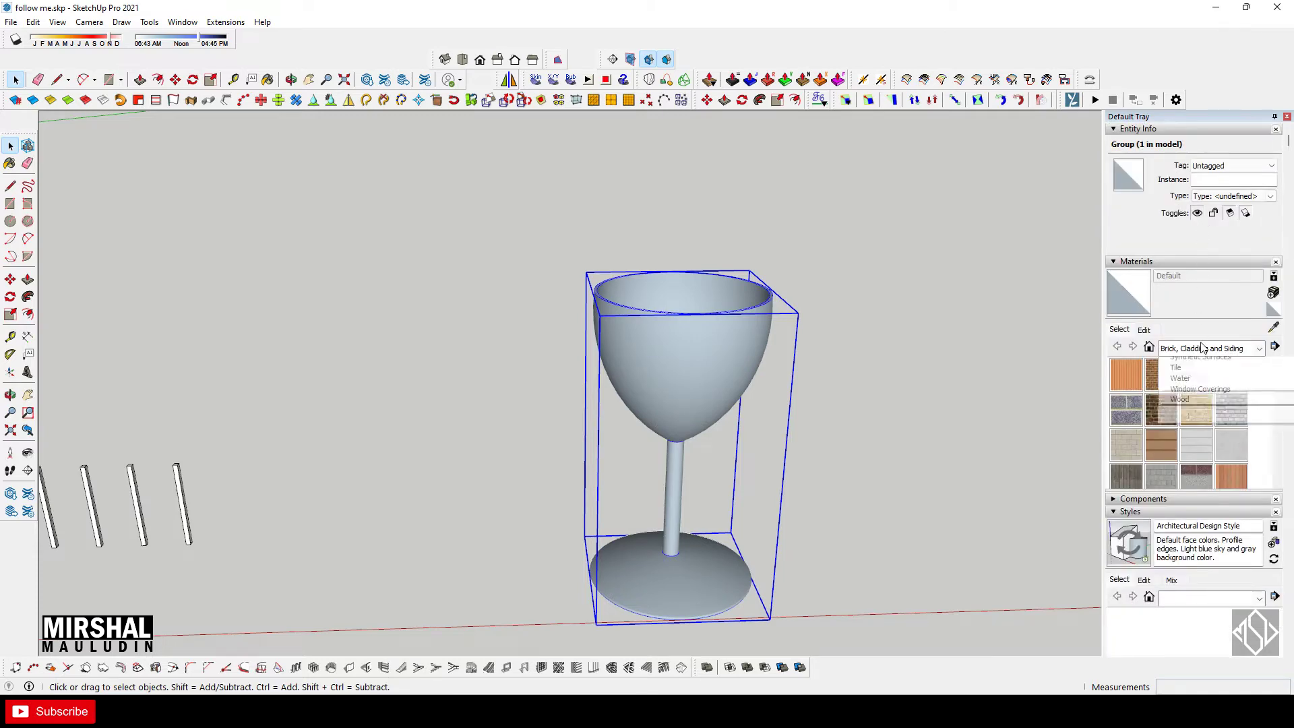
click(1199, 348)
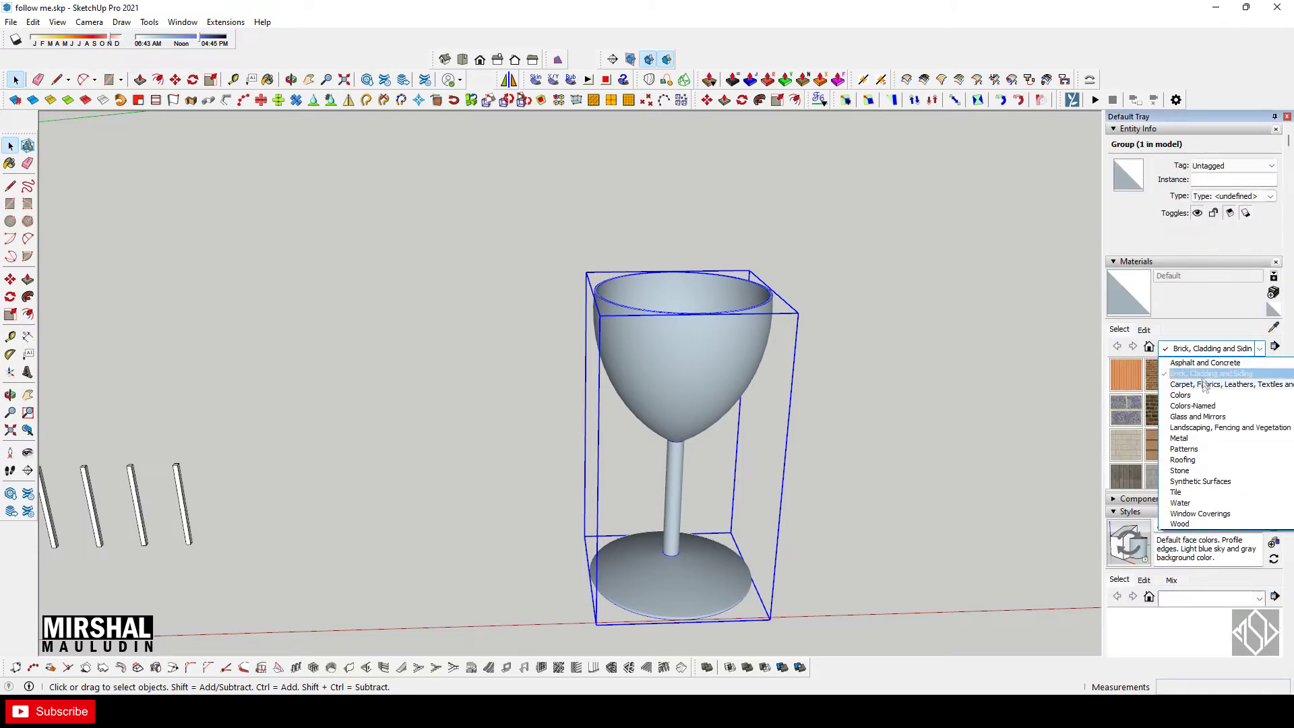
click(1197, 417)
click(1209, 421)
click(707, 346)
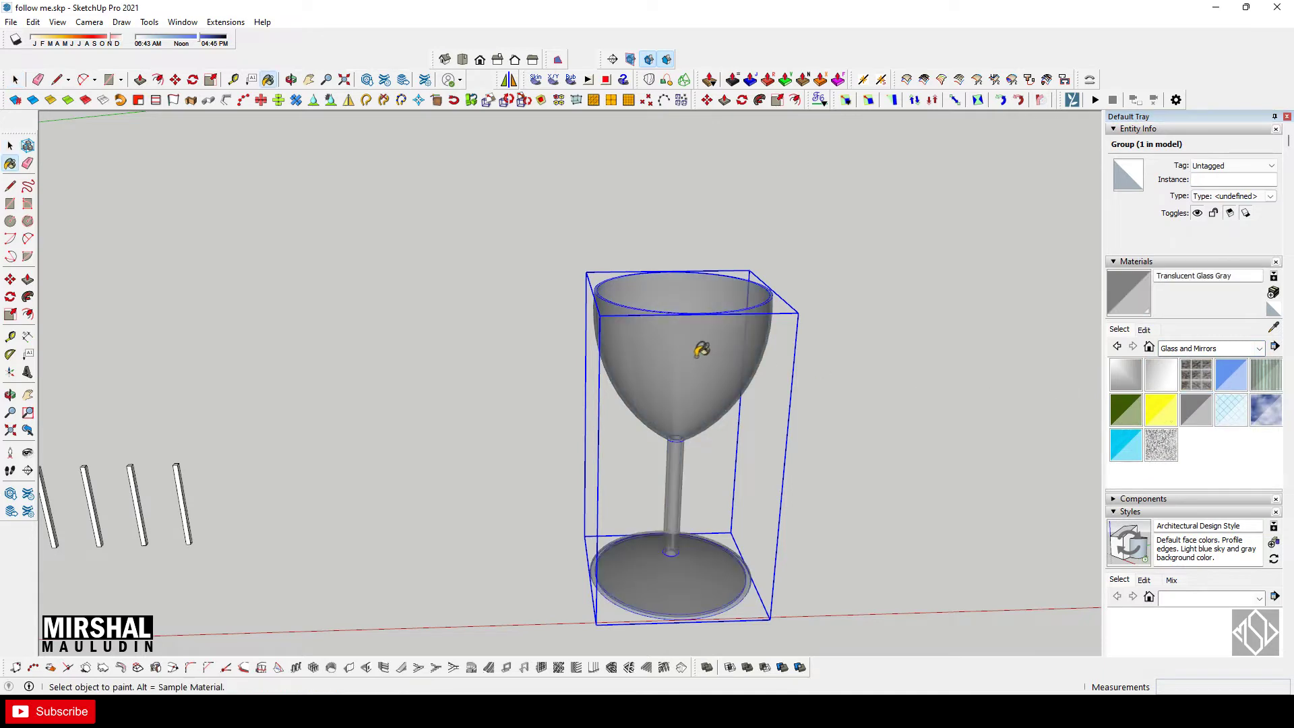
scroll(730, 326, down, 2)
middle_drag(730, 326, 946, 185)
key(space)
click(762, 404)
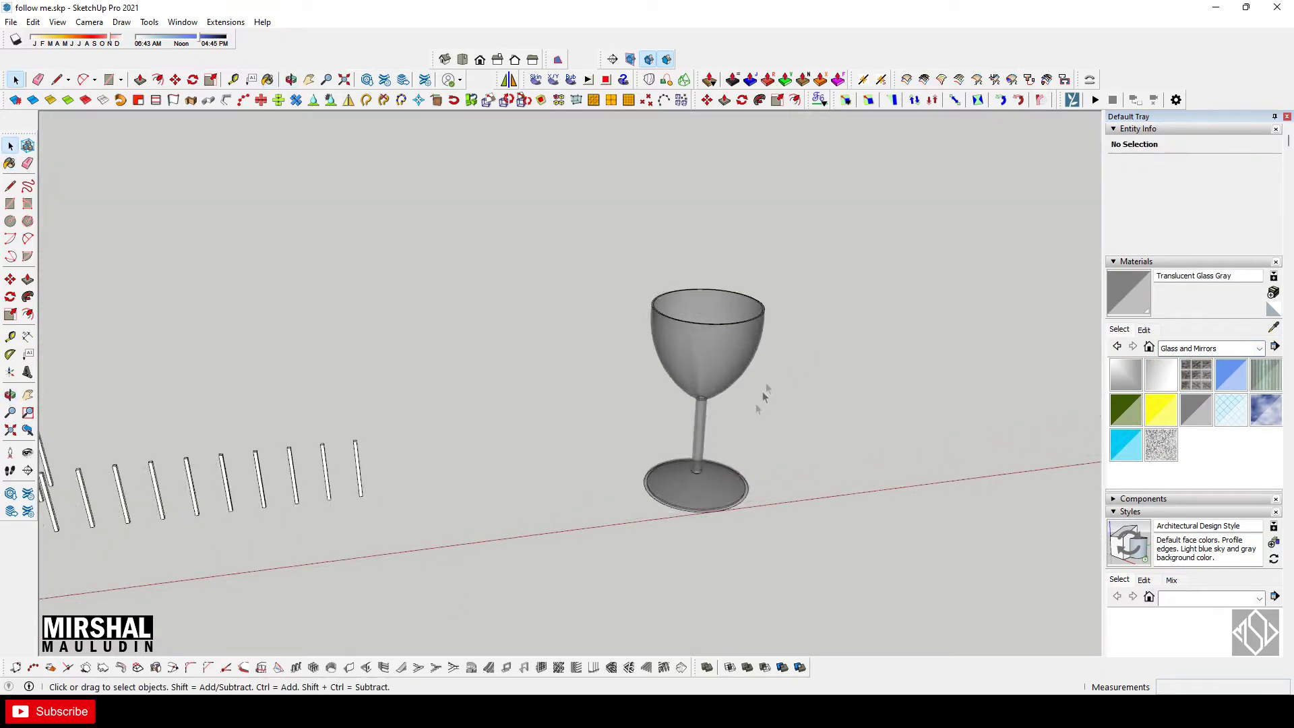
scroll(858, 356, down, 3)
scroll(861, 356, down, 3)
- Orbit to the fence posts and window-select all 24 posts
scroll(555, 382, up, 3)
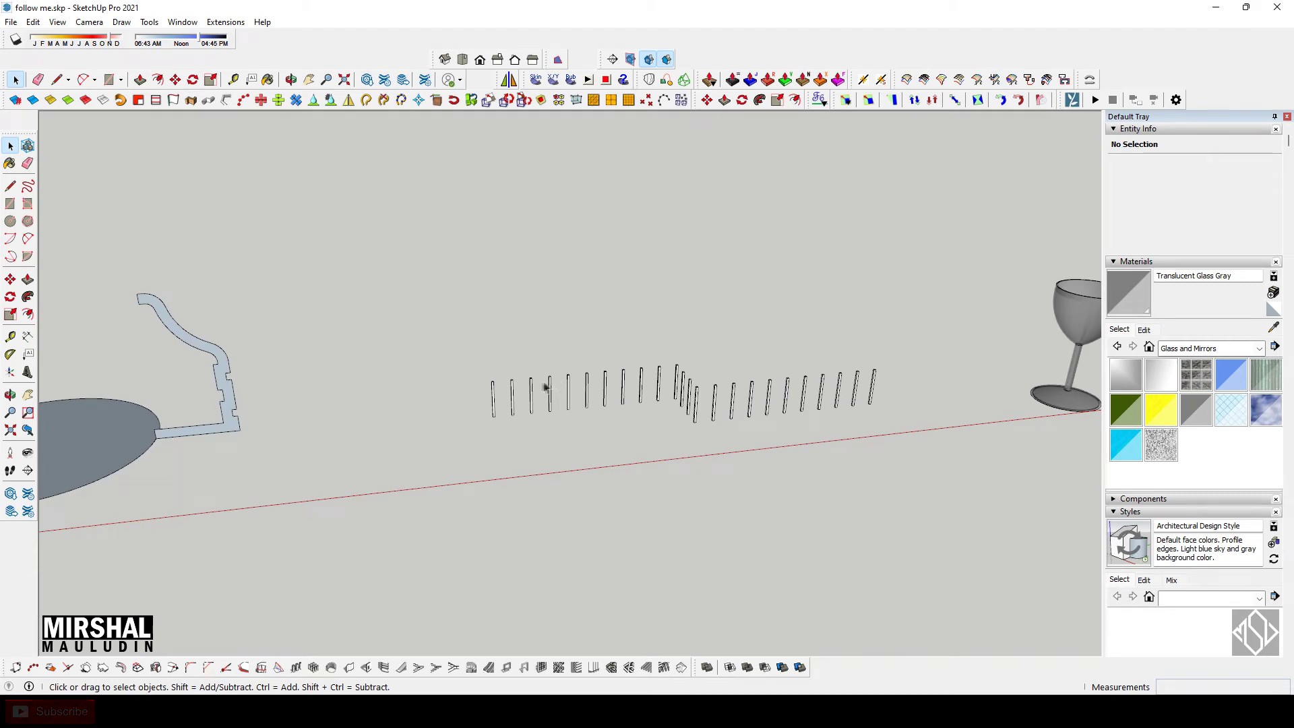
scroll(532, 384, up, 2)
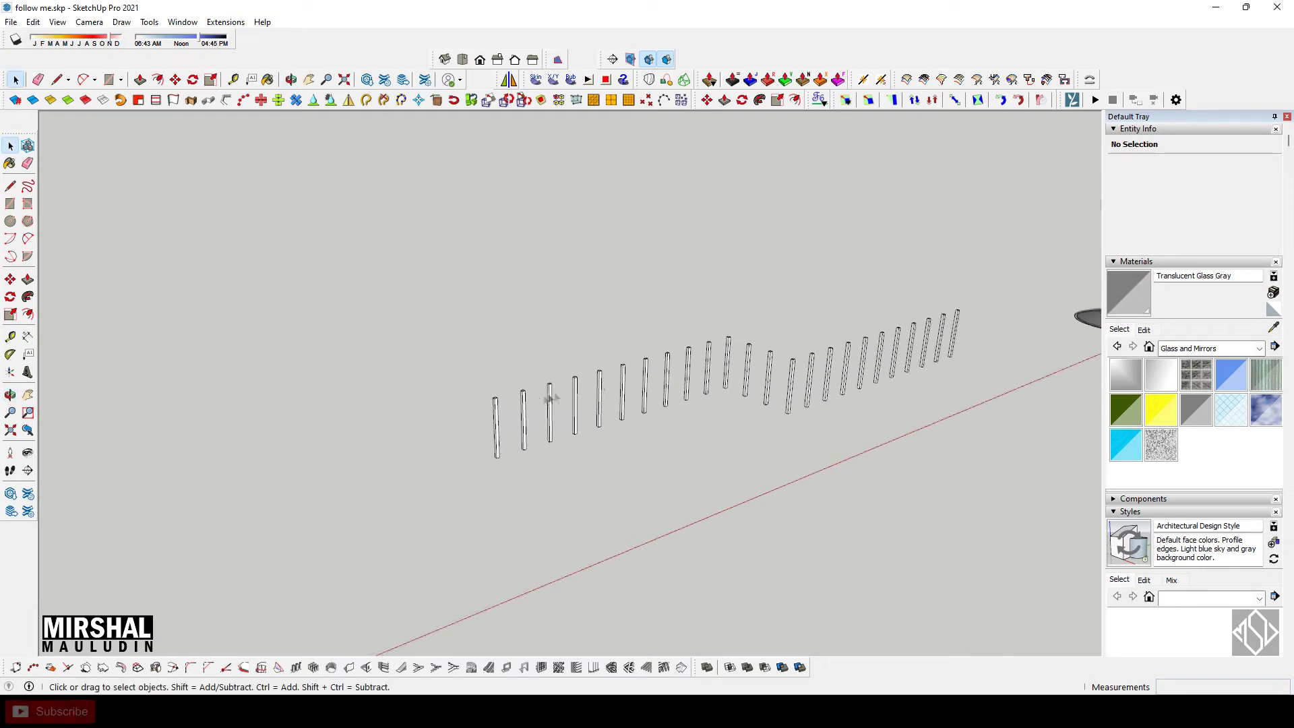
scroll(506, 401, up, 2)
scroll(495, 418, down, 2)
mouse_move(493, 416)
middle_down()
mouse_move(626, 361)
mouse_move(797, 397)
middle_up()
middle_drag(1063, 356, 1061, 370)
drag(1067, 316, 329, 496)
- Zoom in on the front post and start a circle on its top
mouse_move(427, 438)
middle_down()
mouse_move(497, 476)
mouse_move(462, 402)
mouse_move(589, 364)
middle_up()
scroll(462, 404, up, 3)
scroll(567, 364, up, 3)
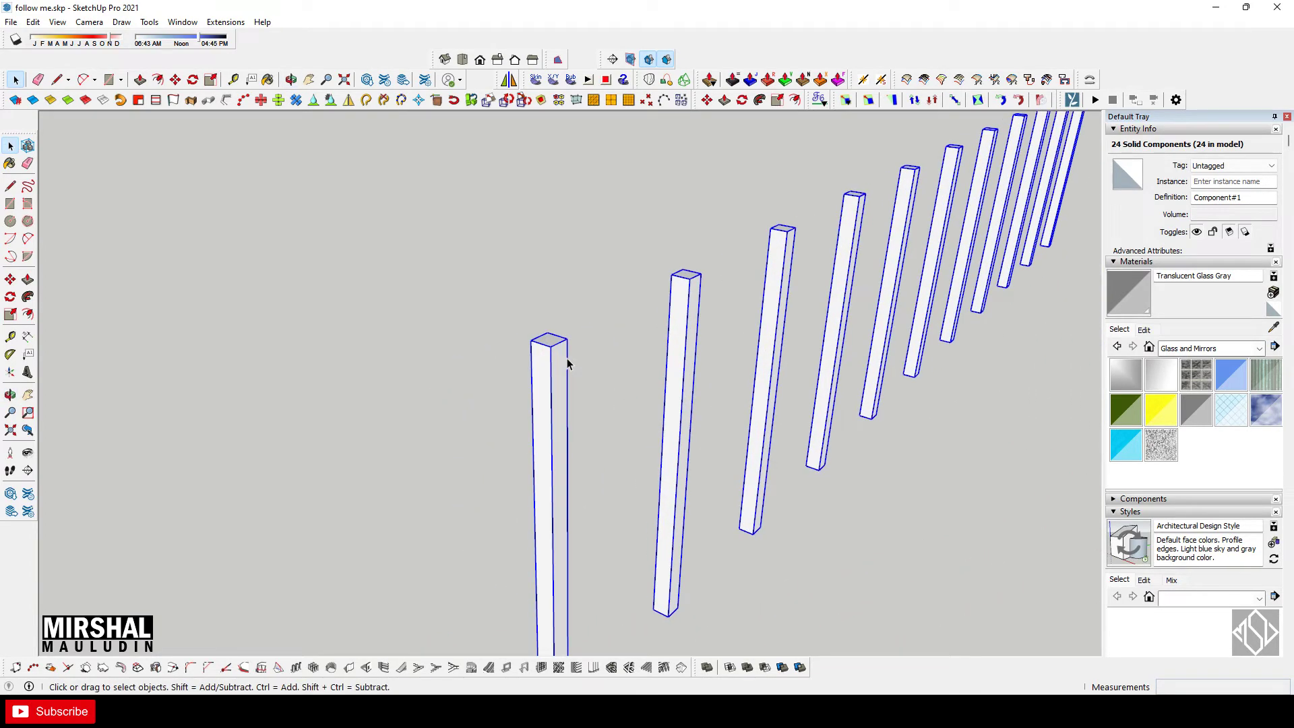
key(c)
scroll(549, 342, up, 1)
scroll(543, 343, up, 1)
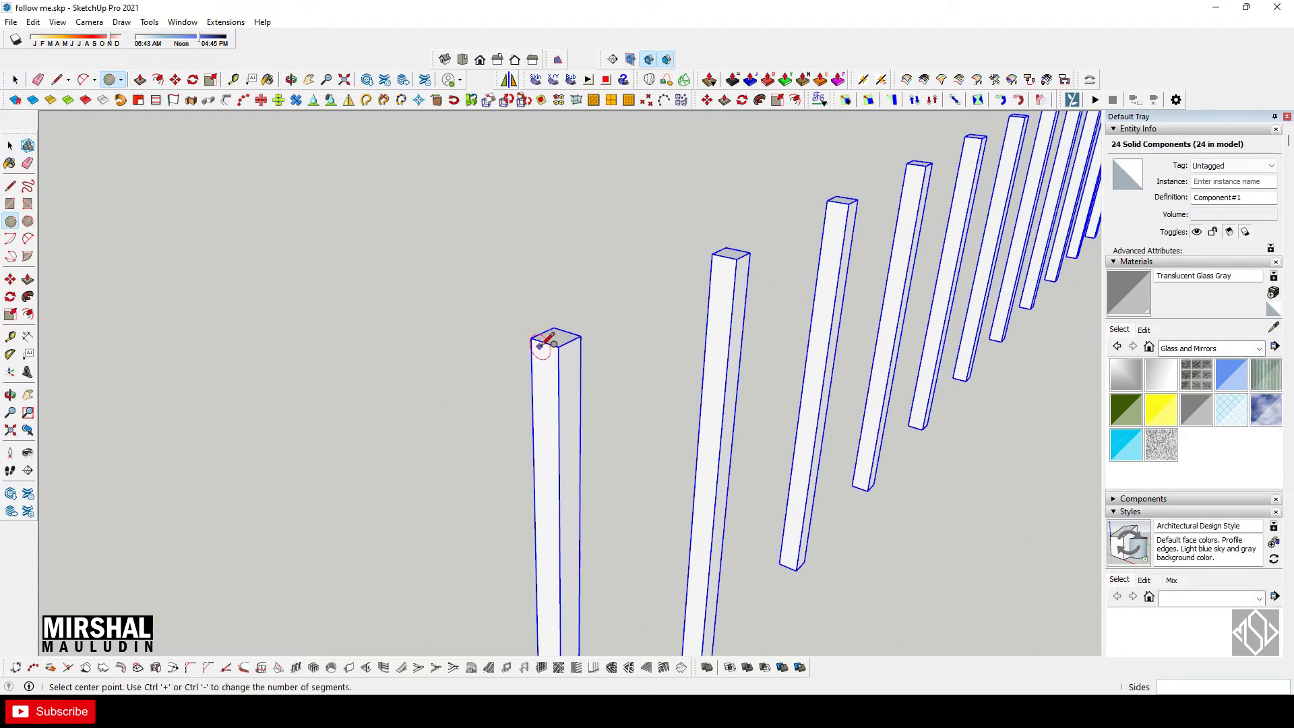
- Finish the 61 mm-radius circle and move it up onto the front post's top
click(557, 298)
mouse_move(558, 297)
middle_down()
mouse_move(595, 327)
mouse_move(558, 225)
mouse_move(583, 320)
middle_up()
key(space)
double_click(577, 327)
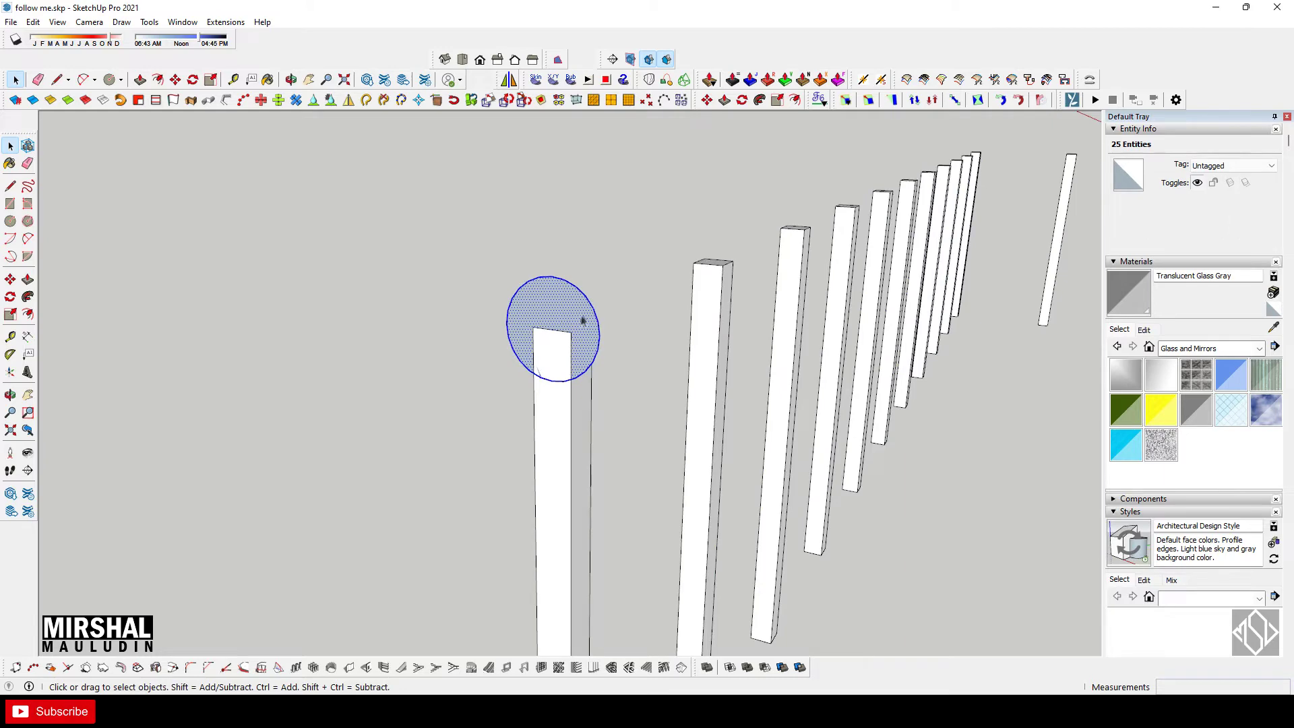
key(m)
scroll(559, 374, up, 1)
scroll(565, 370, up, 1)
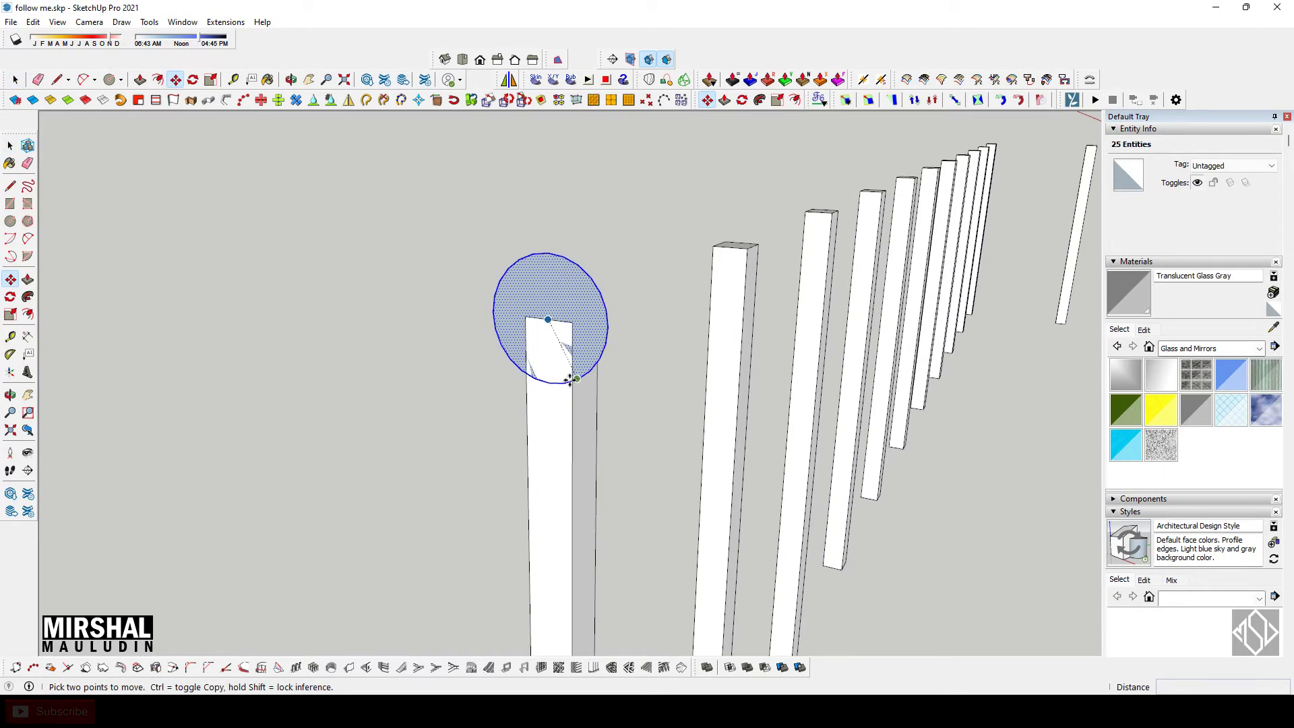
scroll(570, 374, up, 2)
scroll(576, 381, up, 1)
click(576, 380)
click(576, 276)
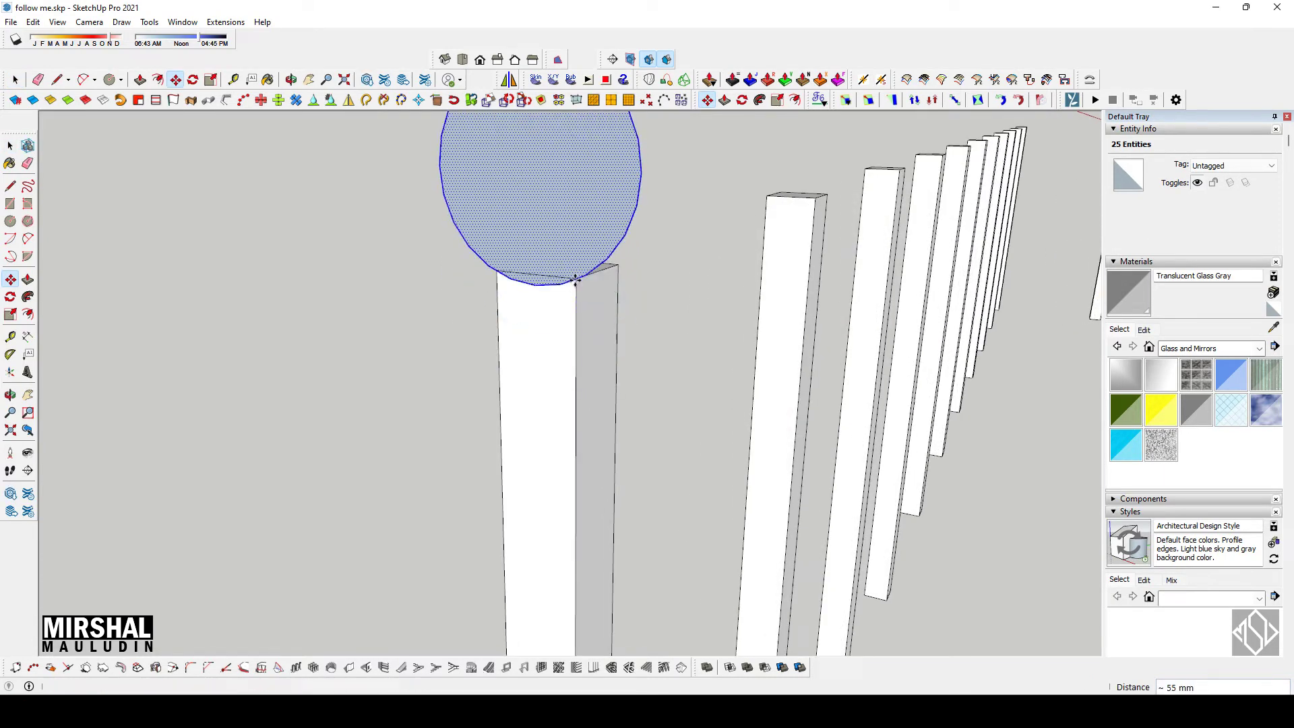
- Make the circle its own group and open the group for editing
key(space)
scroll(580, 278, down, 2)
scroll(593, 278, down, 1)
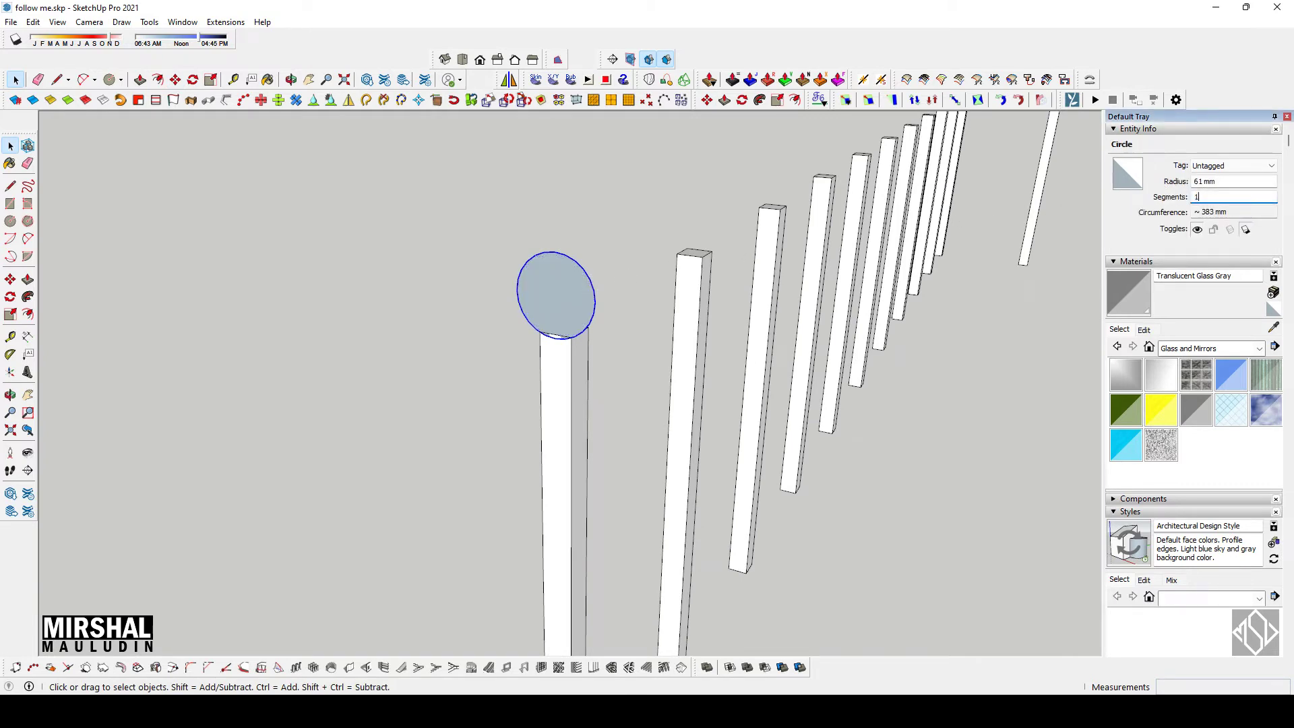
double_click(560, 269)
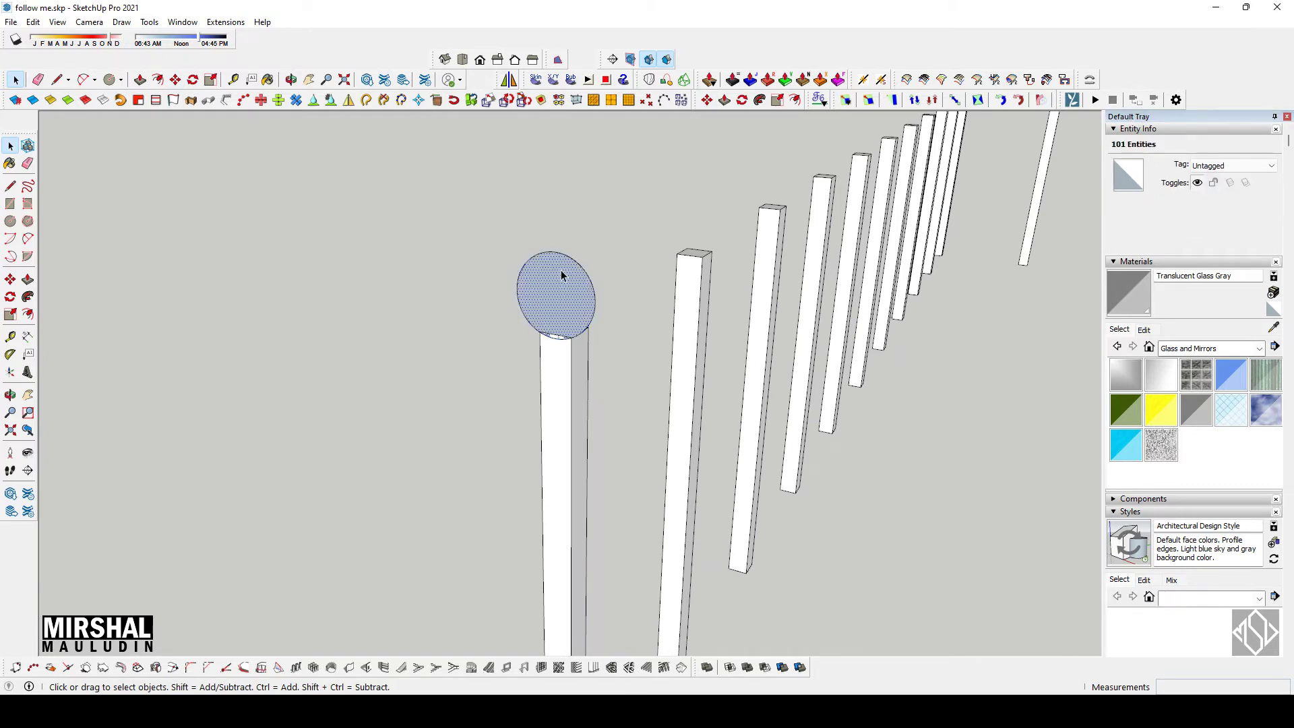
right_click(561, 270)
click(621, 389)
double_click(579, 300)
scroll(569, 337, up, 2)
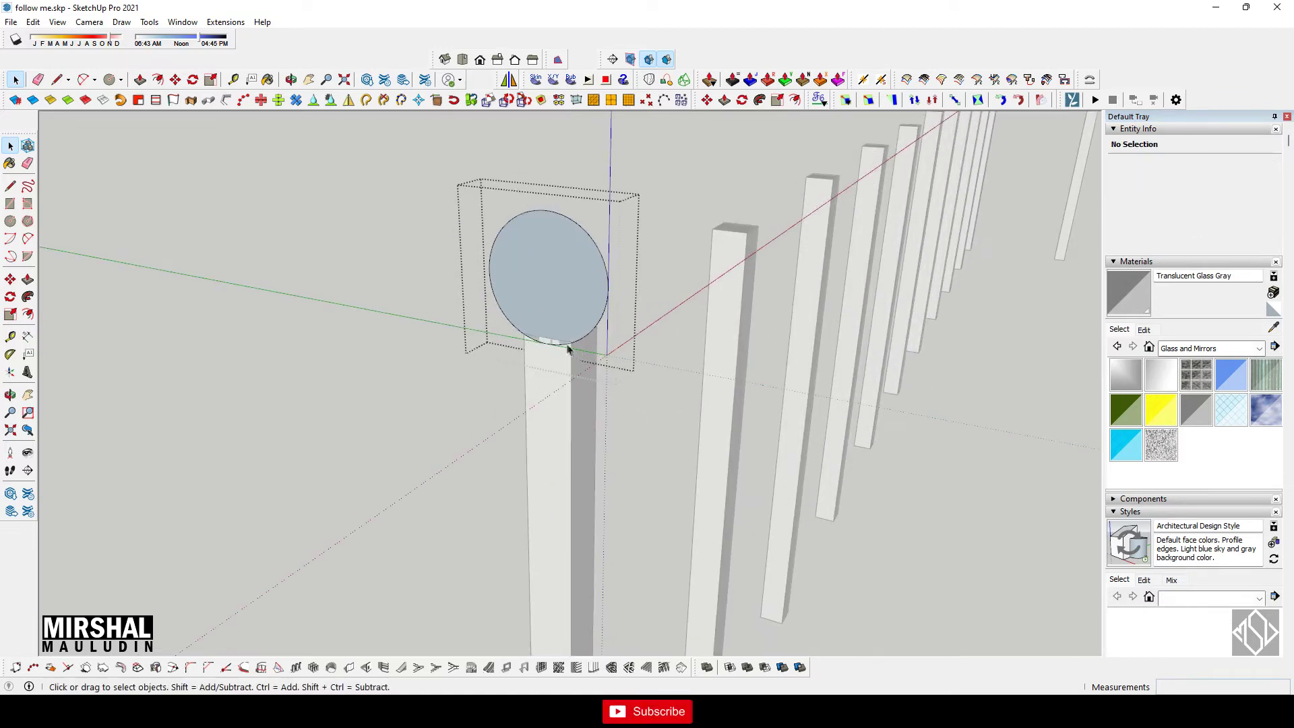
- Draw the handrail path as line edges along the post tops from the circle
key(l)
click(571, 342)
scroll(566, 350, down, 2)
scroll(525, 390, down, 2)
scroll(515, 411, down, 2)
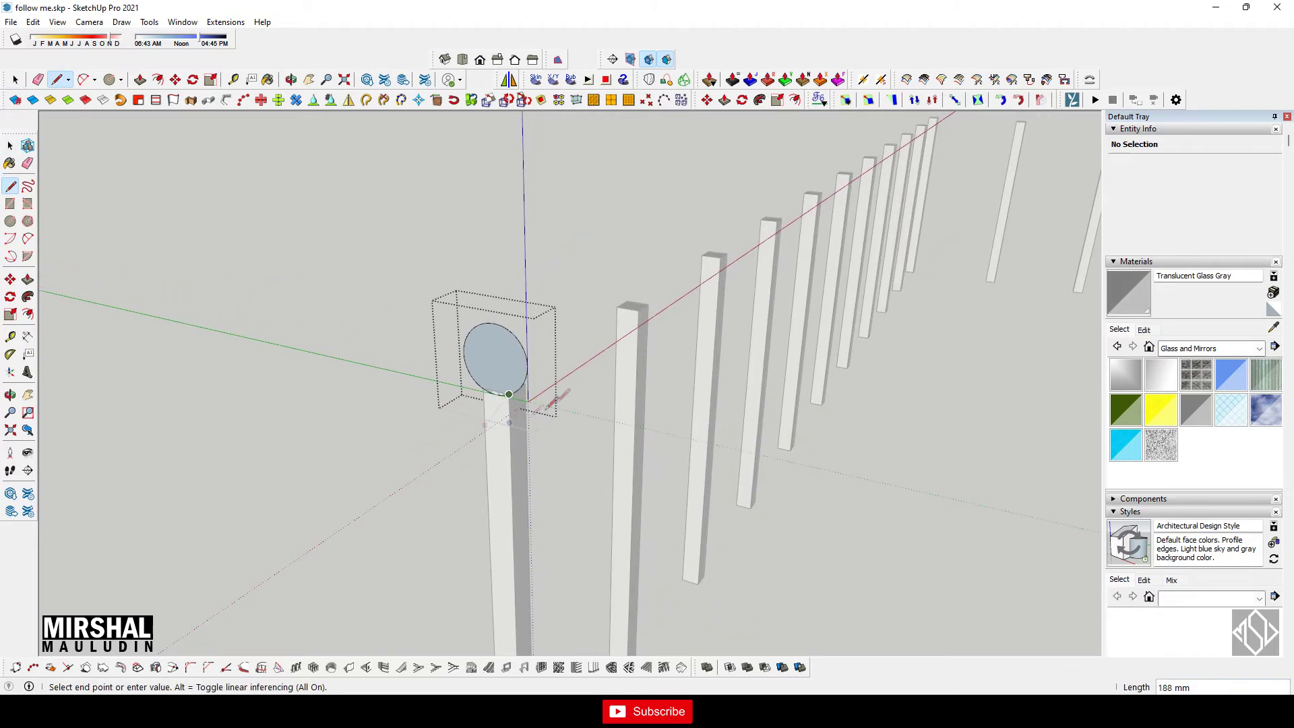
middle_drag(515, 411, 569, 397)
scroll(569, 398, down, 3)
scroll(805, 293, up, 3)
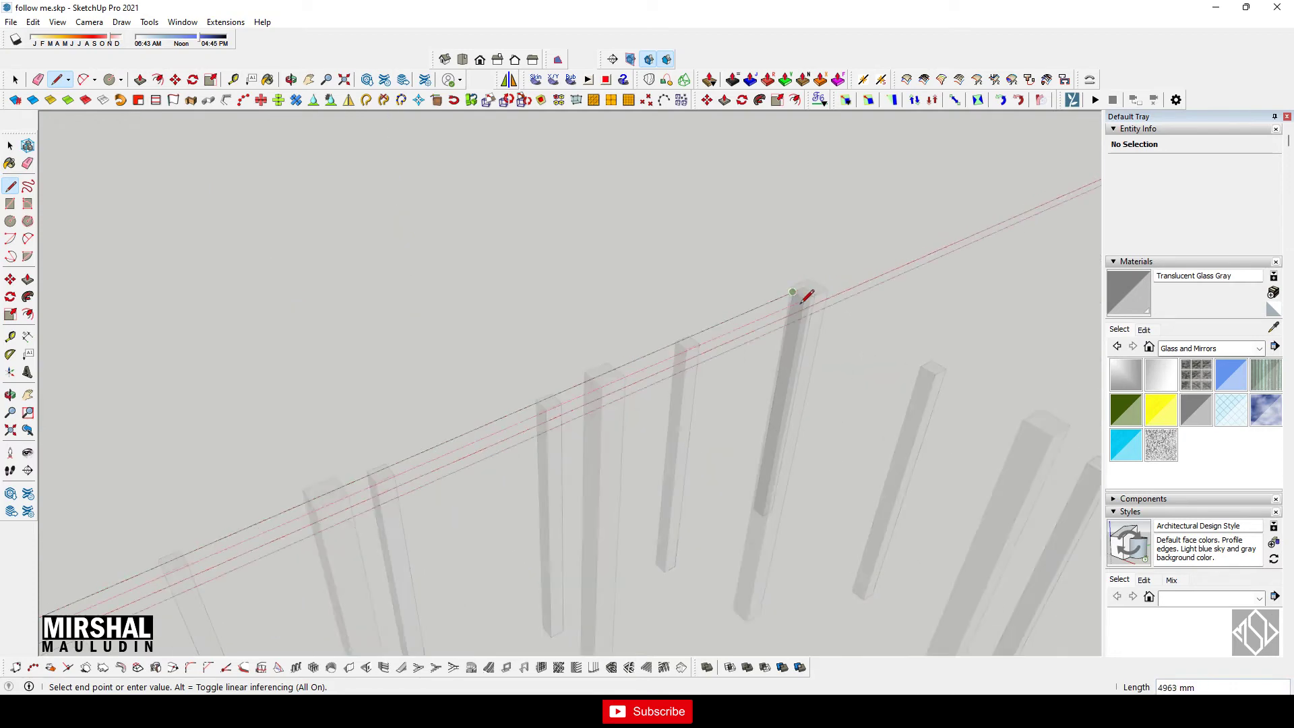
scroll(812, 291, down, 1)
scroll(642, 431, down, 2)
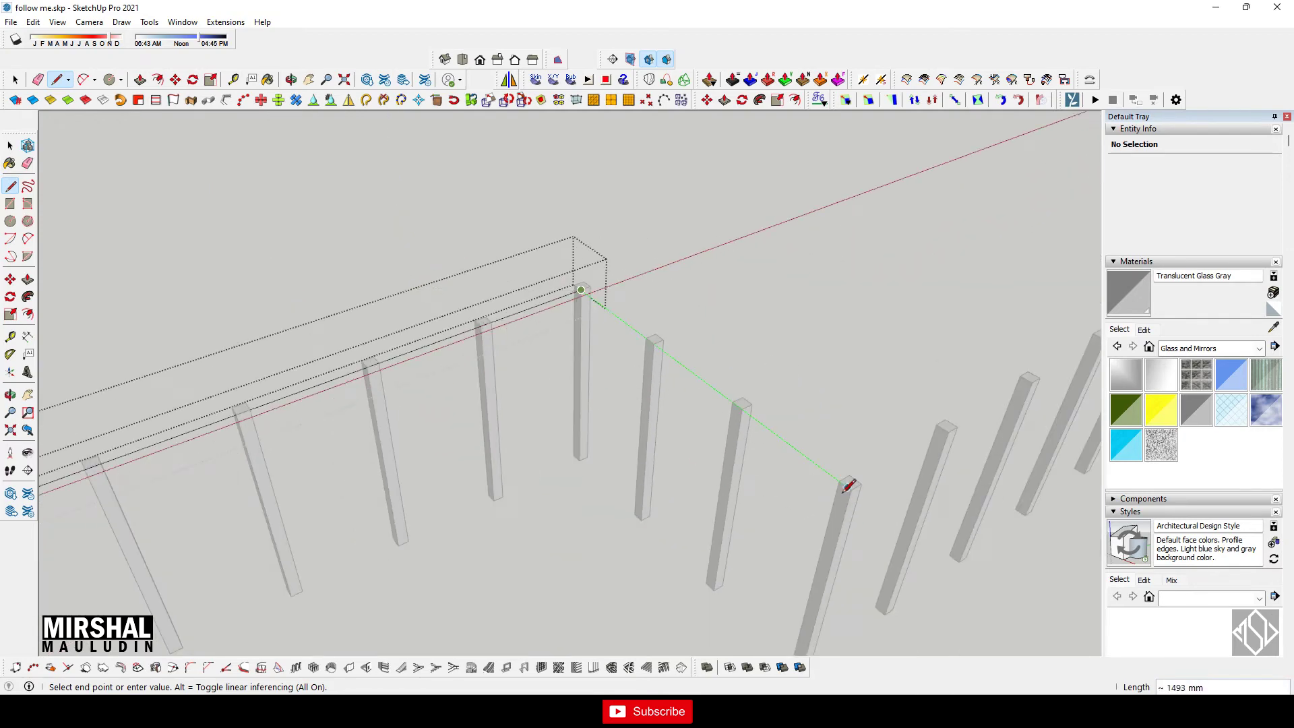
scroll(341, 440, down, 2)
scroll(357, 462, down, 2)
scroll(631, 373, down, 1)
scroll(631, 373, up, 2)
scroll(629, 384, up, 2)
scroll(641, 362, up, 2)
scroll(630, 355, down, 1)
key(space)
- Follow Me the circle along the three 11550 mm path edges into a round handrail
scroll(819, 345, down, 2)
scroll(467, 454, down, 2)
scroll(801, 328, up, 1)
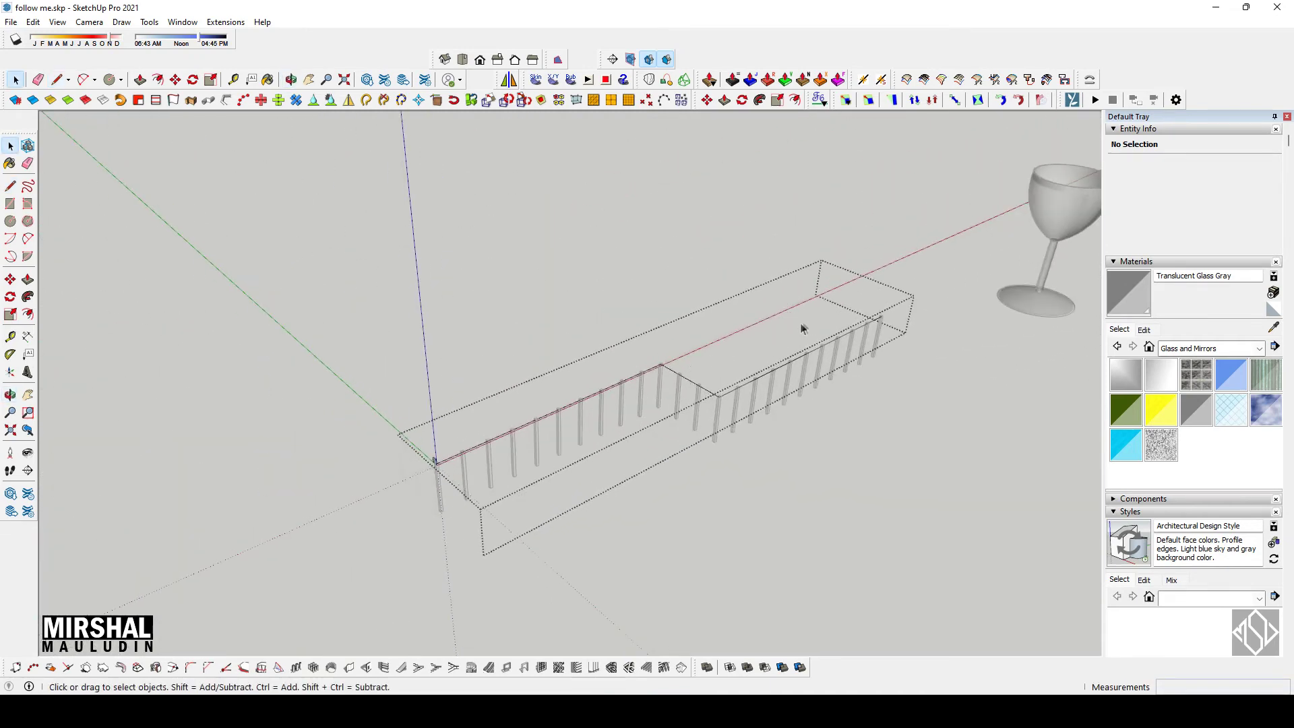
mouse_move(715, 404)
middle_down()
mouse_move(728, 358)
mouse_move(797, 305)
middle_up()
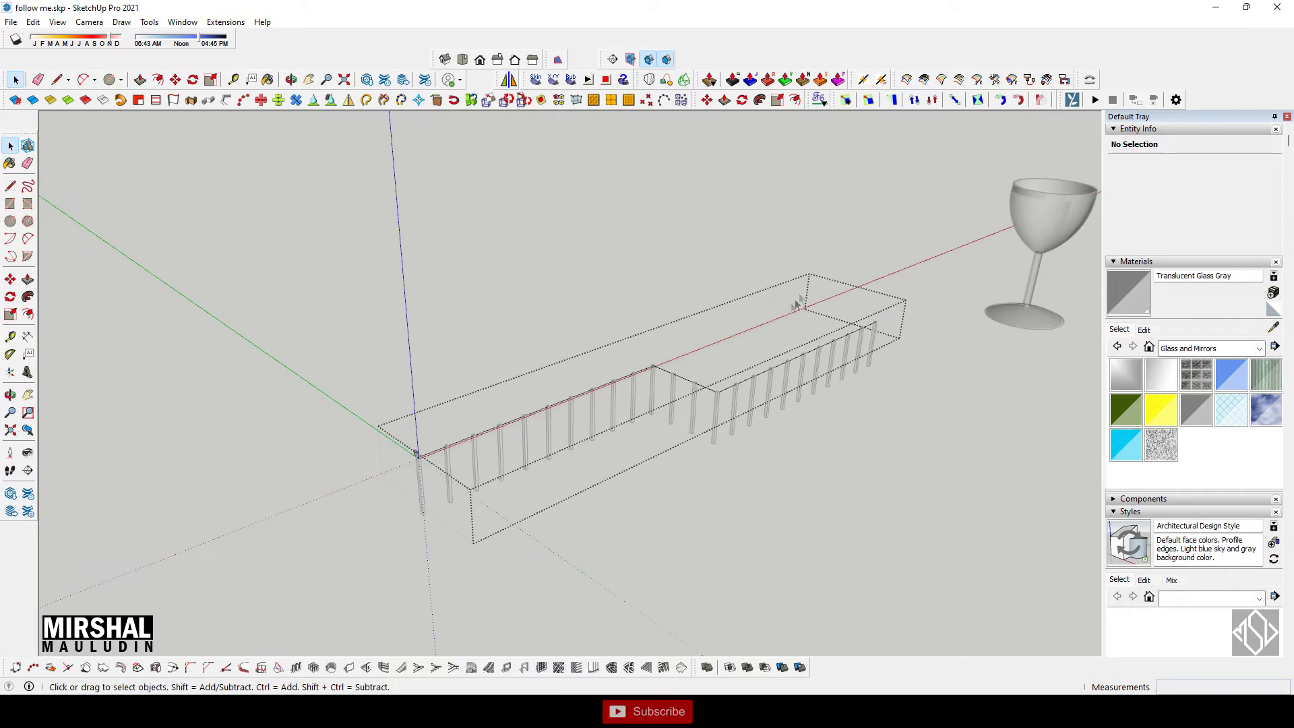
drag(574, 464, 573, 464)
scroll(397, 471, up, 3)
scroll(350, 433, up, 2)
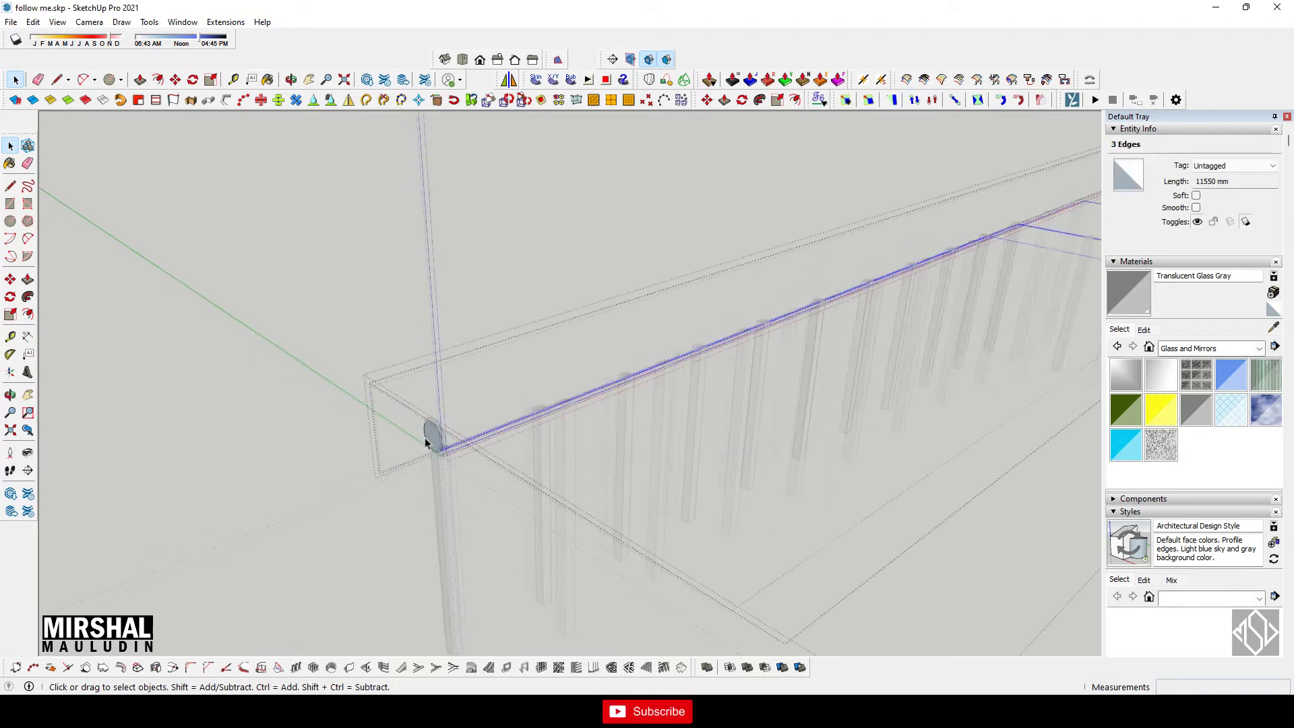
scroll(283, 405, up, 2)
click(28, 296)
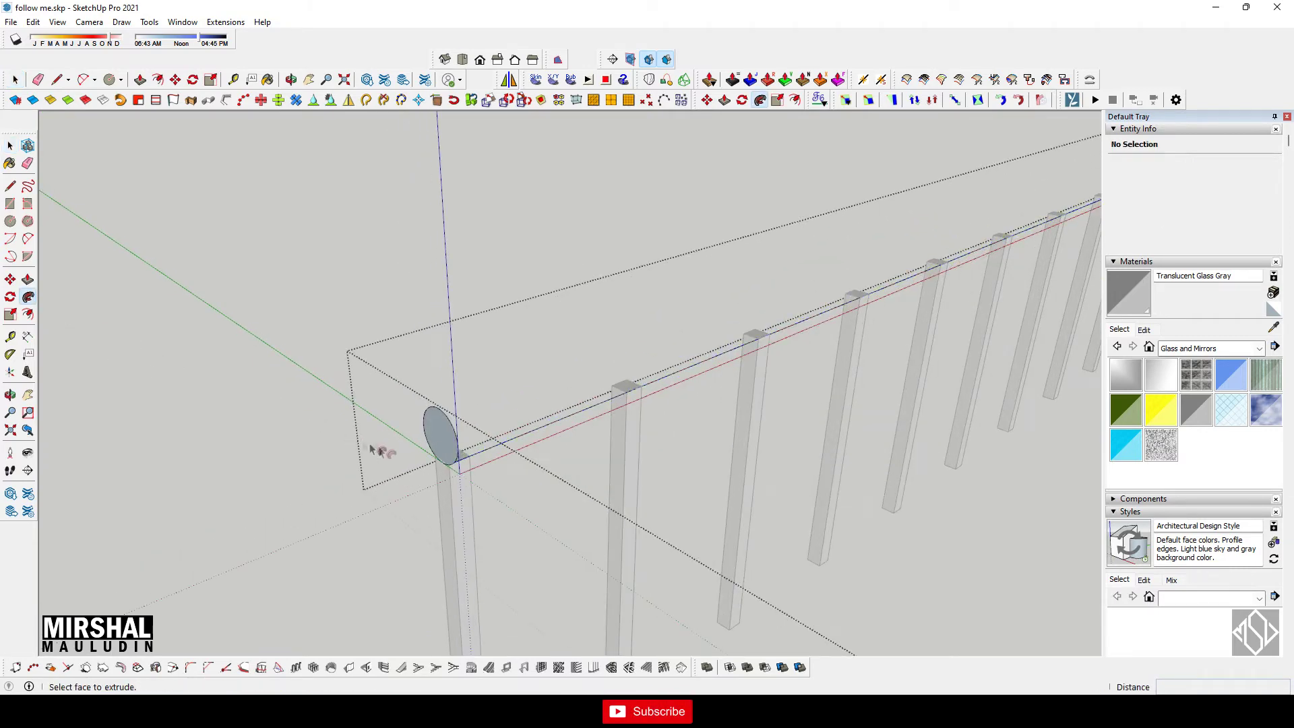
click(453, 453)
scroll(313, 428, down, 3)
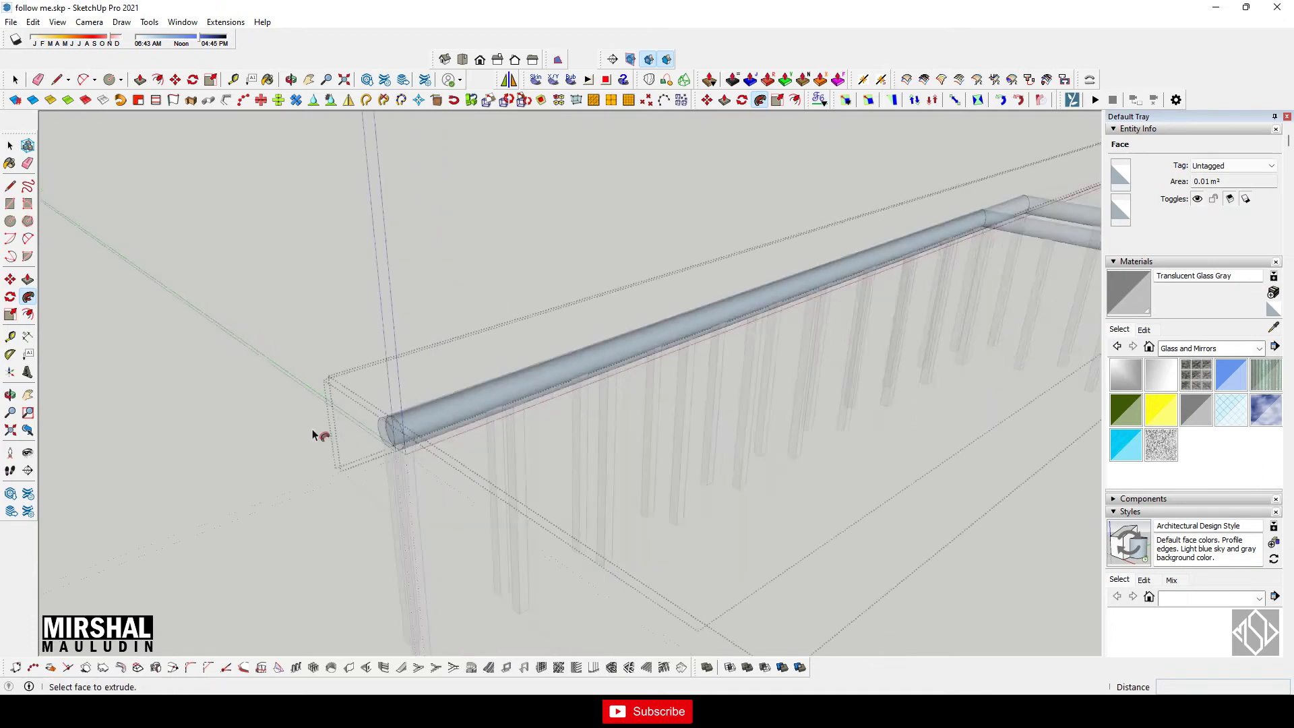
scroll(310, 438, down, 3)
key(space)
mouse_move(645, 388)
middle_down()
mouse_move(710, 423)
mouse_move(613, 292)
mouse_move(579, 388)
mouse_move(549, 377)
middle_up()
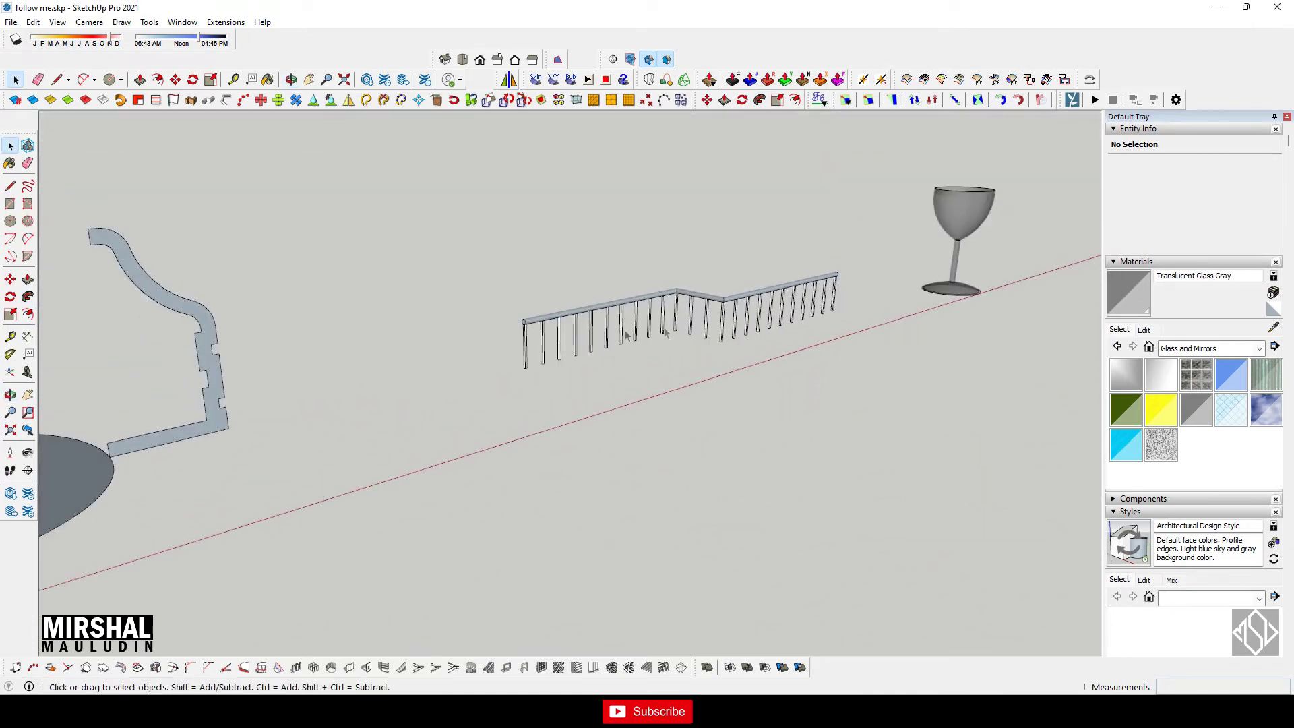
scroll(548, 378, up, 5)
key(r)
scroll(547, 384, down, 1)
scroll(546, 391, down, 2)
scroll(547, 385, up, 3)
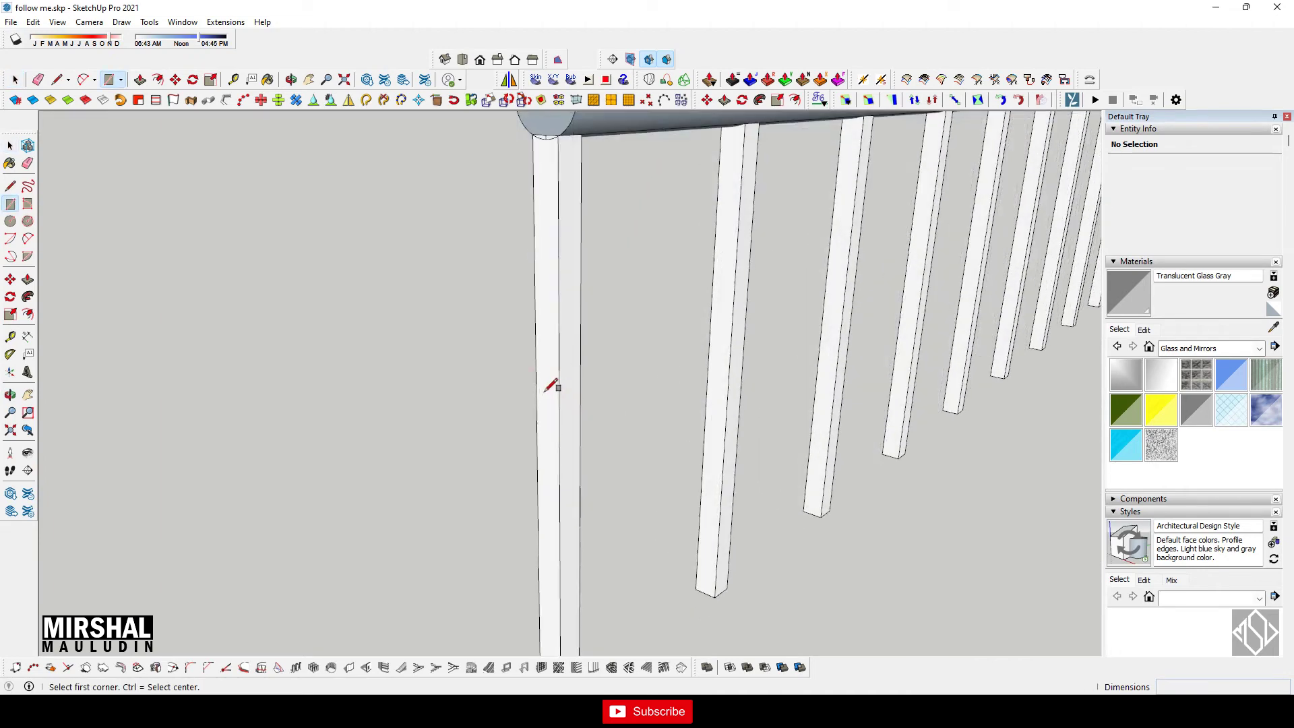
- Draw a small square rectangle as the rail profile
scroll(546, 384, up, 2)
click(541, 391)
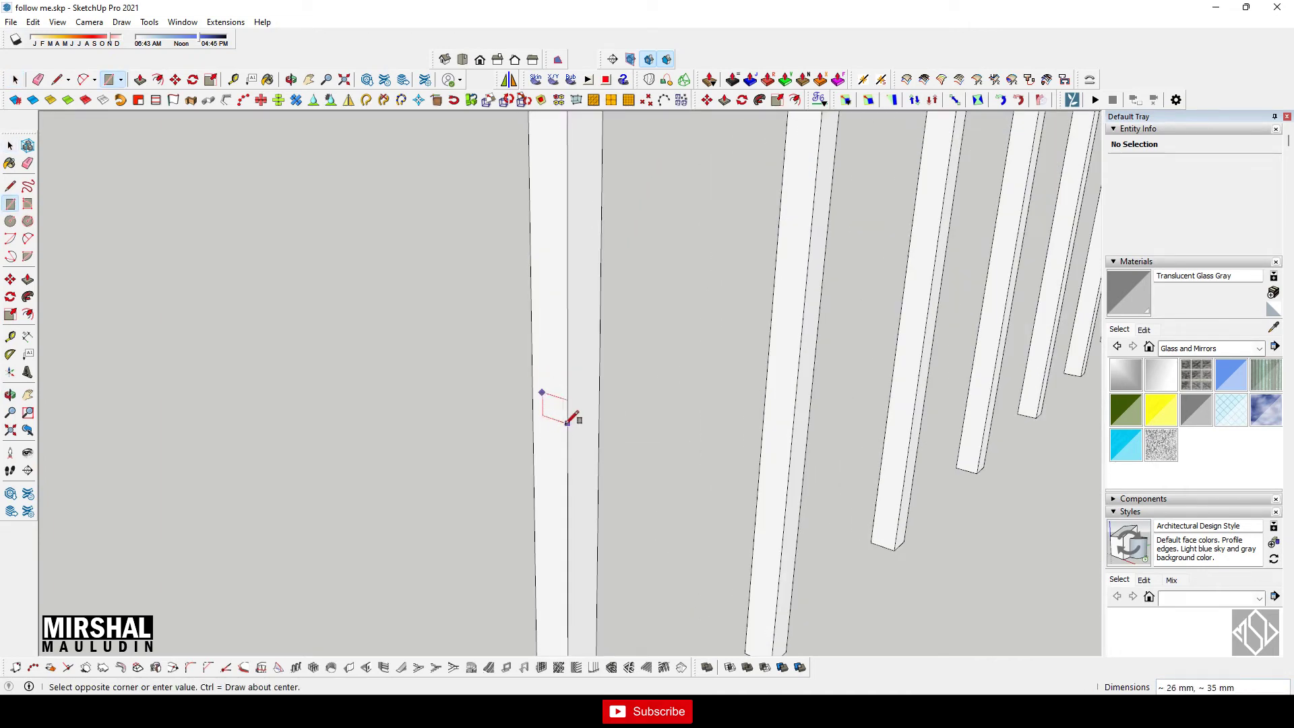
click(568, 424)
key(space)
right_click(552, 412)
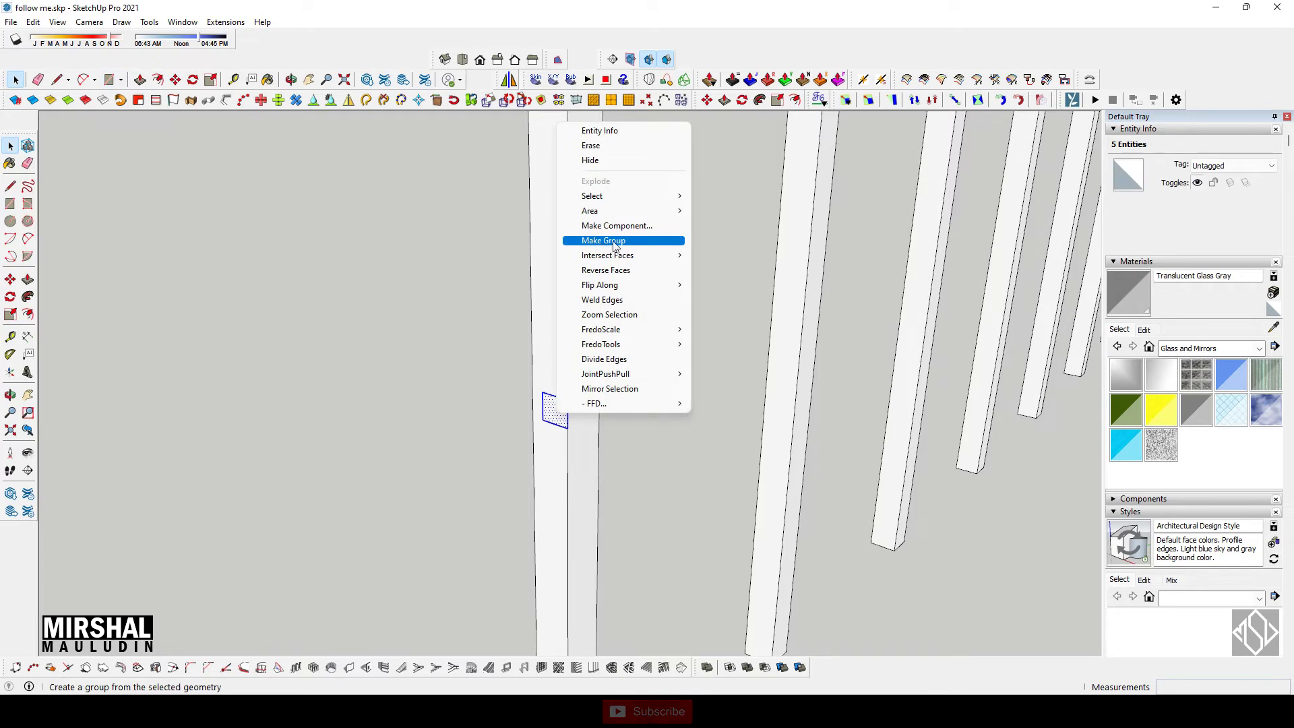
key(Escape)
- Move the square profile down to the bottom of the end post
key(m)
click(549, 411)
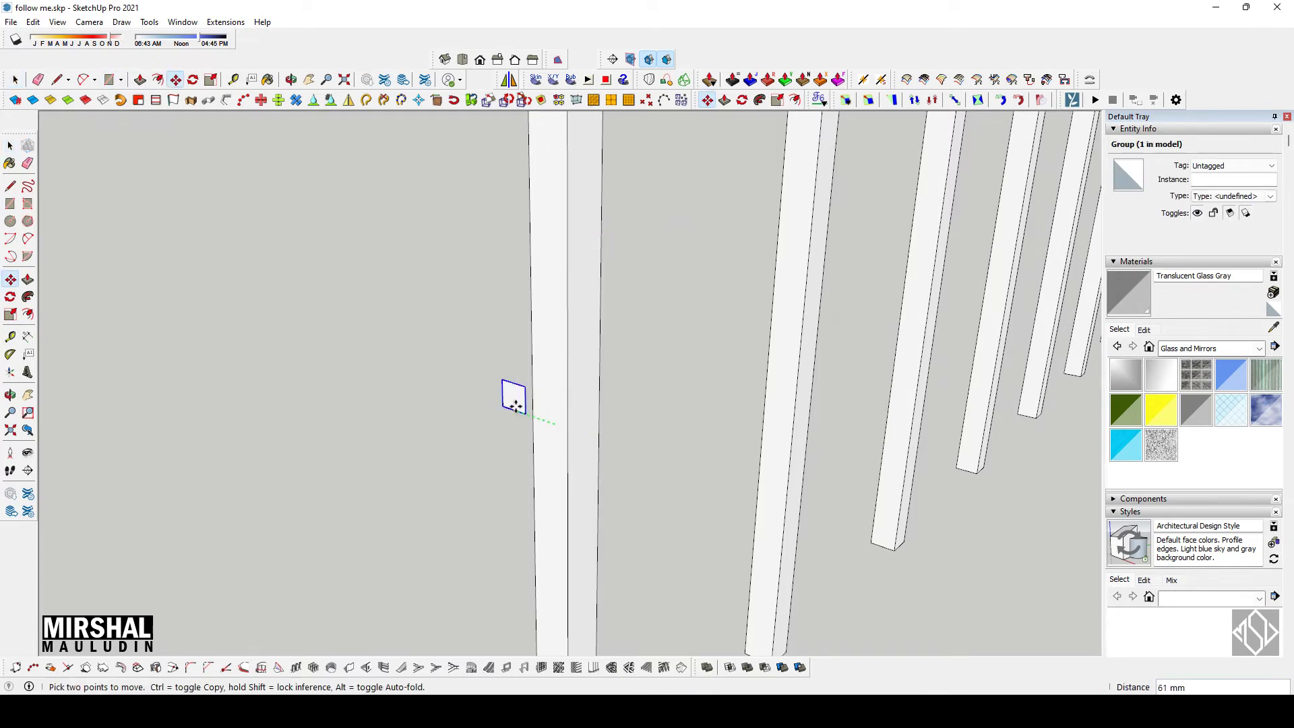
scroll(505, 350, down, 8)
scroll(519, 358, up, 2)
scroll(524, 364, up, 3)
scroll(523, 369, up, 2)
click(522, 371)
scroll(522, 372, down, 5)
scroll(522, 196, up, 3)
scroll(523, 202, up, 2)
- Reposition the profile against the post's base and open its group for editing
click(521, 200)
scroll(485, 199, down, 2)
scroll(491, 462, down, 3)
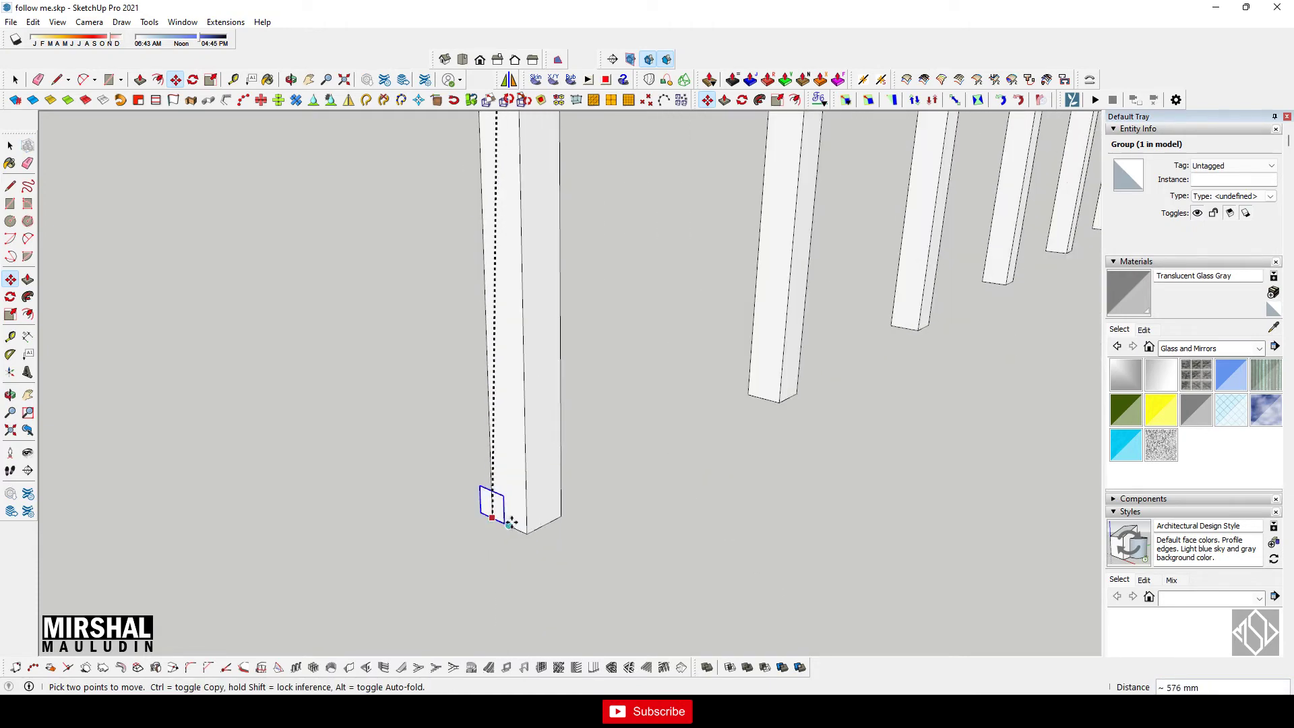
scroll(513, 320, up, 3)
scroll(513, 321, down, 3)
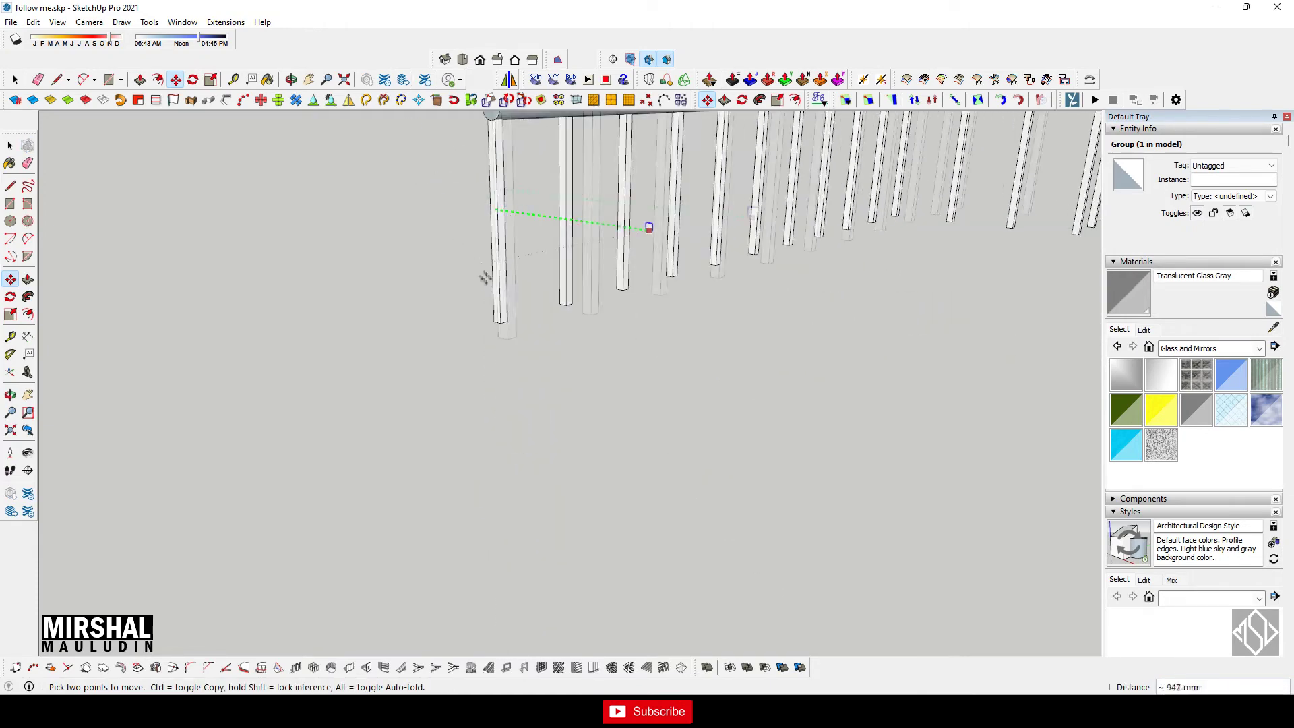
scroll(499, 316, up, 3)
click(519, 397)
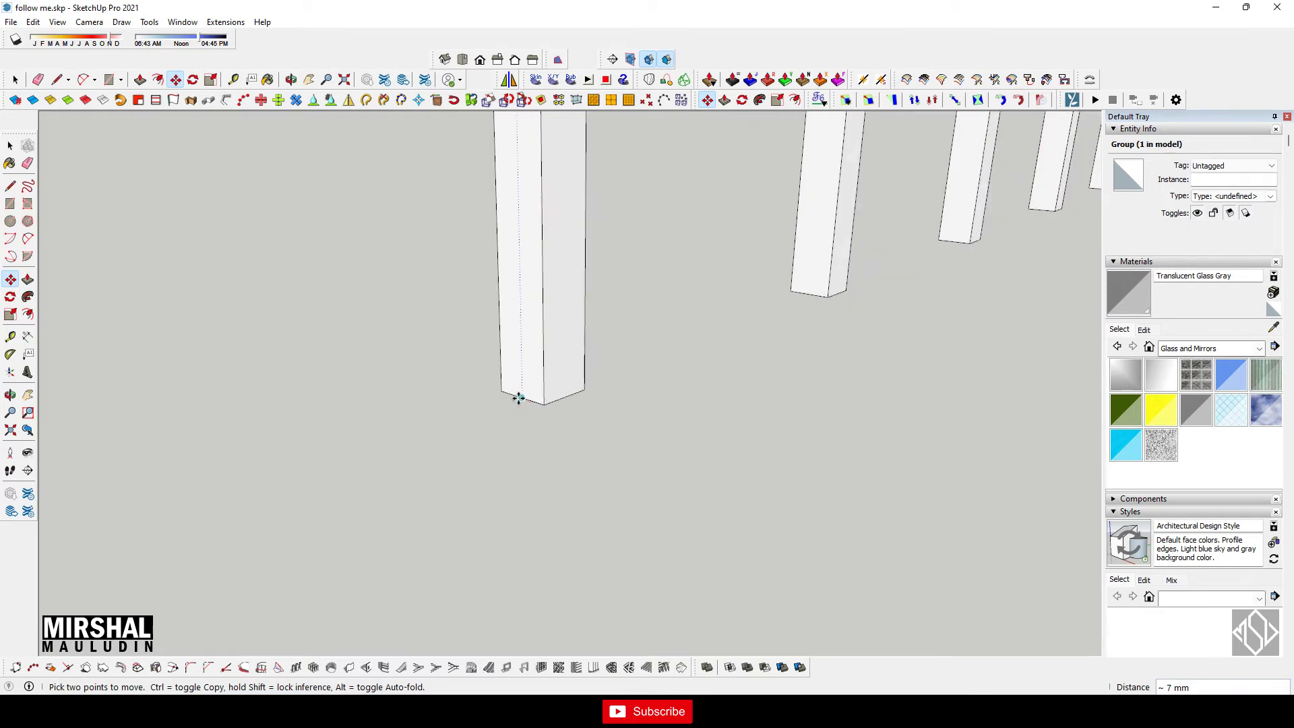
key(space)
scroll(512, 303, down, 3)
middle_drag(510, 231, 520, 257)
double_click(525, 255)
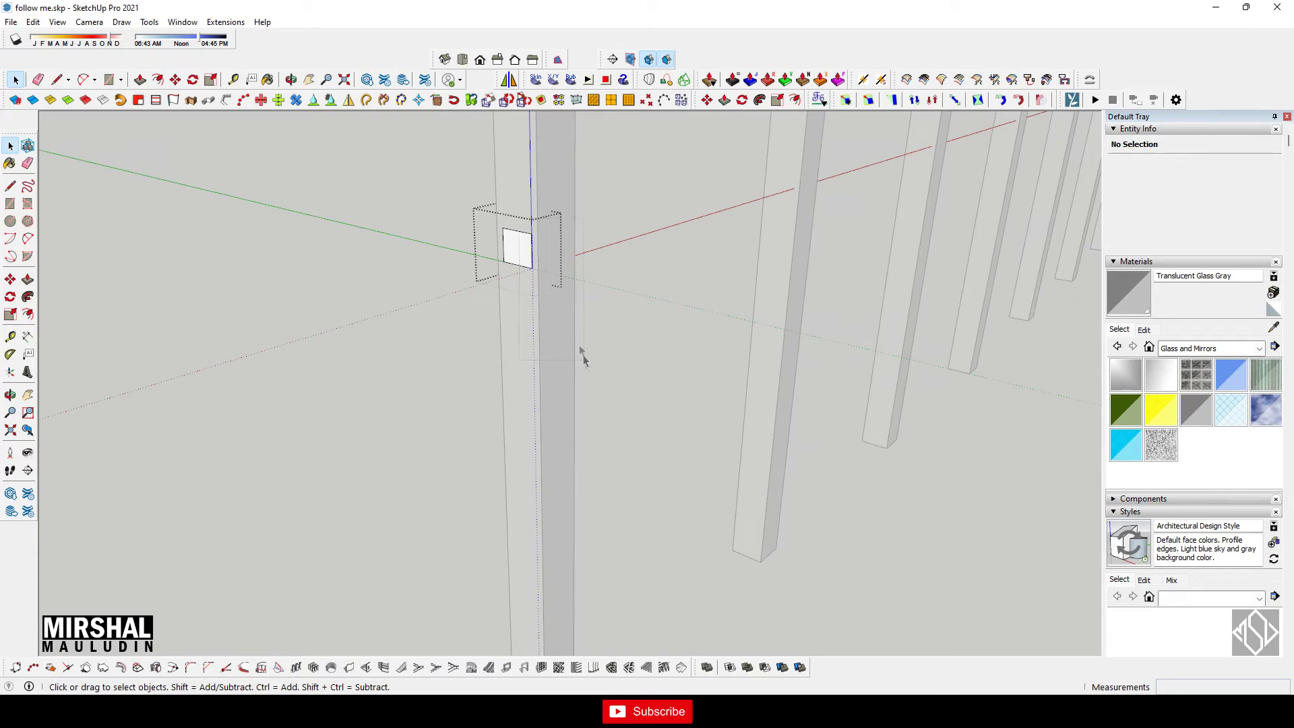
- Draw a three-edge line path along the bottom of the posts, starting at the square profile's corner
click(536, 256)
key(m)
key(l)
click(536, 289)
mouse_move(448, 332)
middle_down()
mouse_move(352, 399)
mouse_move(340, 493)
mouse_move(482, 433)
mouse_move(418, 448)
mouse_move(471, 448)
mouse_move(480, 419)
mouse_move(549, 404)
mouse_move(439, 413)
middle_up()
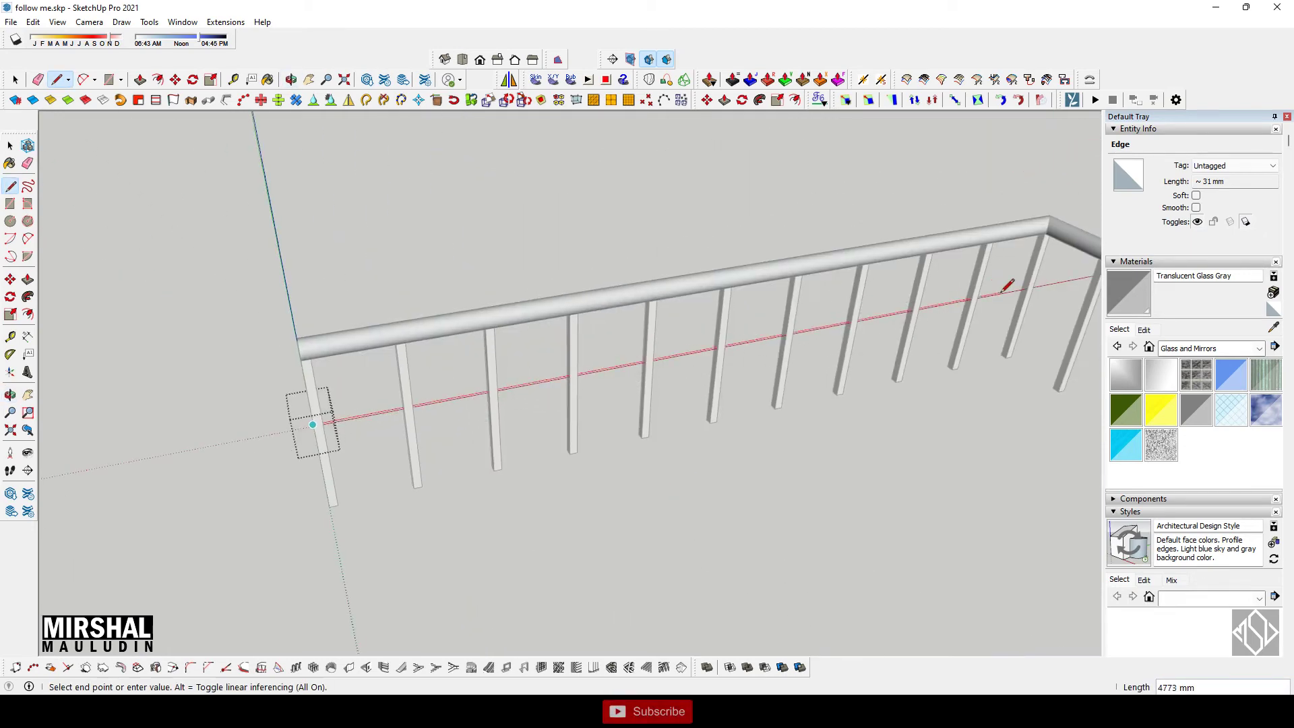
scroll(1024, 310, up, 2)
scroll(1011, 349, up, 5)
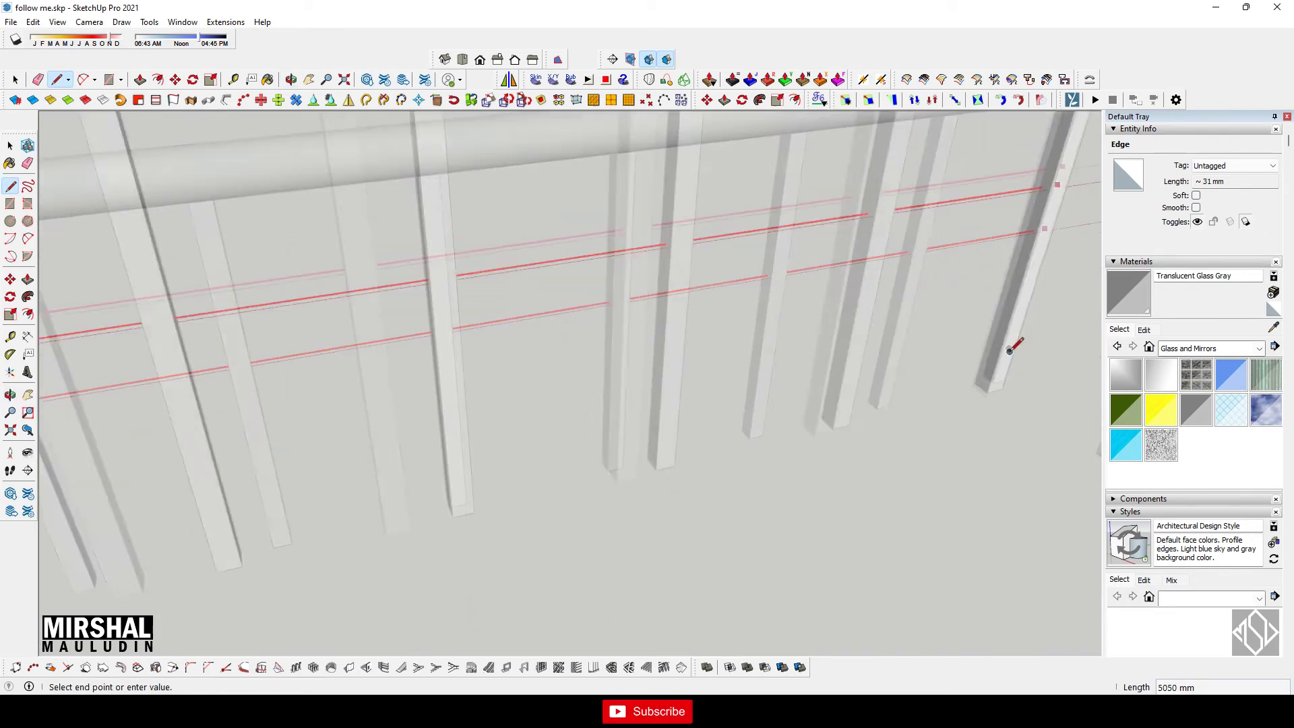
scroll(1010, 349, up, 3)
scroll(991, 395, up, 2)
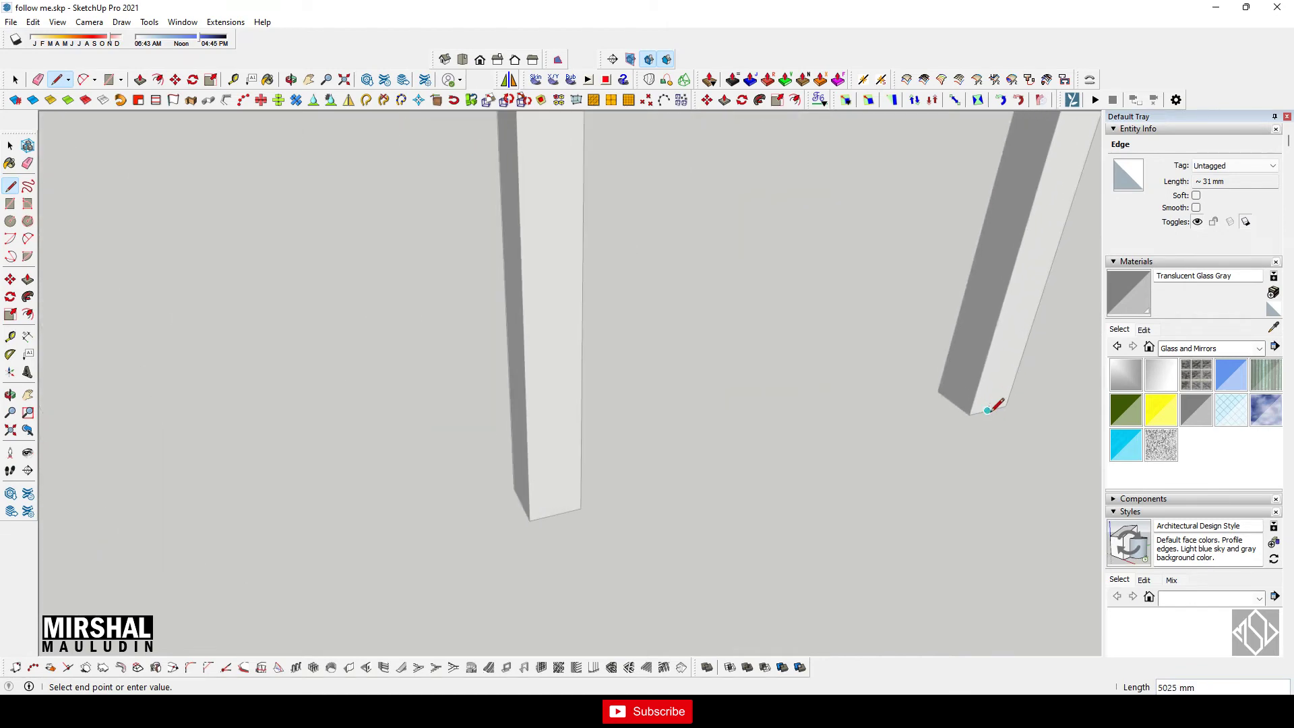
scroll(453, 301, down, 2)
scroll(448, 309, down, 3)
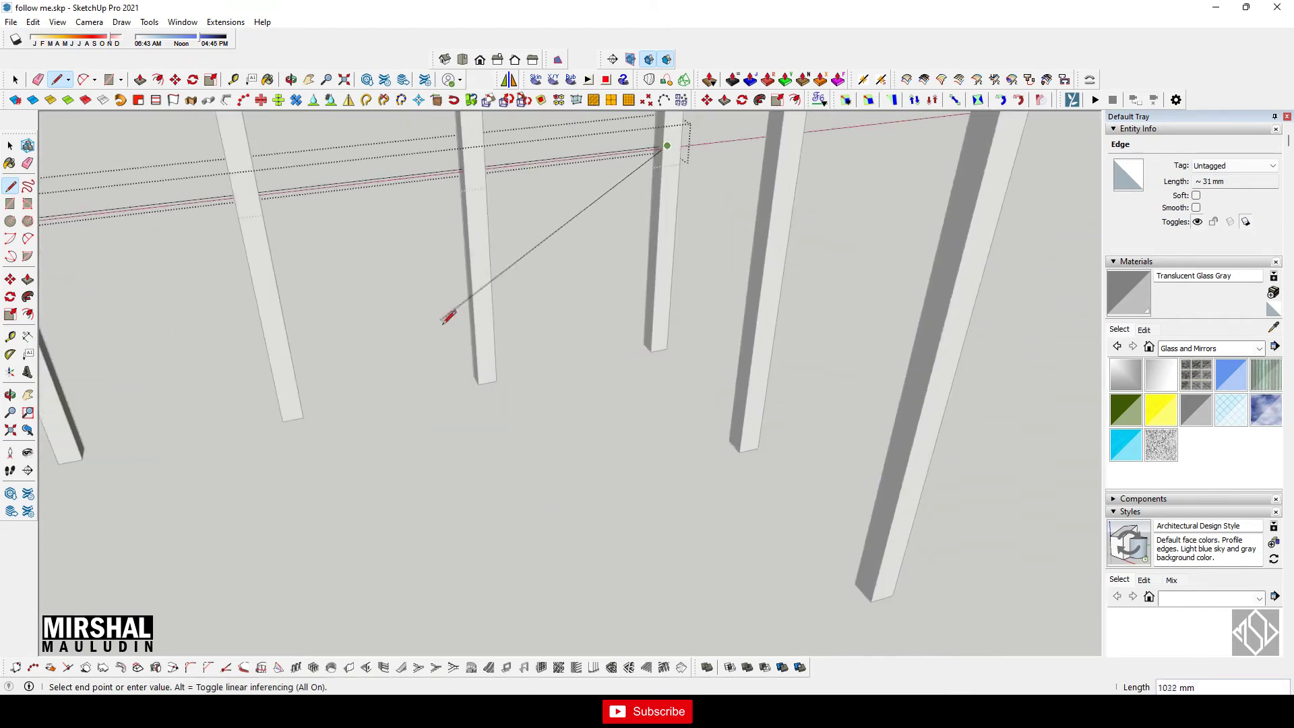
scroll(472, 283, down, 3)
scroll(607, 389, up, 3)
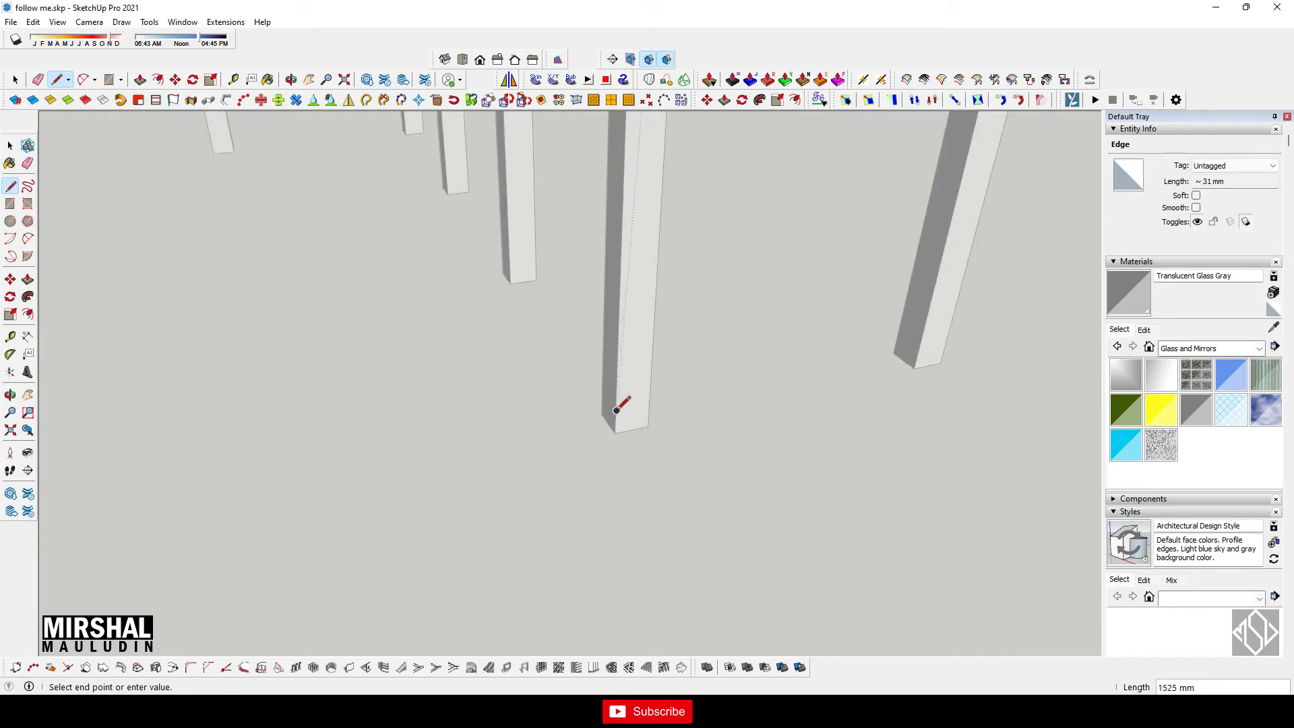
scroll(604, 423, up, 2)
scroll(626, 416, down, 3)
scroll(390, 485, down, 3)
scroll(881, 338, down, 1)
scroll(775, 387, up, 2)
scroll(741, 421, up, 1)
scroll(909, 303, down, 3)
key(space)
scroll(605, 344, down, 3)
- Sweep the small square profile along the selected bottom path with Follow Me
triple_click(256, 404)
scroll(336, 404, up, 2)
click(28, 297)
scroll(194, 442, up, 2)
scroll(246, 427, up, 2)
scroll(326, 377, up, 2)
scroll(397, 406, up, 2)
click(397, 403)
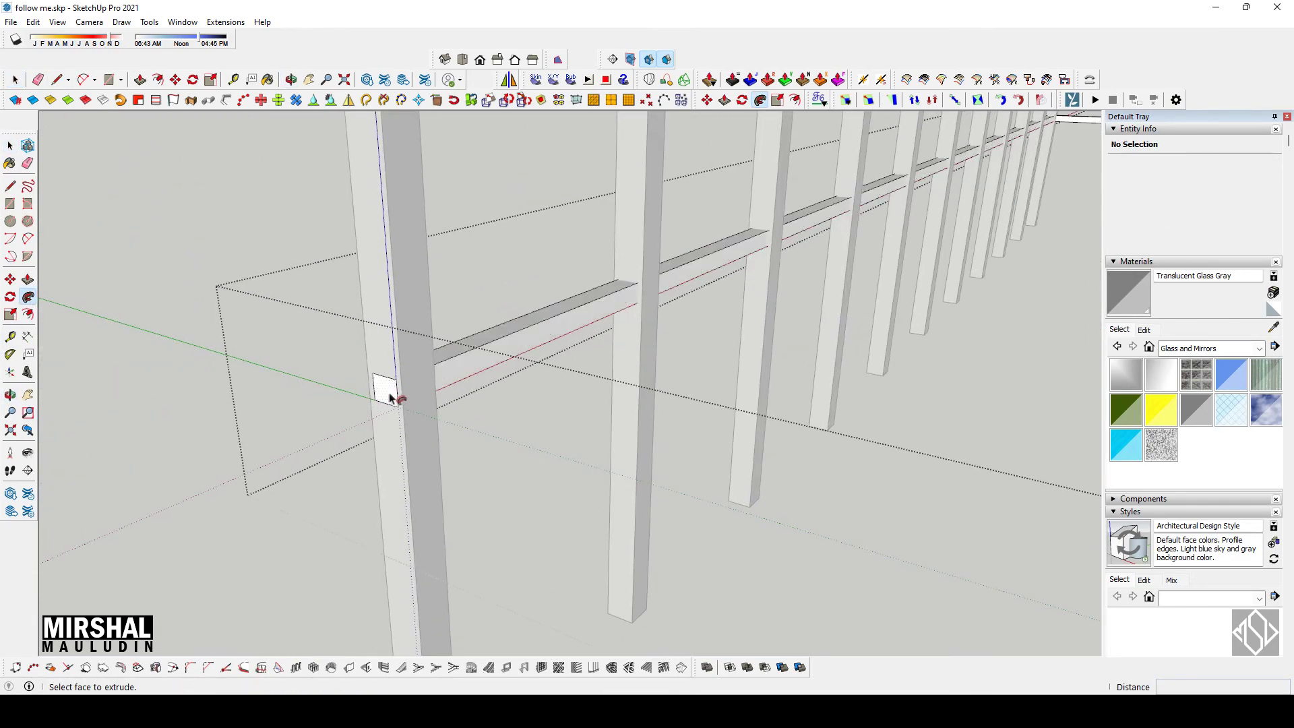
scroll(364, 418, down, 3)
key(space)
scroll(333, 432, down, 2)
scroll(317, 407, up, 2)
scroll(300, 407, up, 2)
- Make the new rail and its path into a component
click(396, 411)
triple_click(394, 417)
right_click(395, 418)
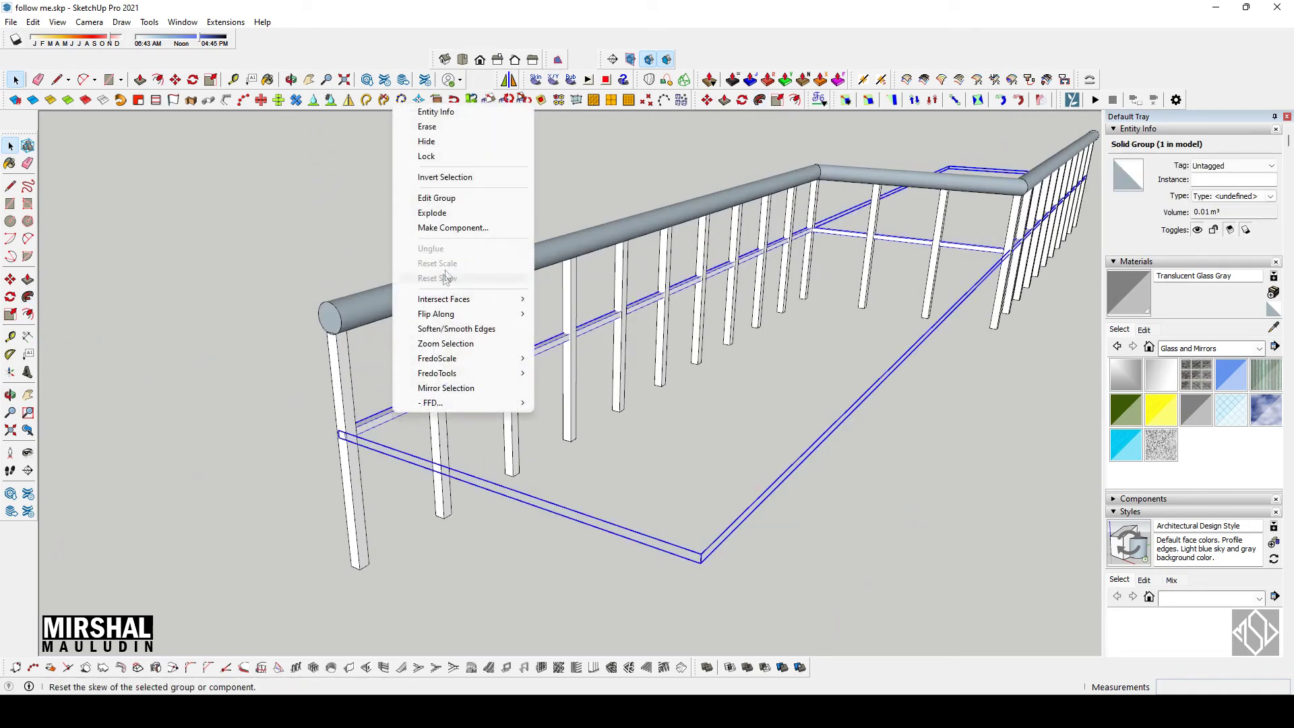
click(465, 229)
key(Return)
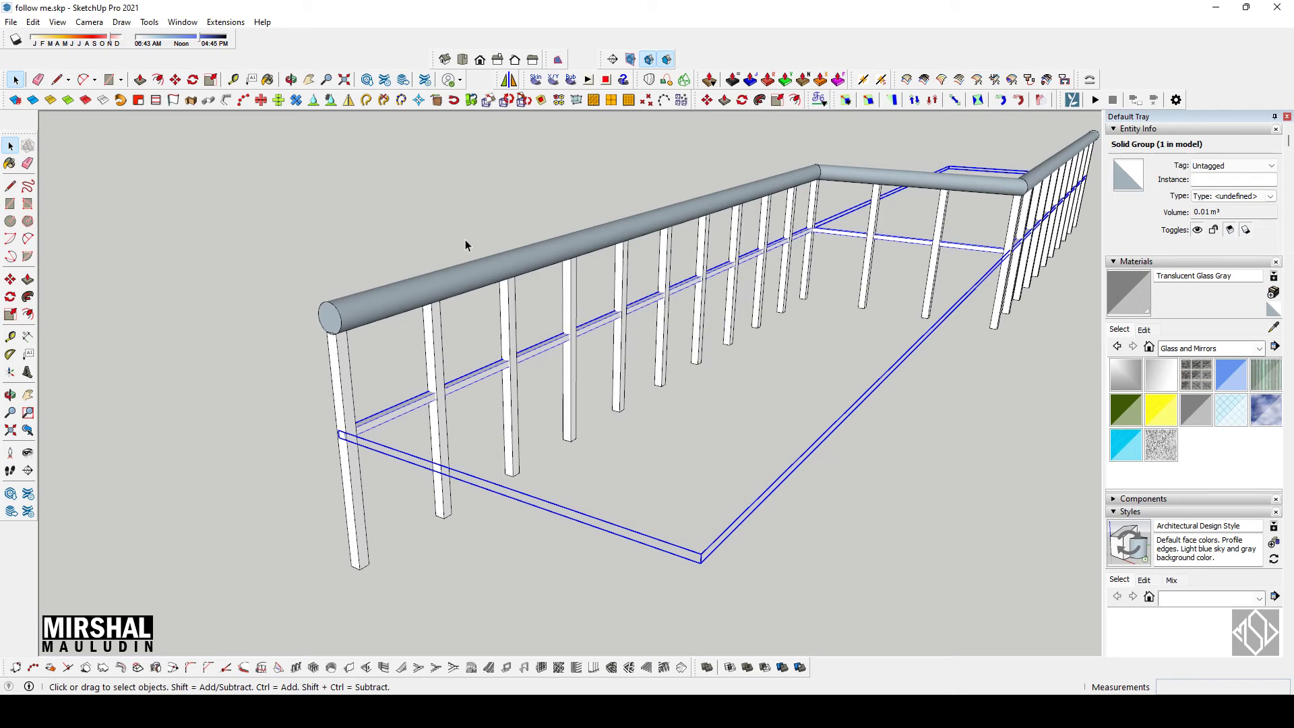
scroll(367, 431, up, 2)
- Copy the rail component 300 mm up the posts and array it x3
key(m)
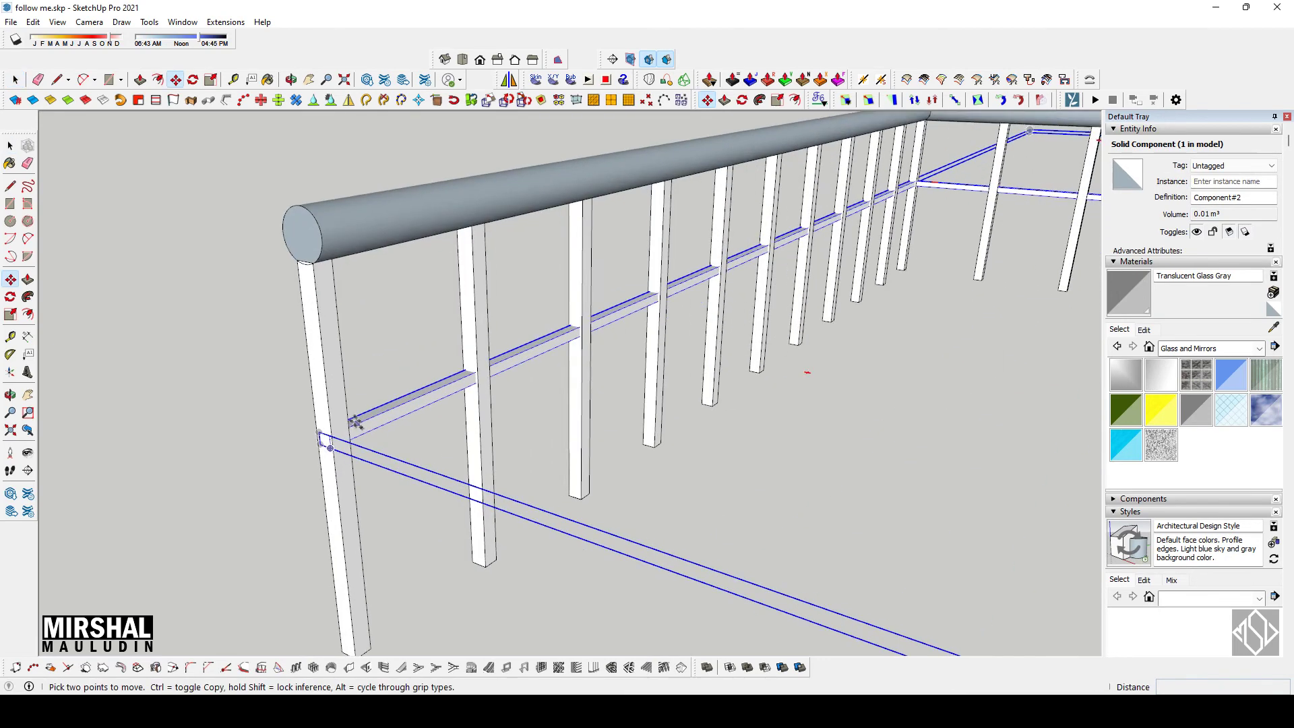
scroll(339, 410, up, 3)
key(ctrl)
click(339, 410)
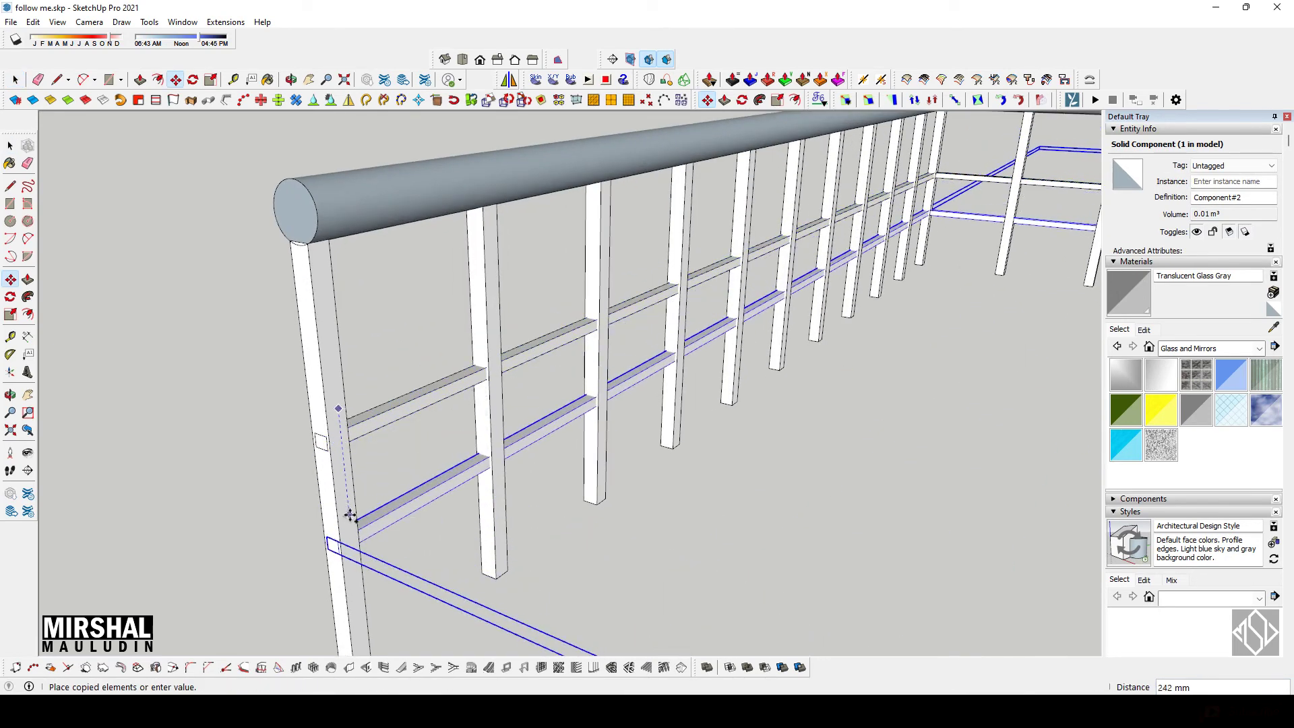
text(300)
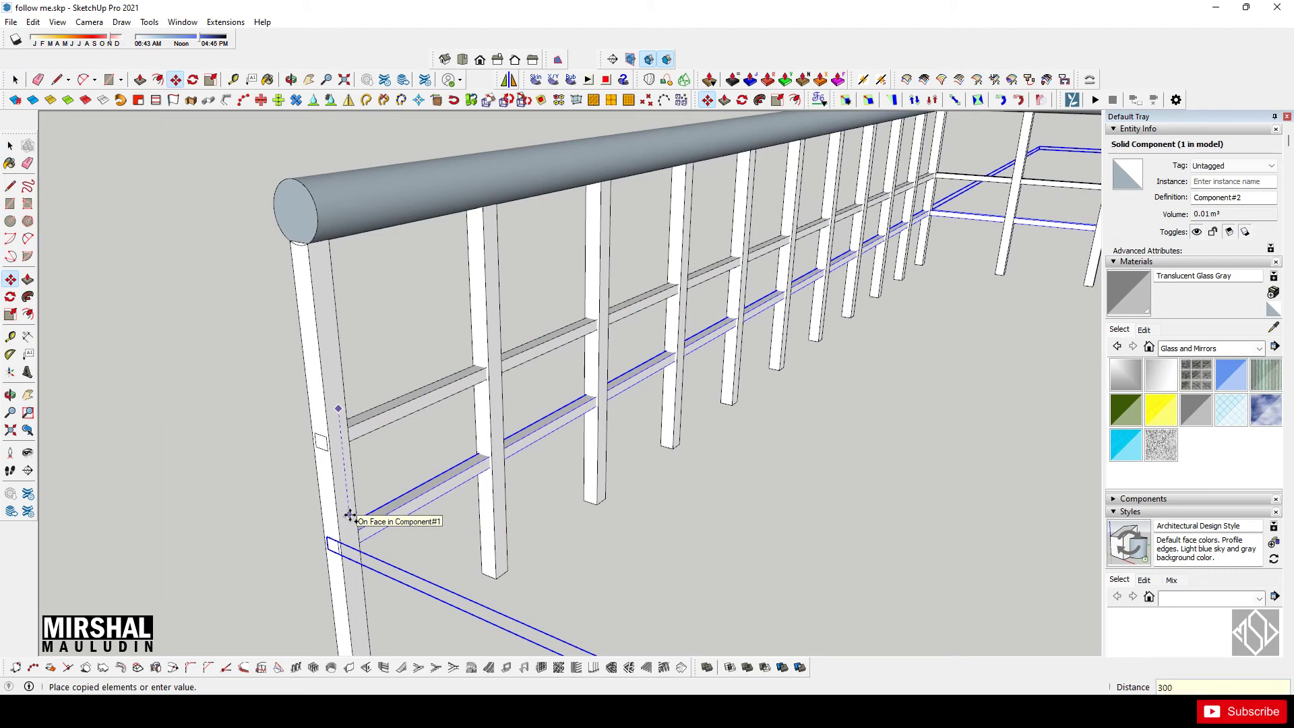
key(Return)
text(3)
key(Return)
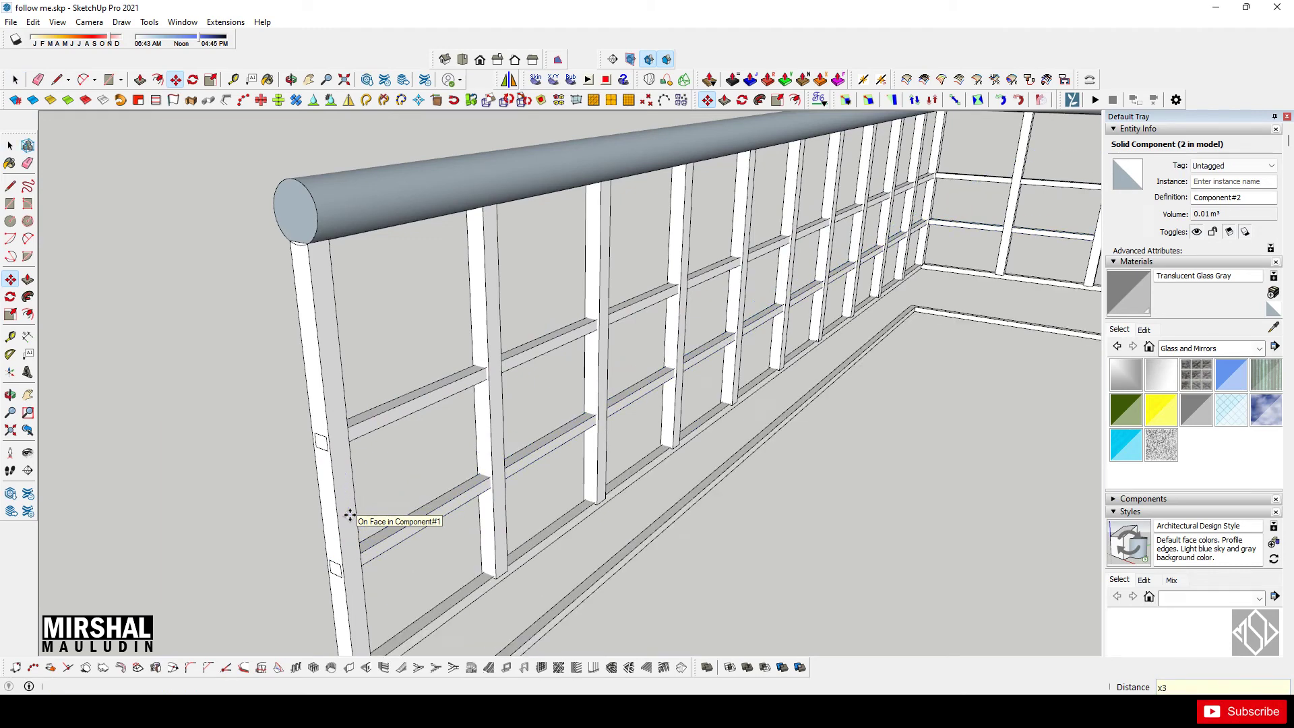
key(space)
scroll(633, 556, down, 10)
- Explode the moulding profile group into loose geometry
scroll(653, 413, down, 5)
scroll(562, 394, up, 5)
scroll(792, 348, down, 5)
mouse_move(741, 377)
middle_down()
mouse_move(526, 381)
mouse_move(485, 413)
mouse_move(496, 413)
middle_up()
scroll(519, 383, up, 4)
scroll(506, 386, up, 2)
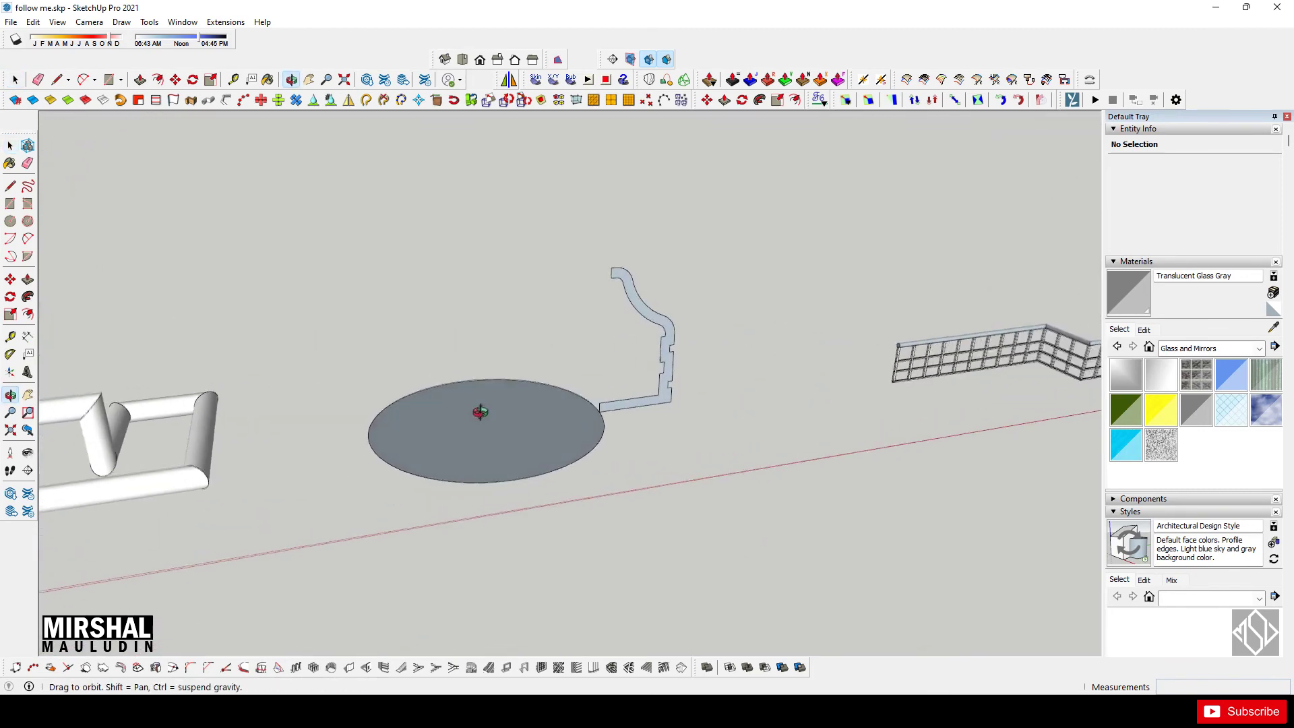
scroll(430, 398, up, 3)
scroll(424, 442, down, 5)
scroll(601, 418, down, 3)
scroll(499, 425, up, 3)
scroll(499, 422, up, 4)
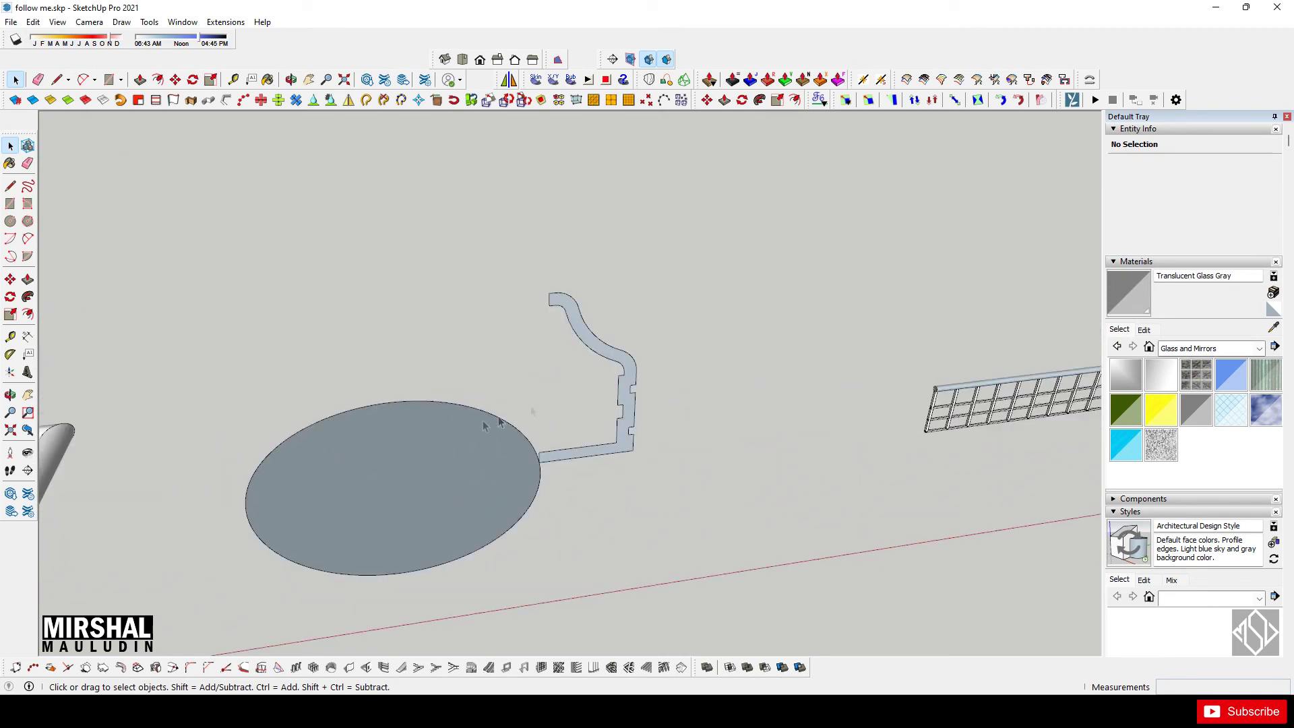
click(625, 367)
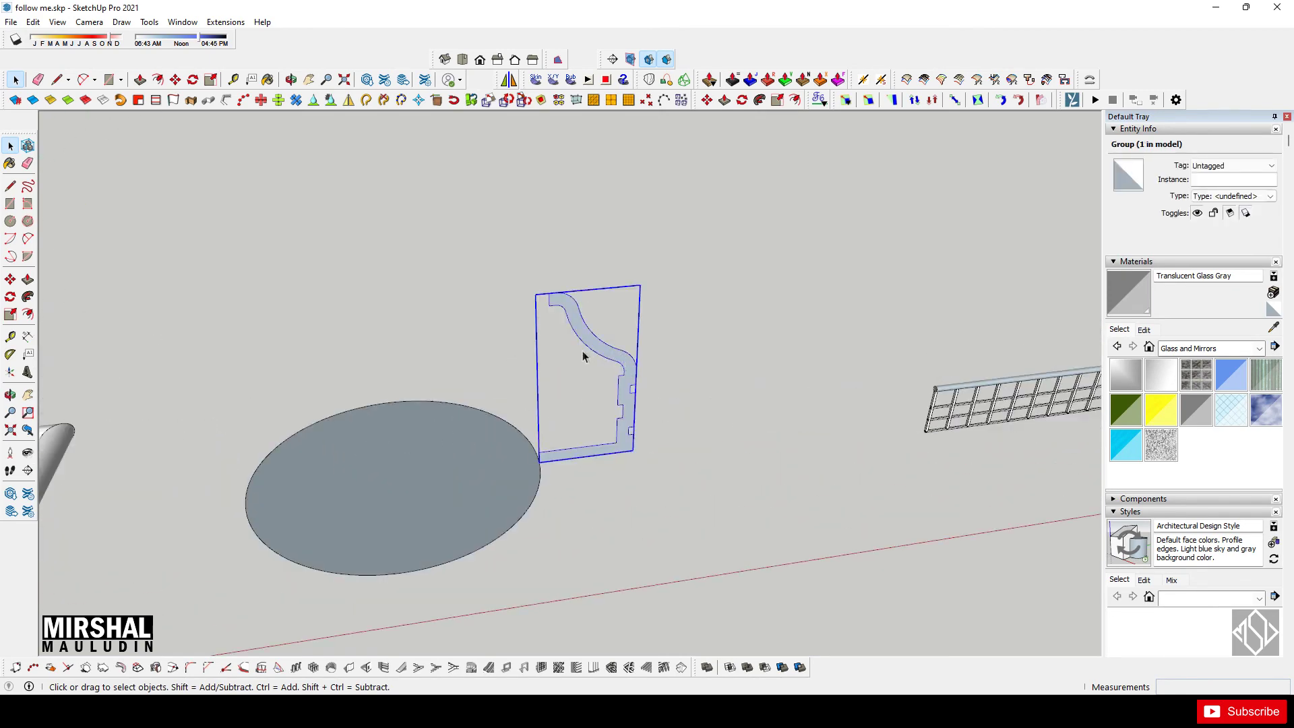
scroll(634, 371, up, 2)
right_click(629, 372)
click(691, 466)
click(625, 364)
right_click(624, 362)
click(668, 470)
- Select the circle face and Follow Me the moulding profile around it
mouse_move(668, 470)
middle_down()
mouse_move(701, 413)
mouse_move(543, 442)
middle_up()
click(543, 442)
click(759, 100)
key(space)
scroll(250, 424, up, 2)
click(530, 418)
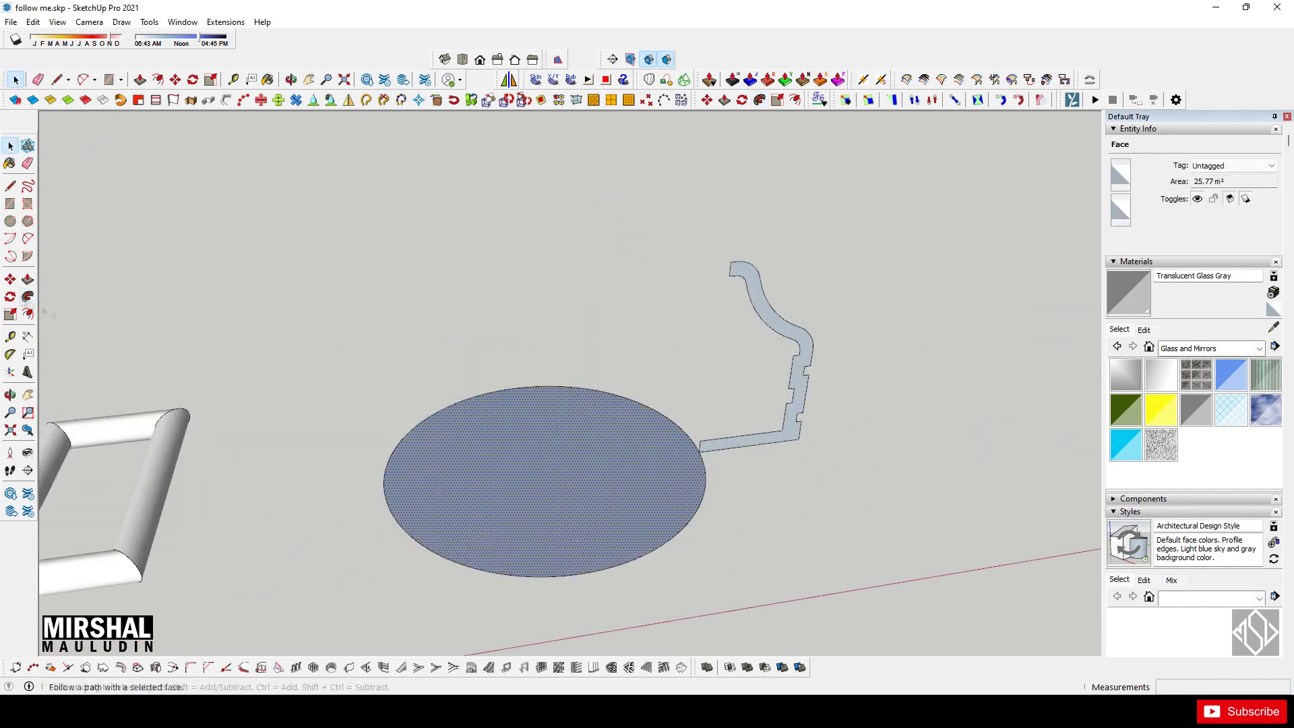
click(759, 100)
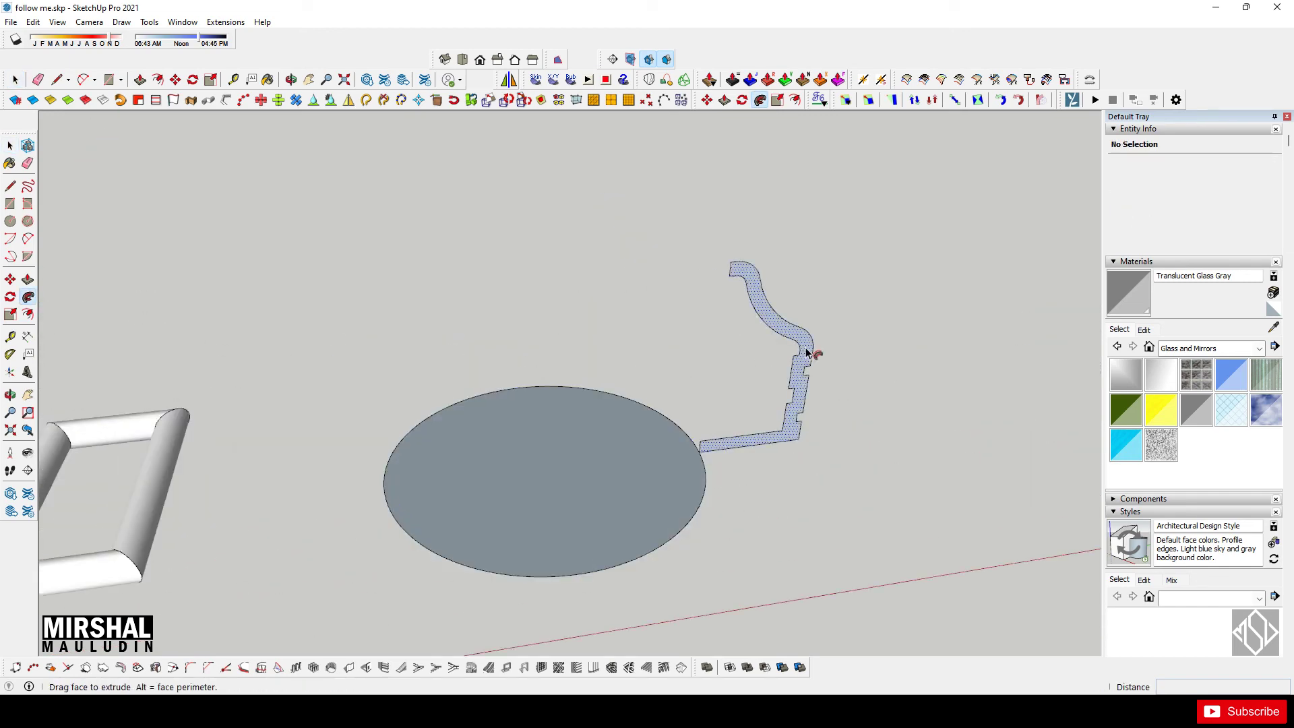
key(space)
scroll(582, 365, down, 6)
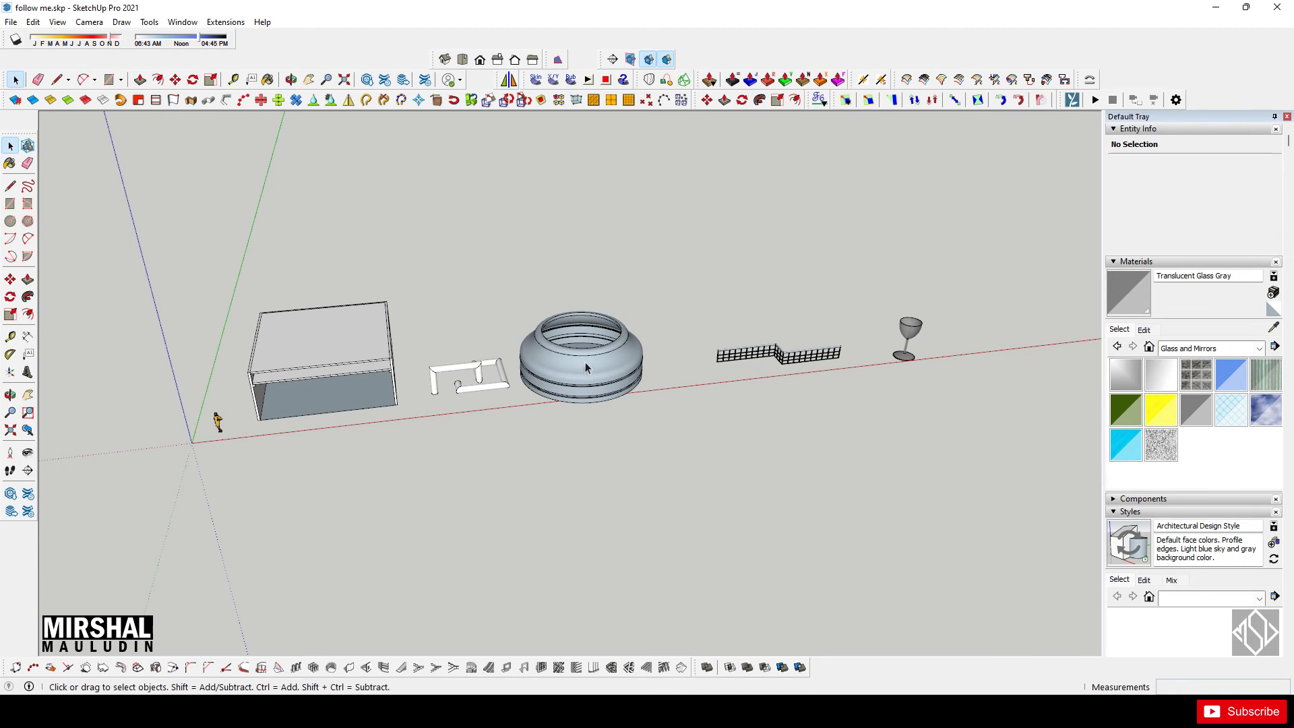
scroll(942, 322, up, 1)
scroll(936, 322, up, 1)
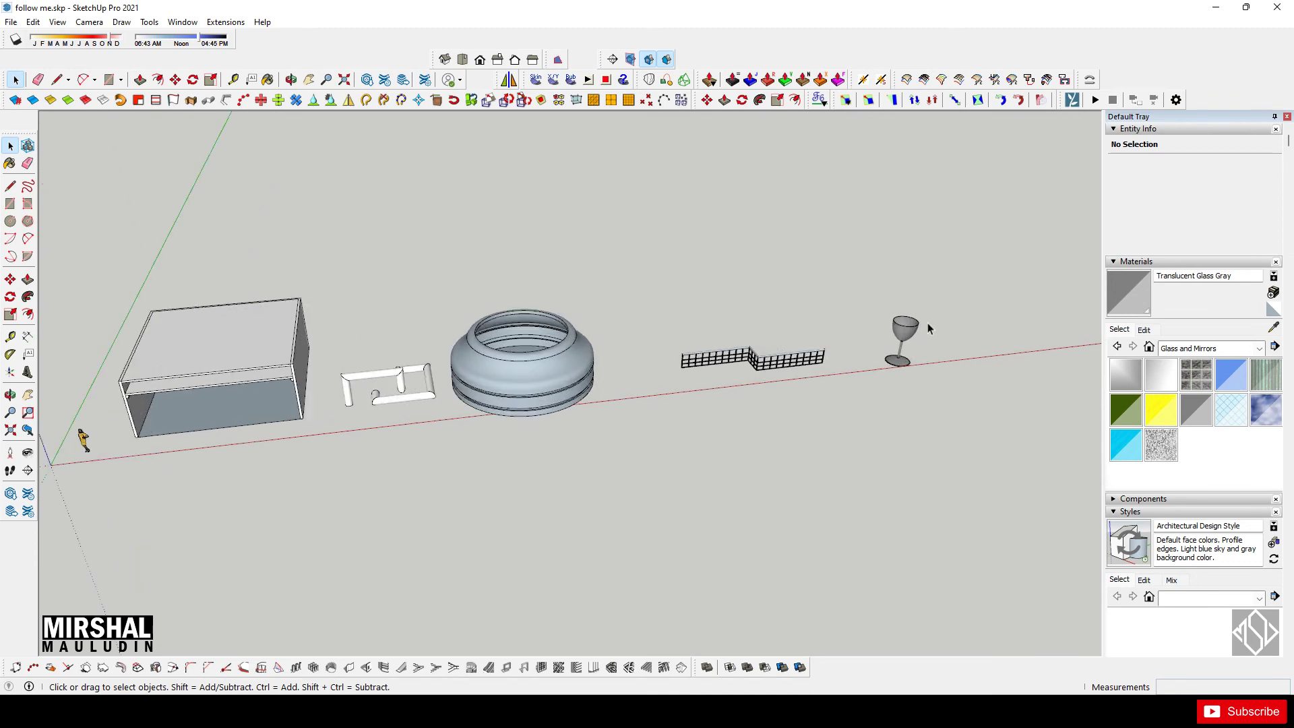
middle_drag(377, 418, 360, 331)
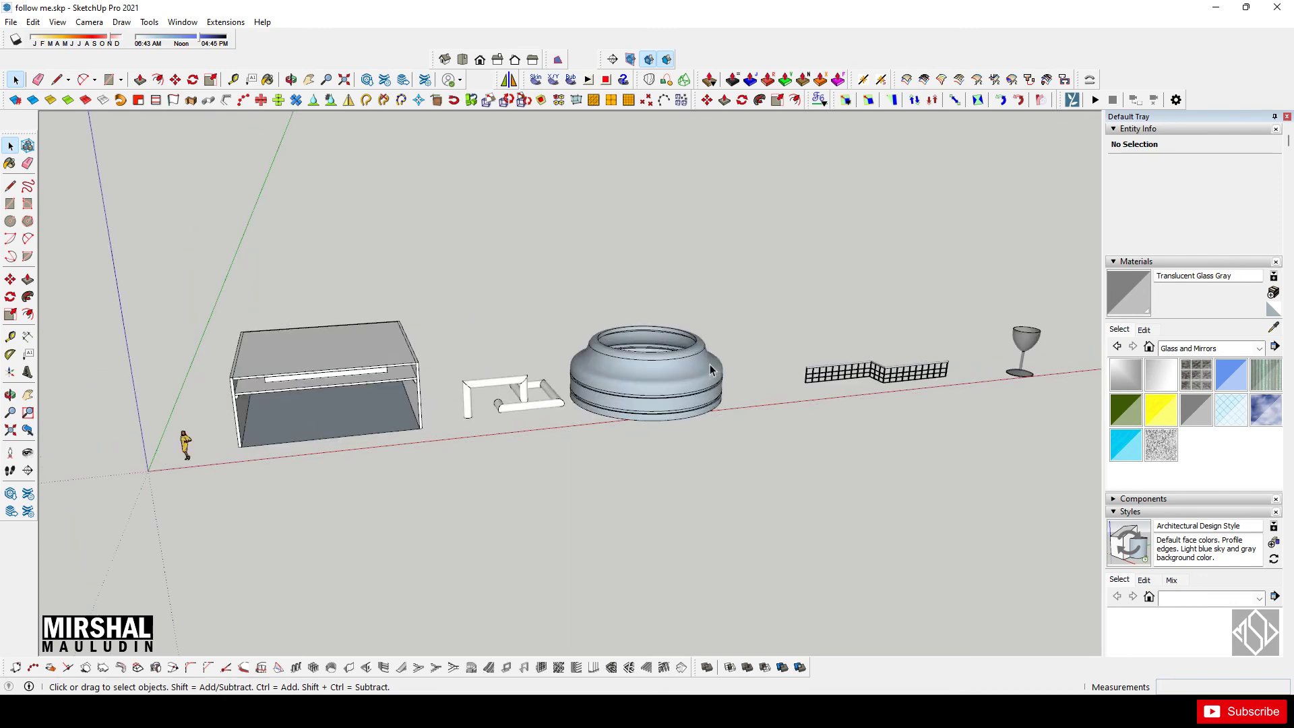
scroll(710, 364, up, 2)
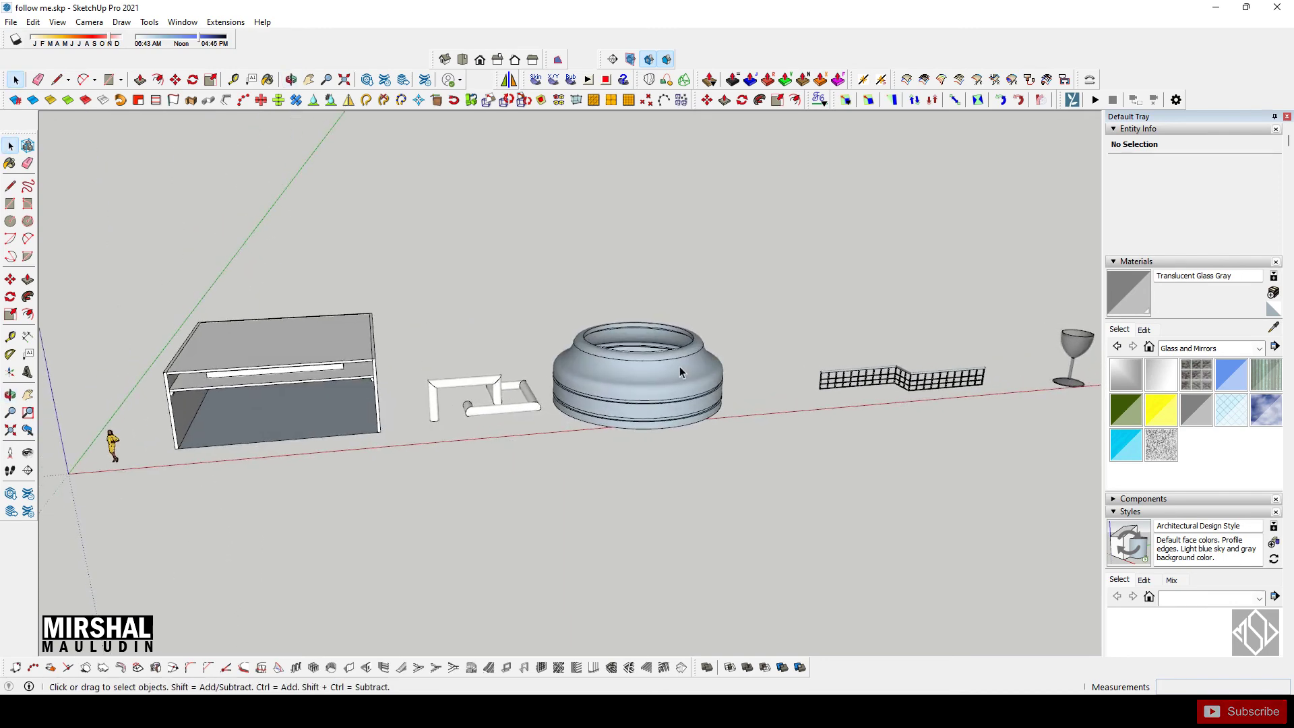